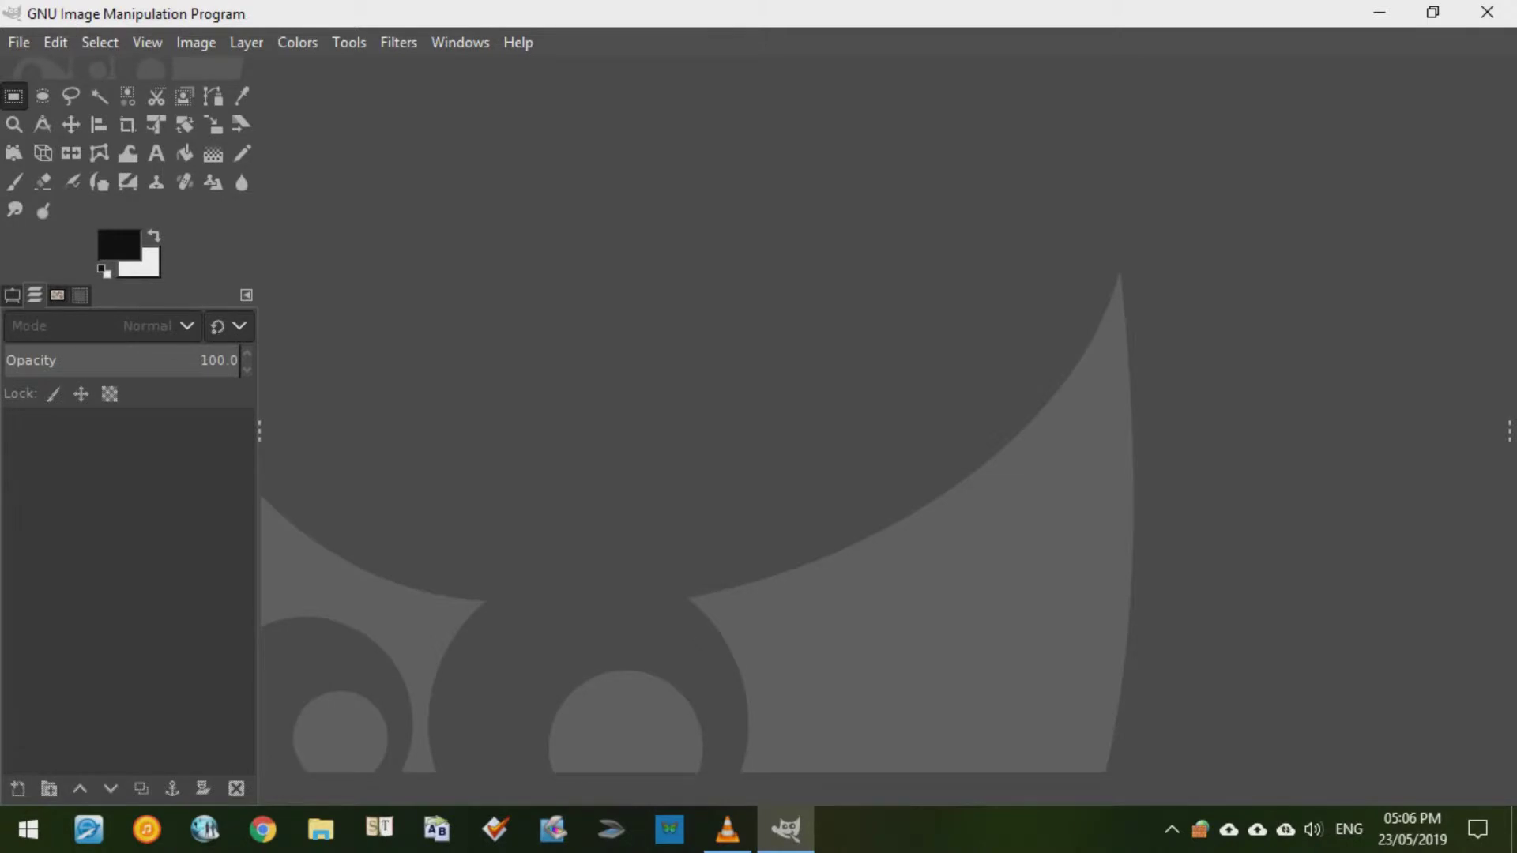
- Open the image 1.png from the Demo folder
click(19, 42)
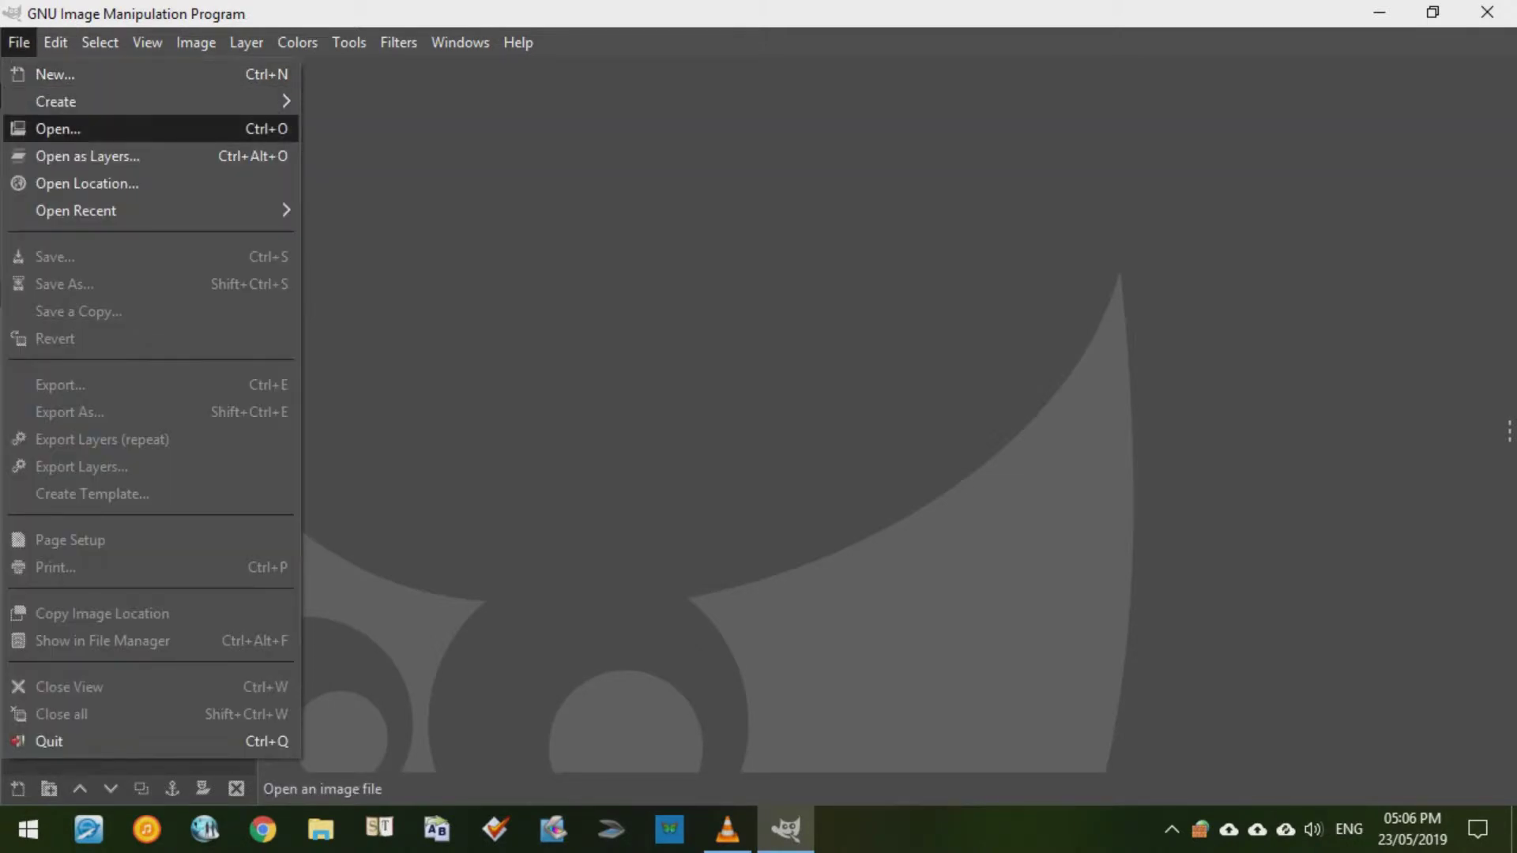
click(58, 129)
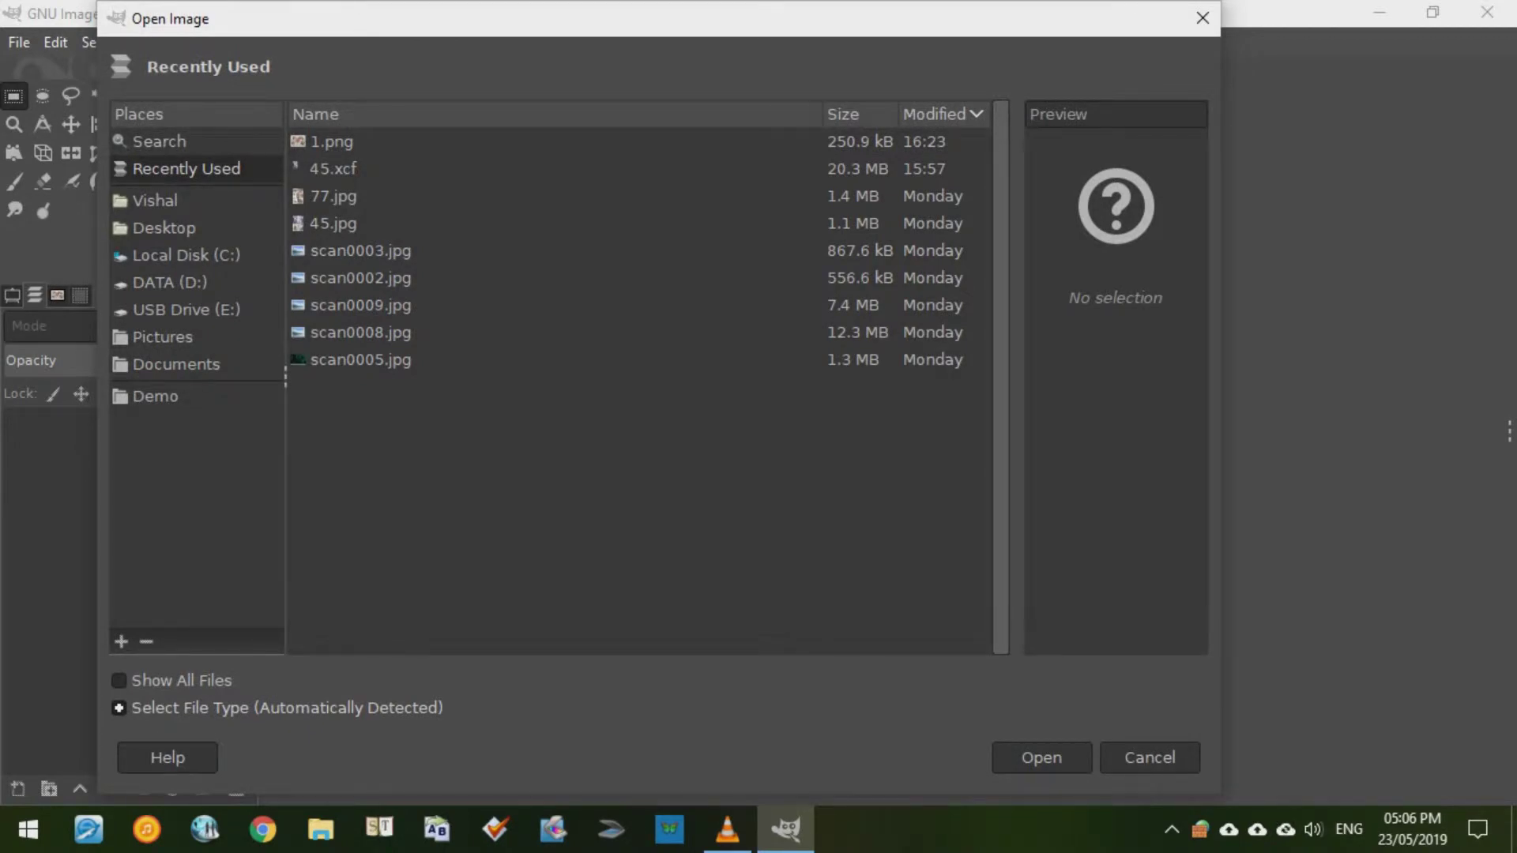
click(156, 397)
double_click(332, 169)
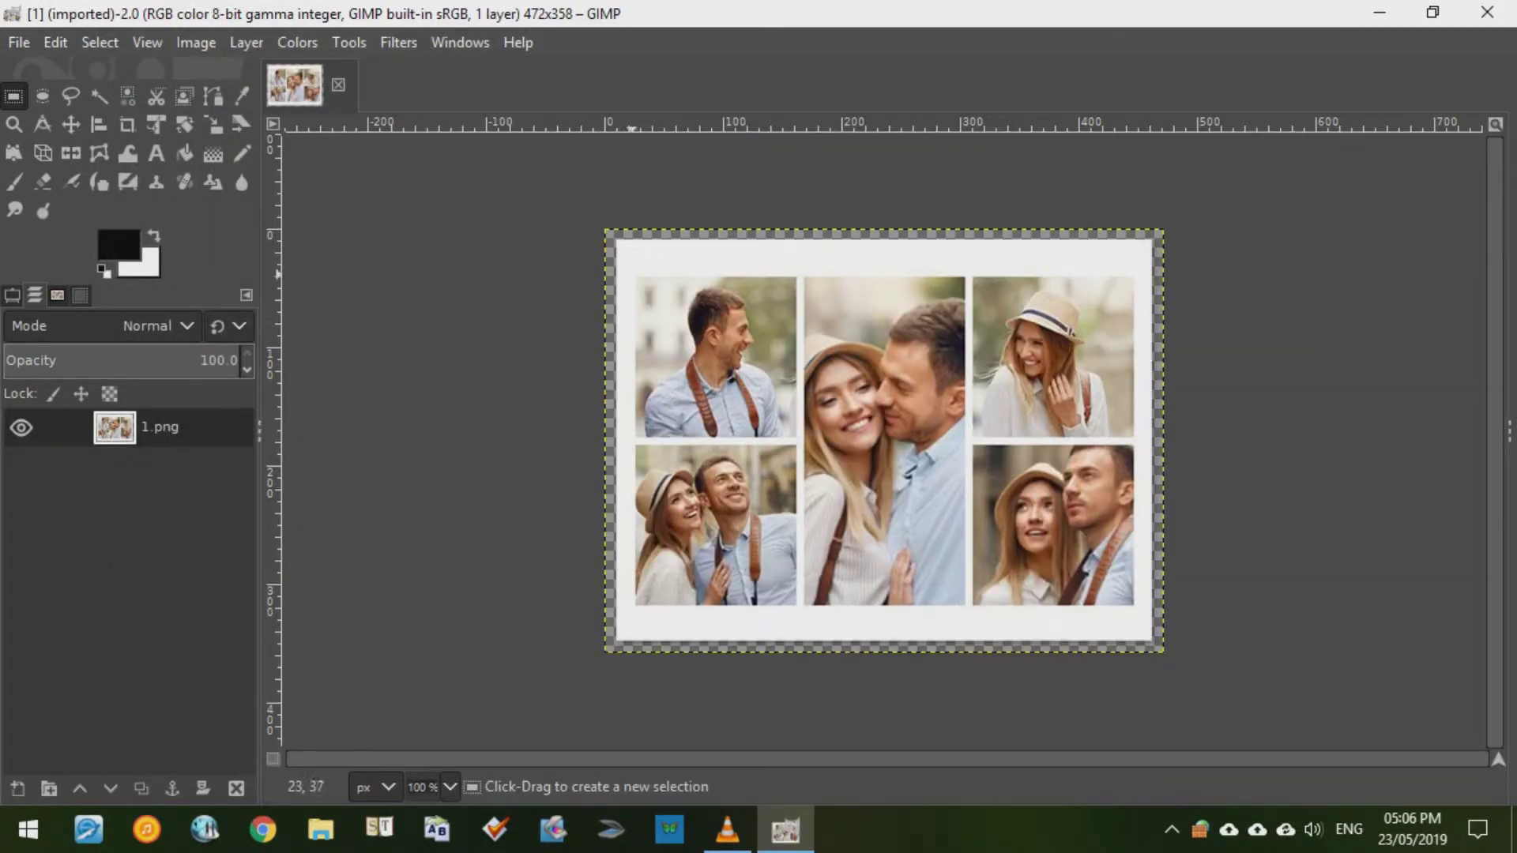
- Copy the collage's upper-left photo with a rectangular selection and paste it as a new layer in place
drag(633, 273, 798, 440)
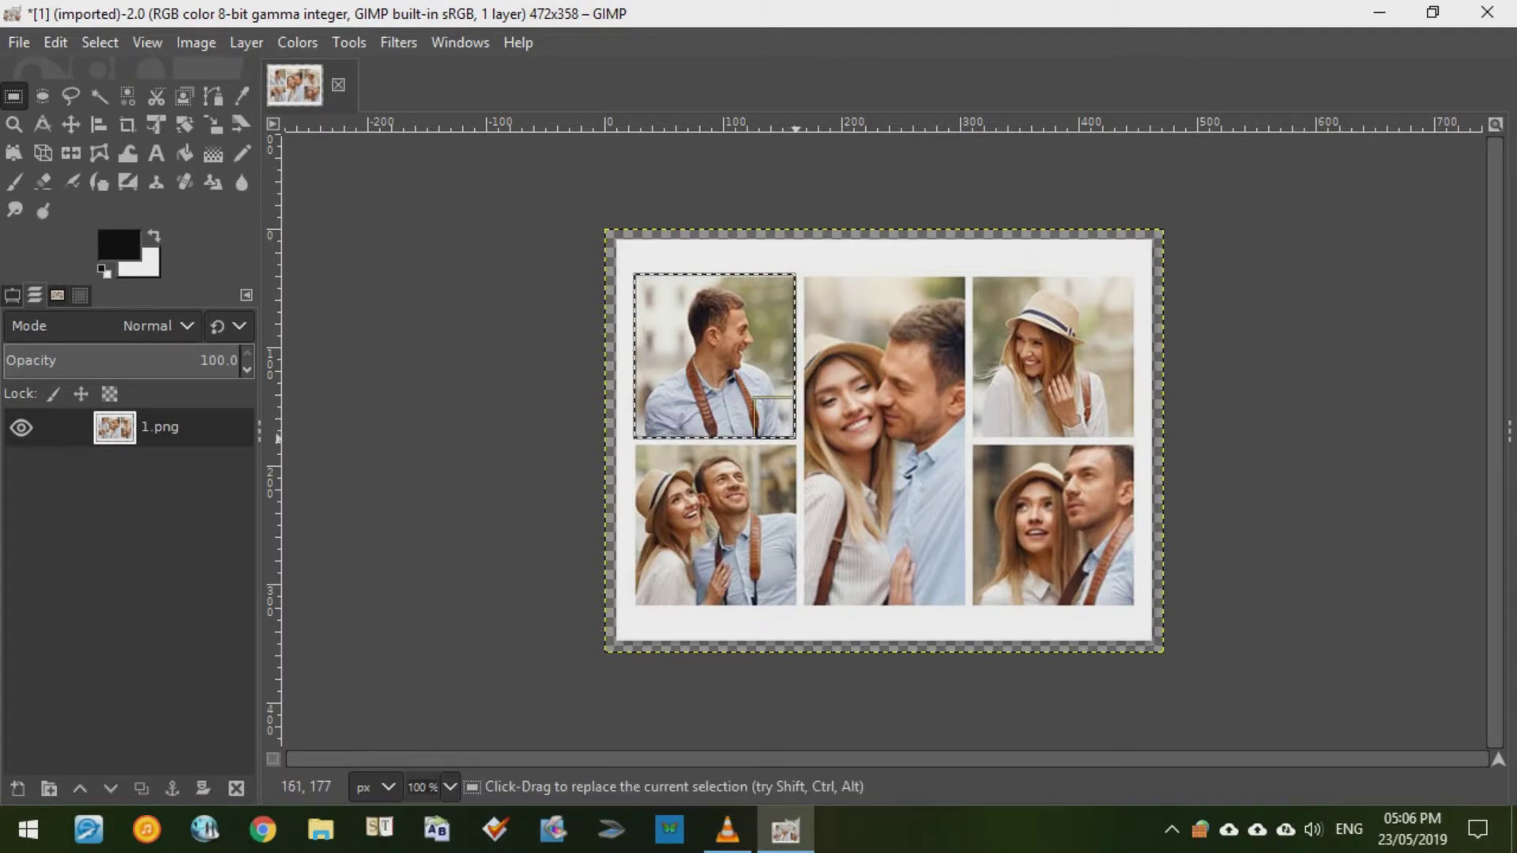
right_click(700, 368)
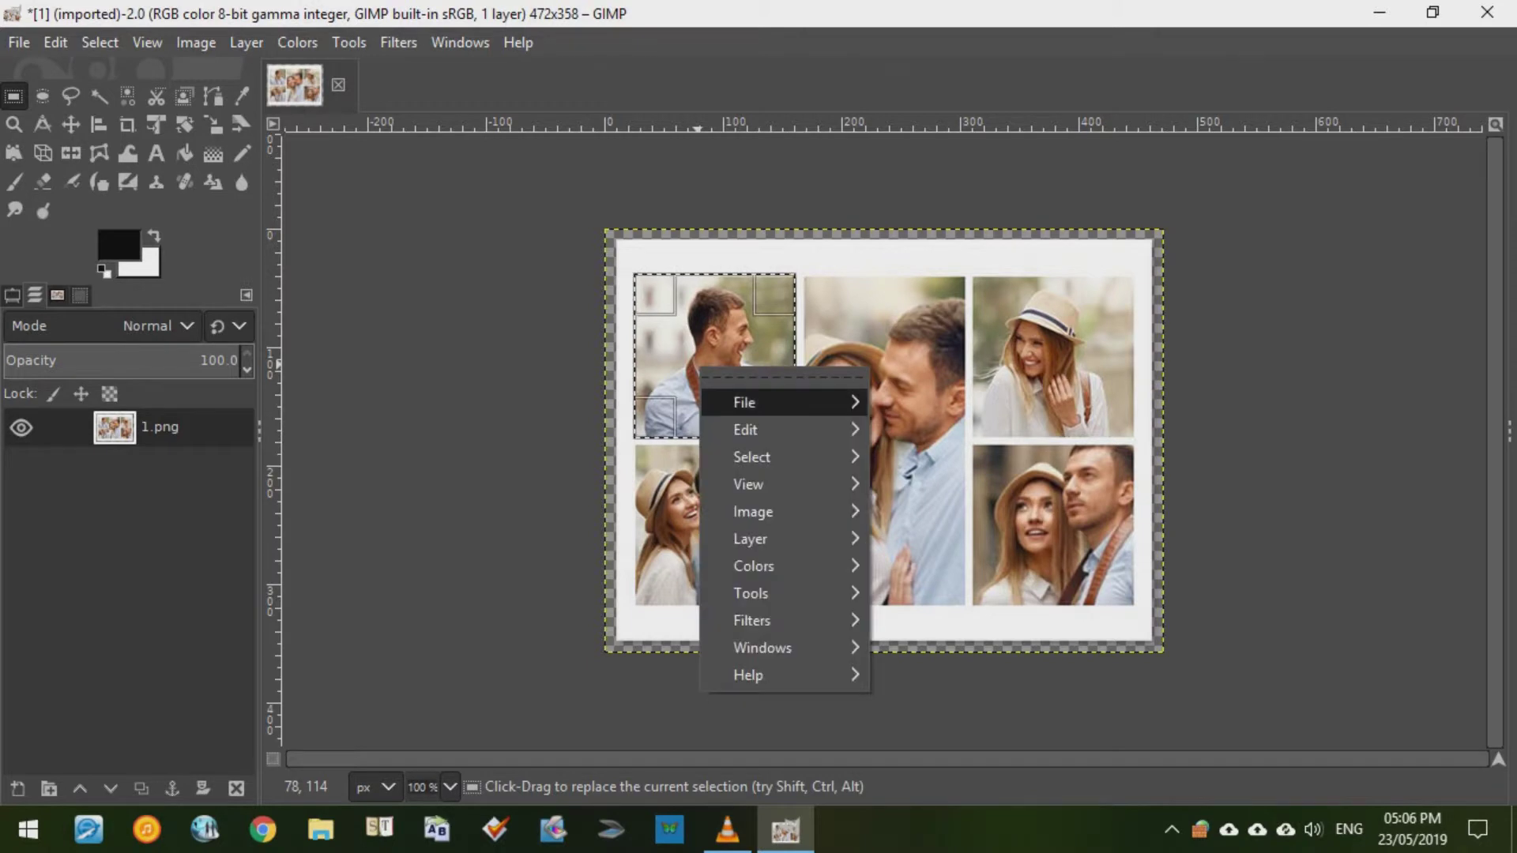
mouse_move(782, 429)
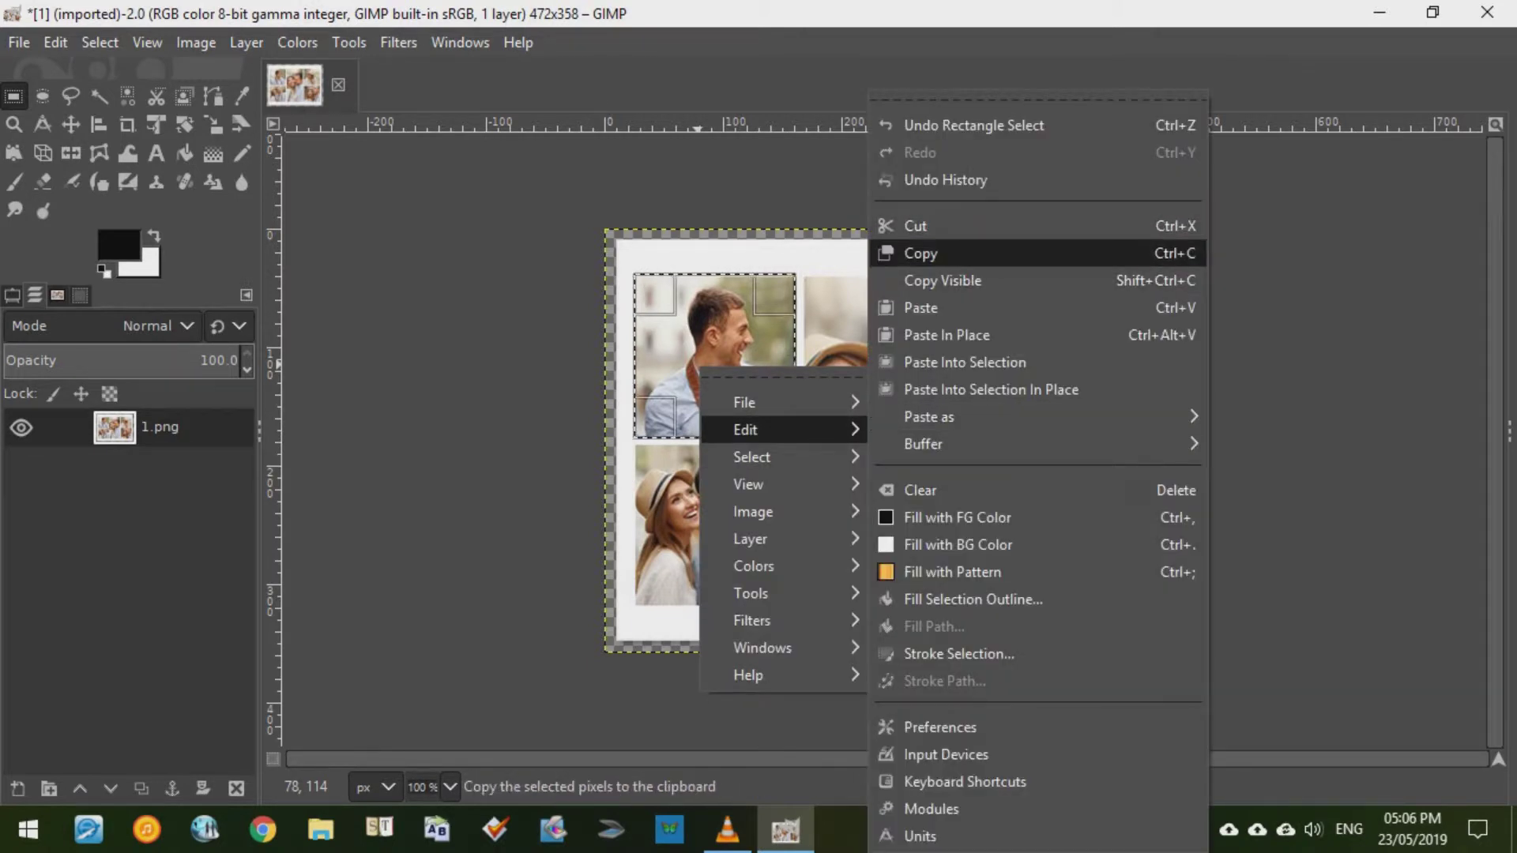
click(920, 253)
right_click(714, 363)
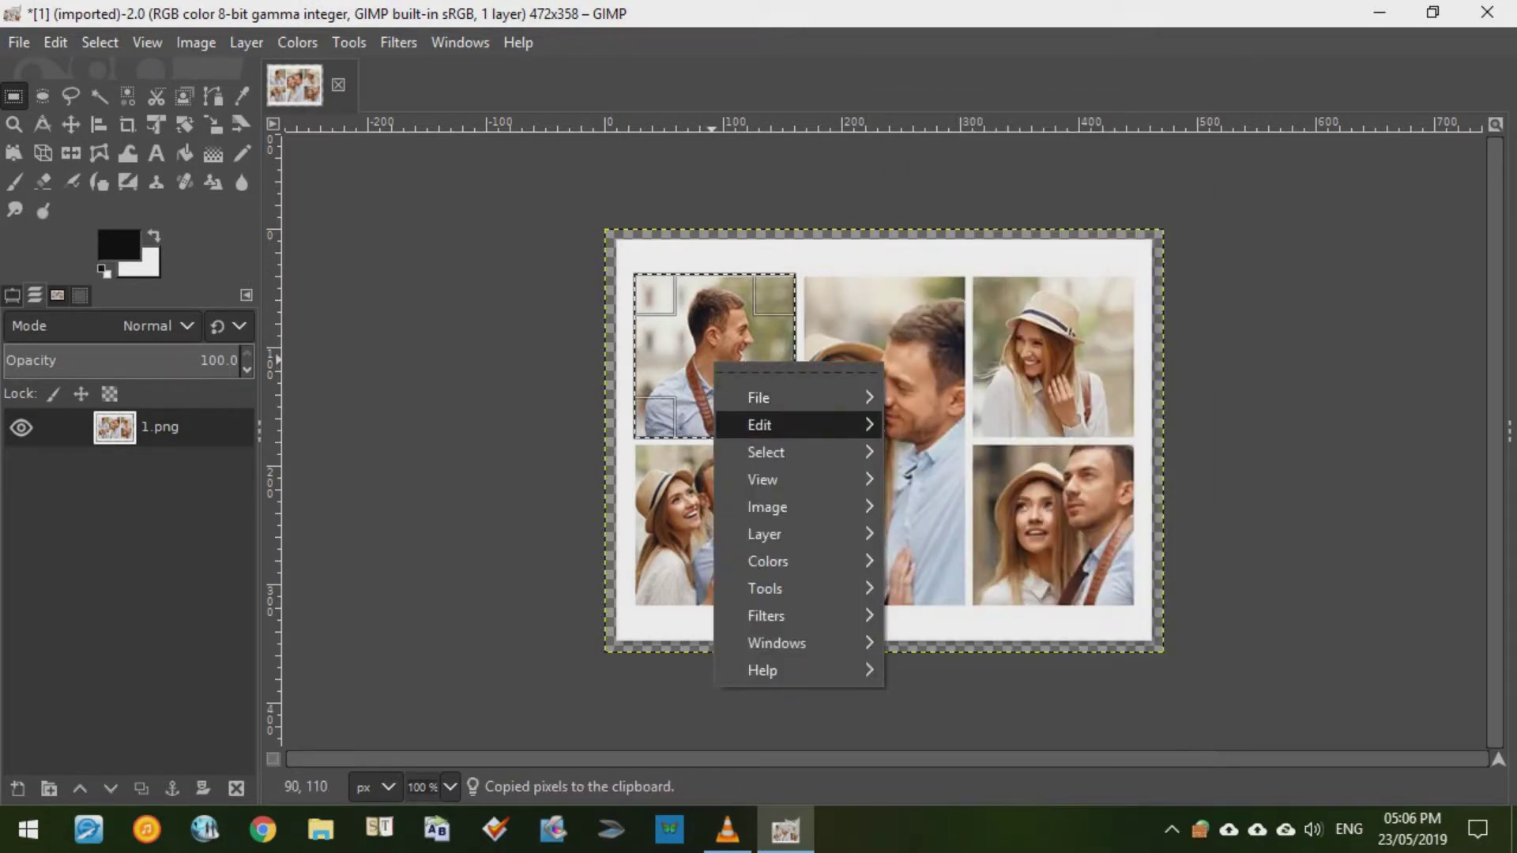
mouse_move(782, 427)
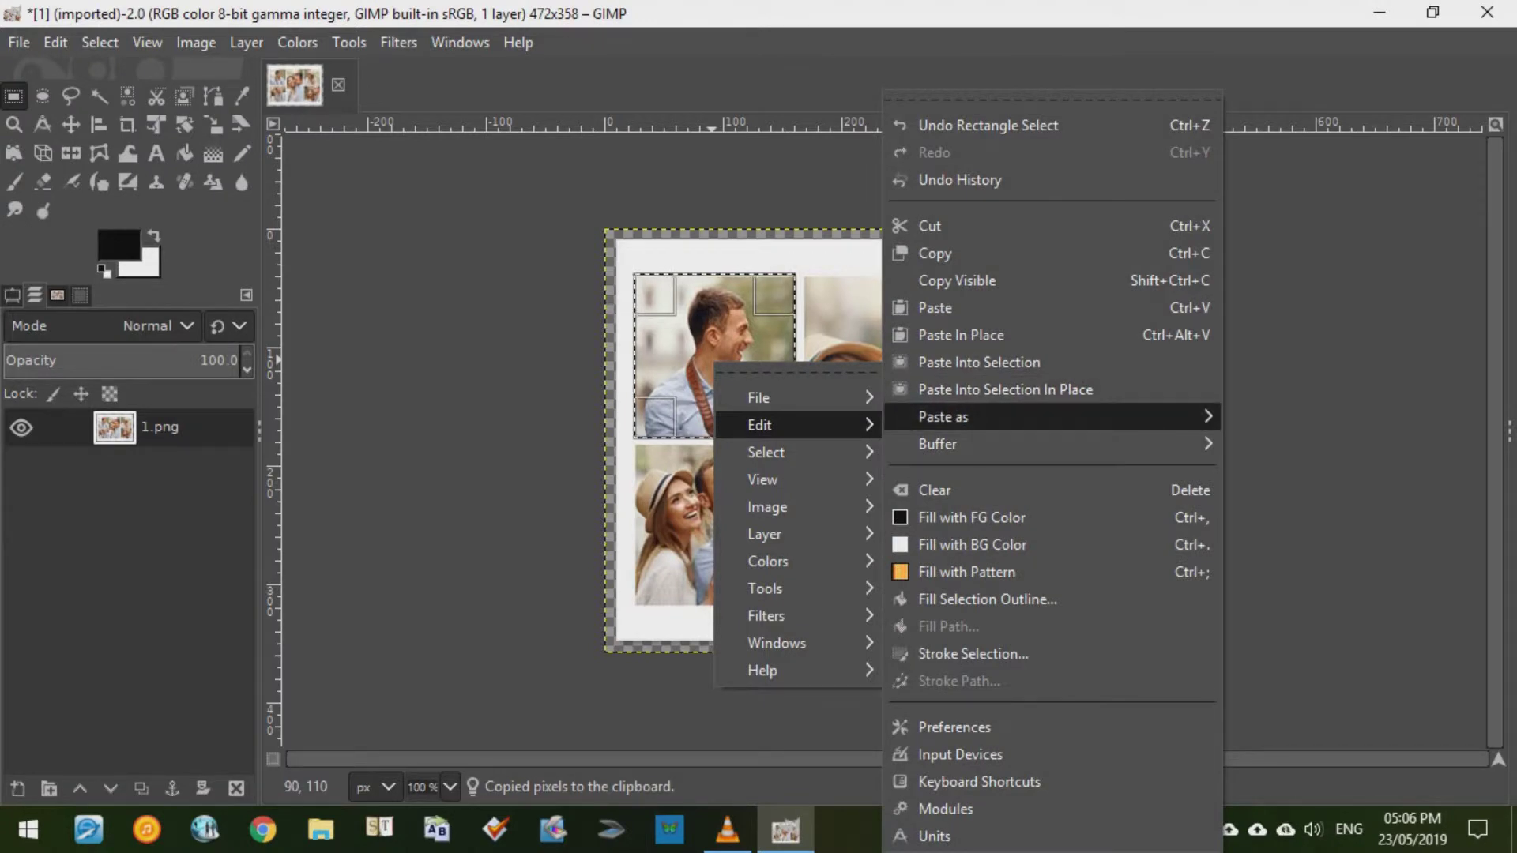
mouse_move(944, 416)
click(1311, 463)
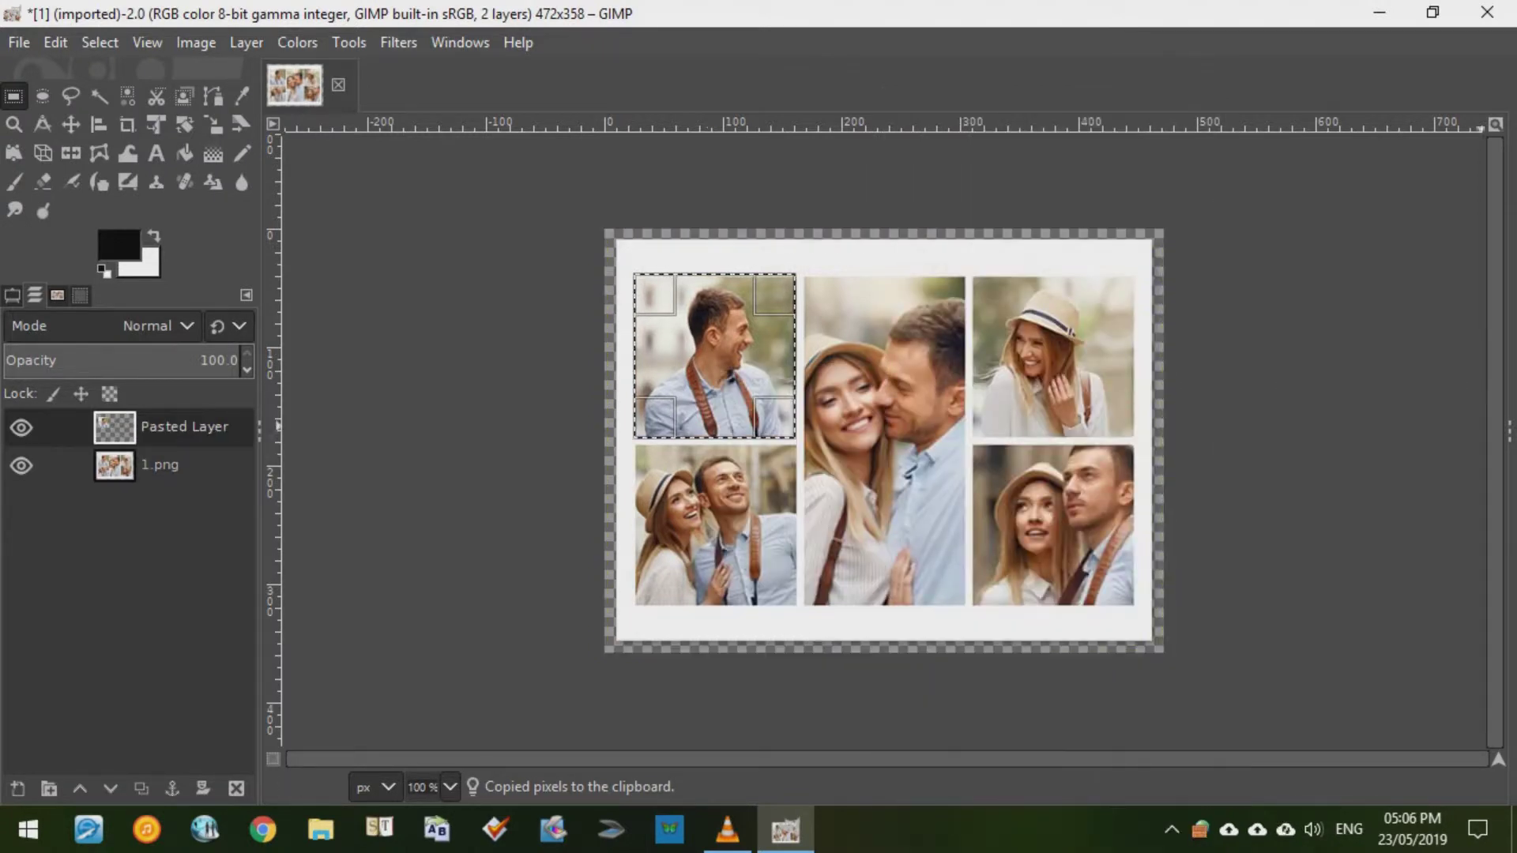
- Hide and show the 1.png layer to check the pasted upper-left photo on its own
click(159, 465)
click(183, 428)
click(21, 465)
click(22, 465)
click(21, 466)
click(21, 465)
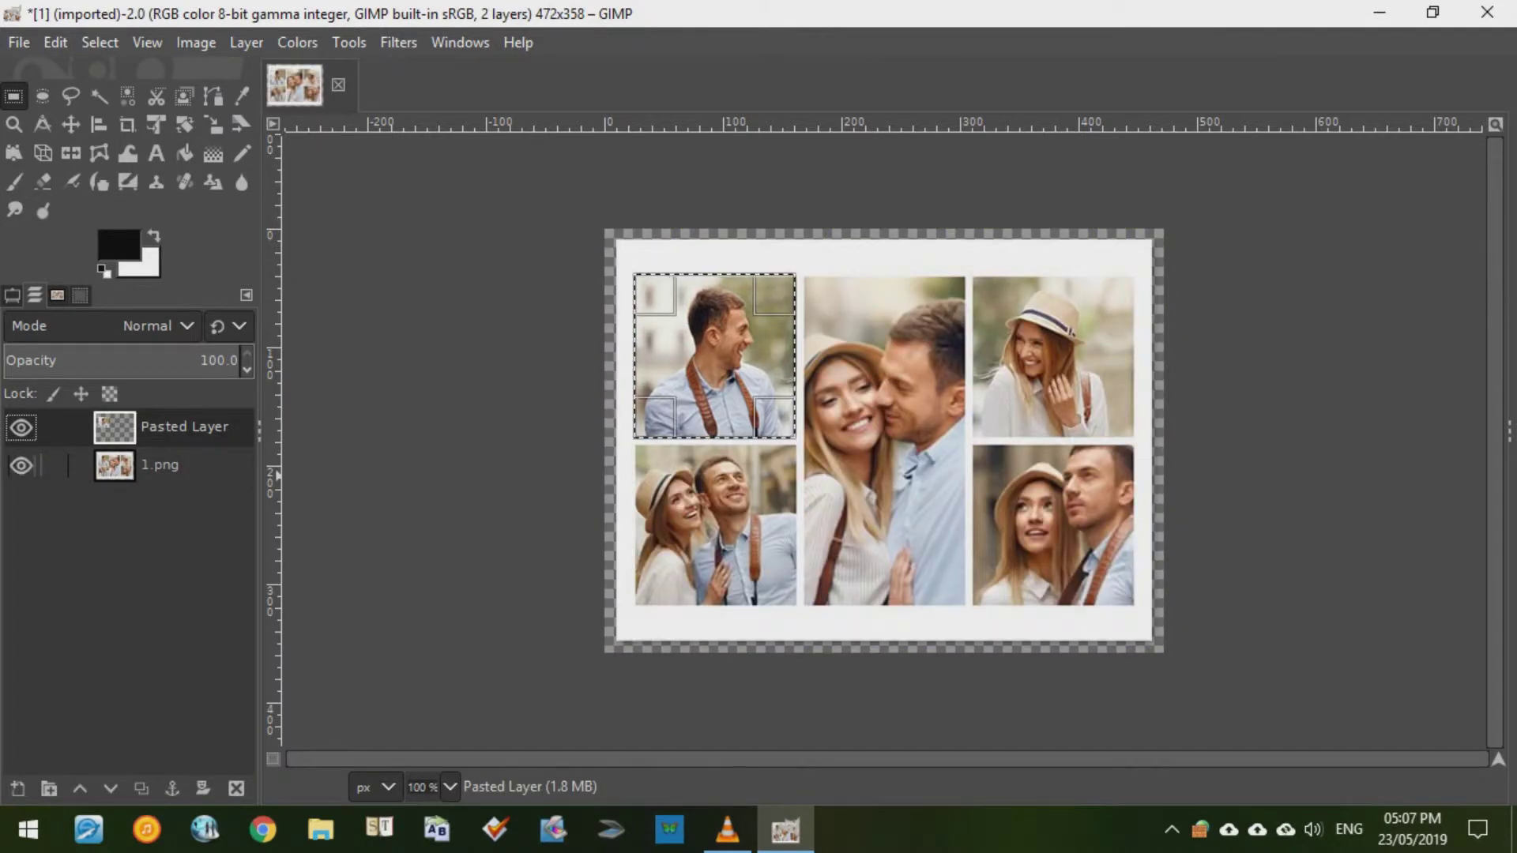
- Select the lower-left photo on the 1.png layer, copy it and paste it as a new layer in place
click(159, 466)
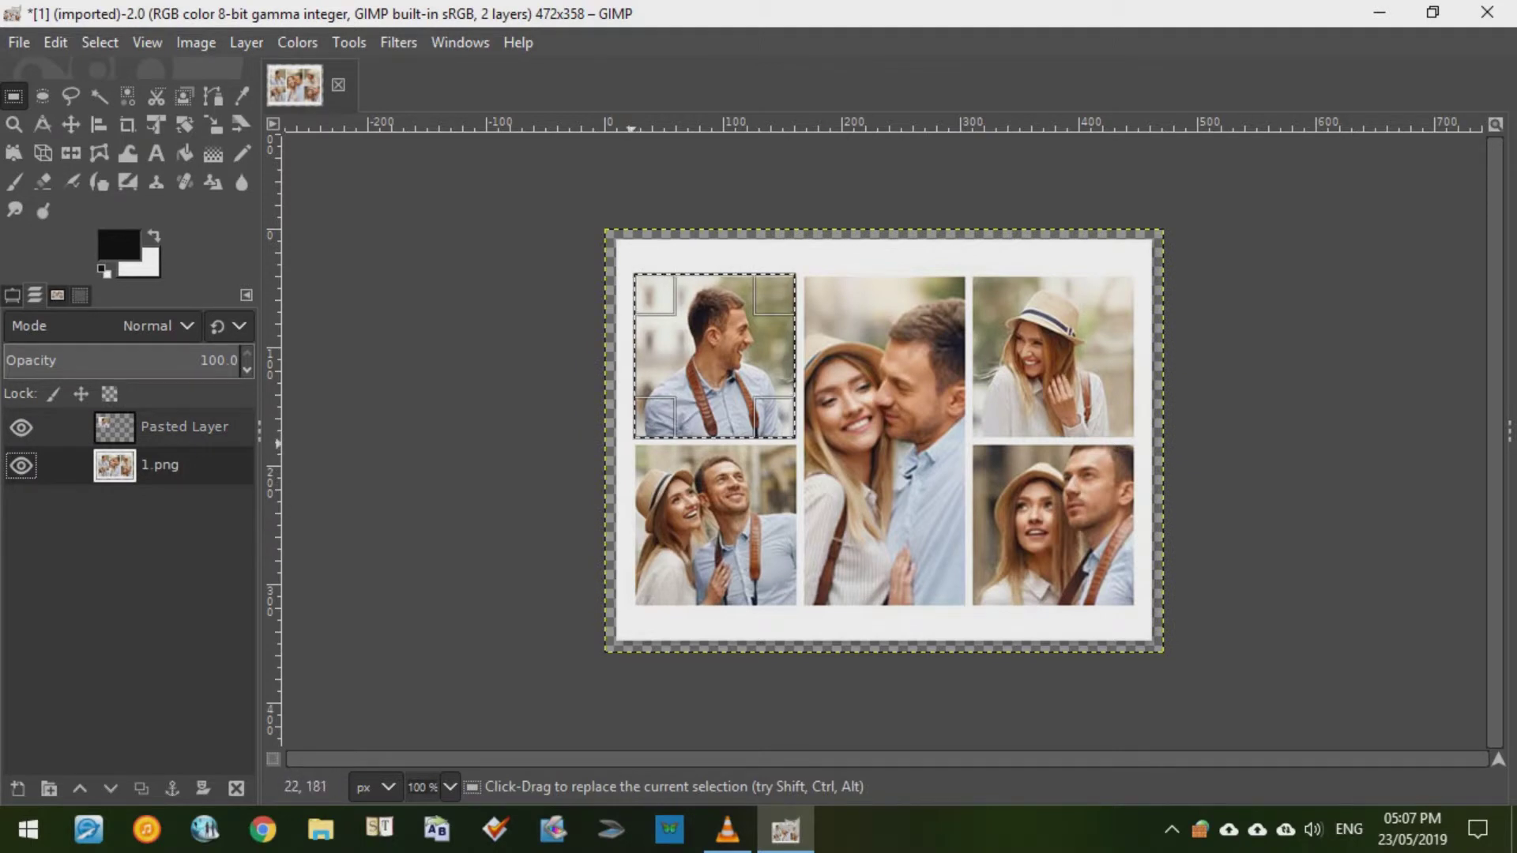
drag(635, 443, 794, 606)
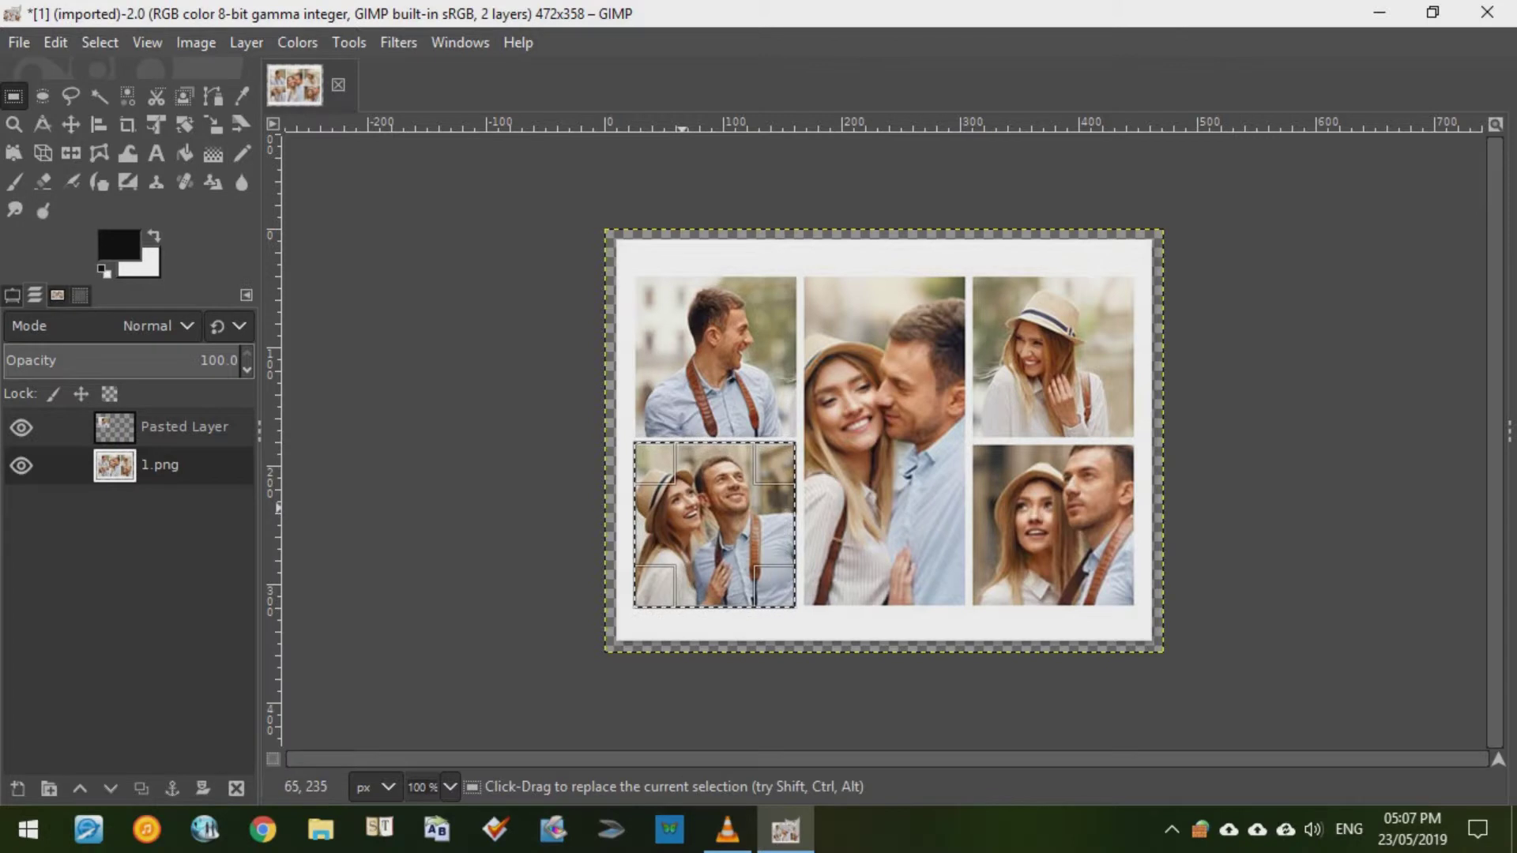
key(ctrl+c)
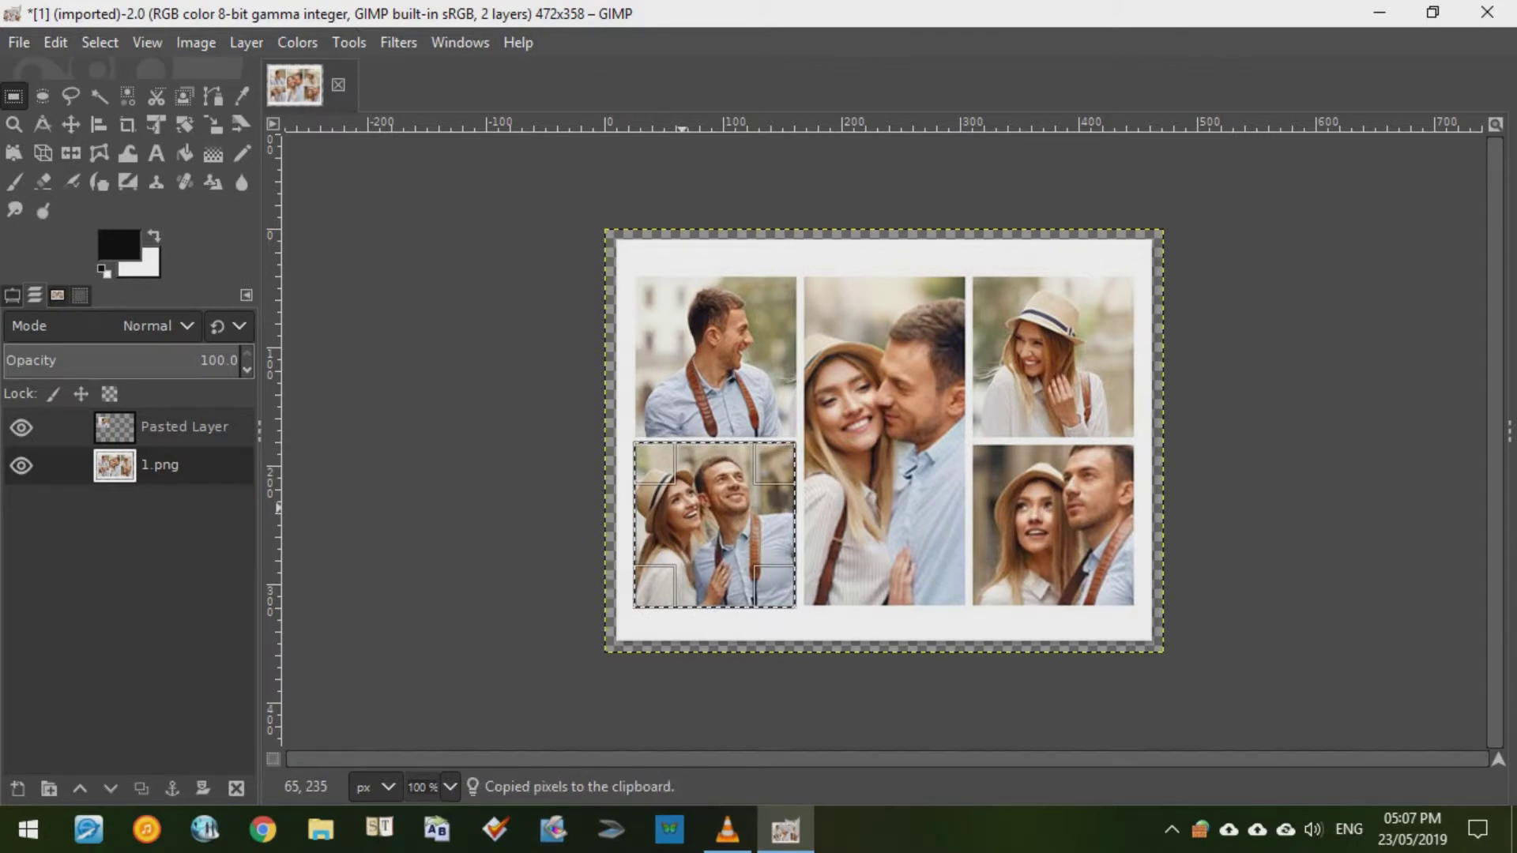
right_click(684, 510)
mouse_move(782, 573)
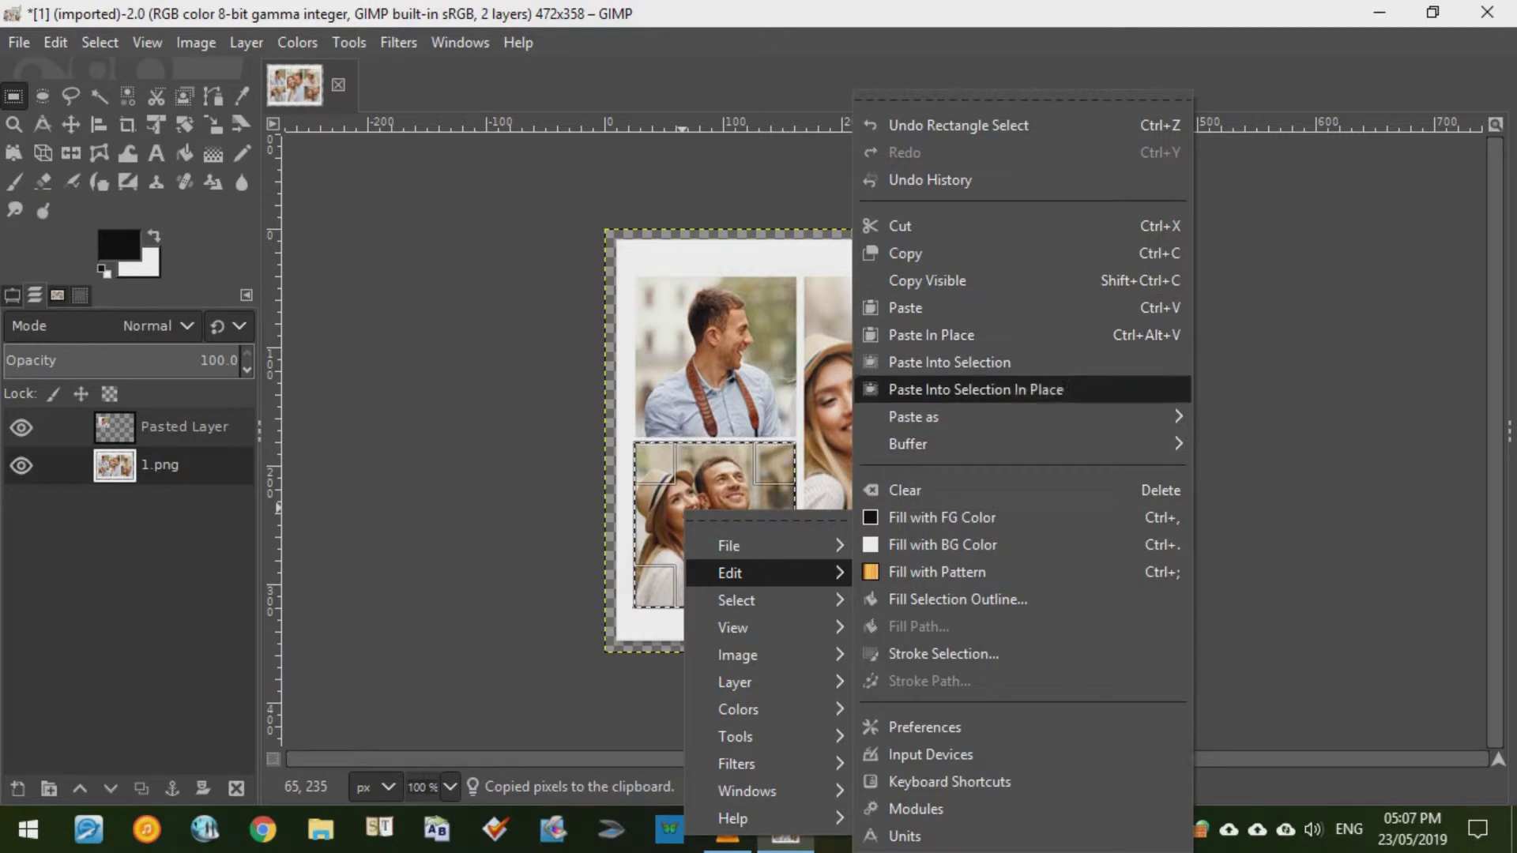
mouse_move(1023, 417)
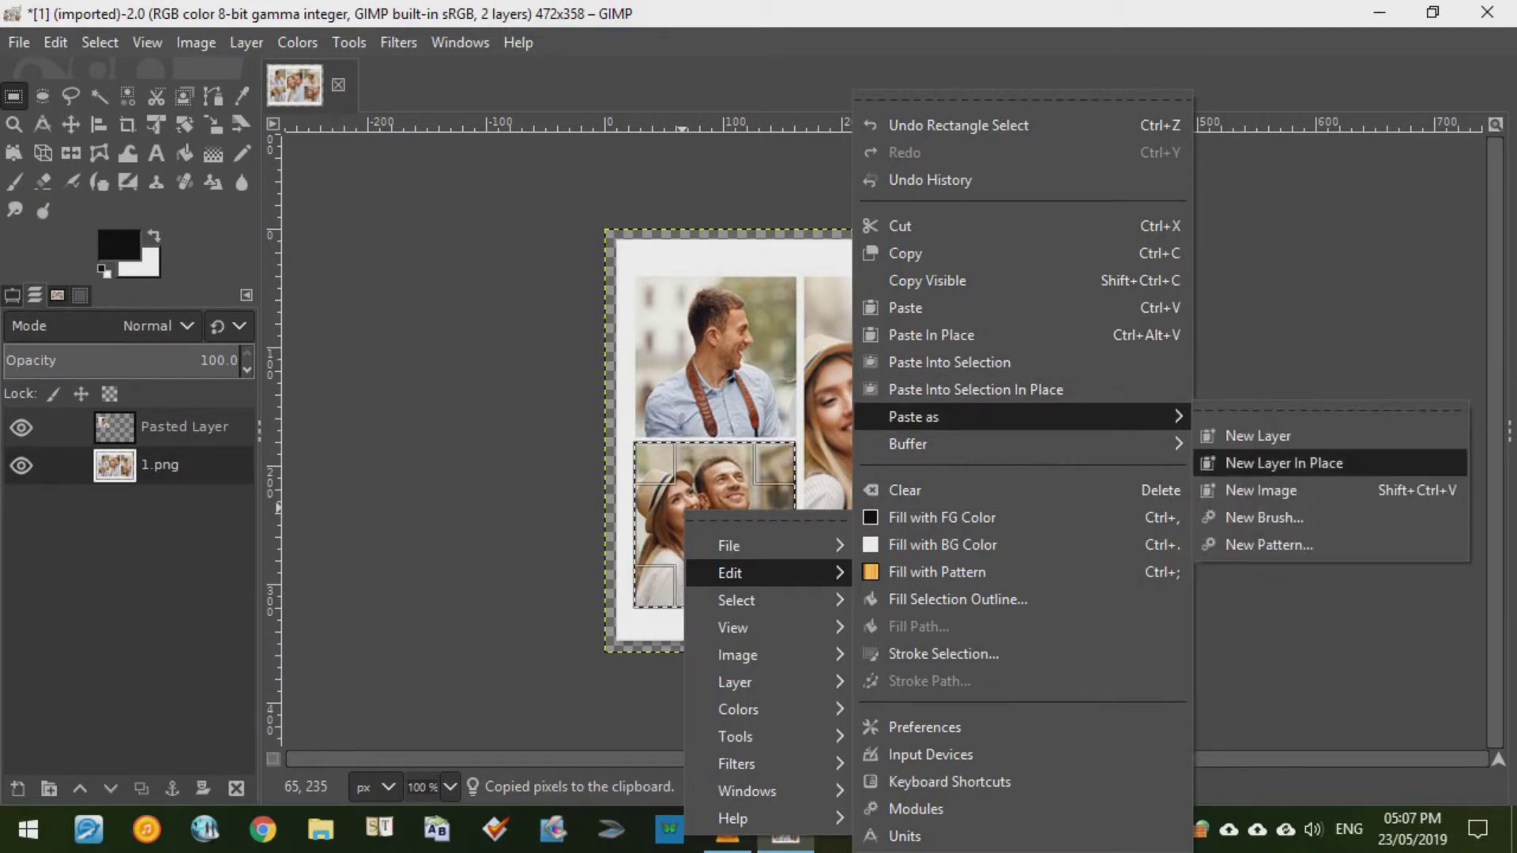
click(1284, 463)
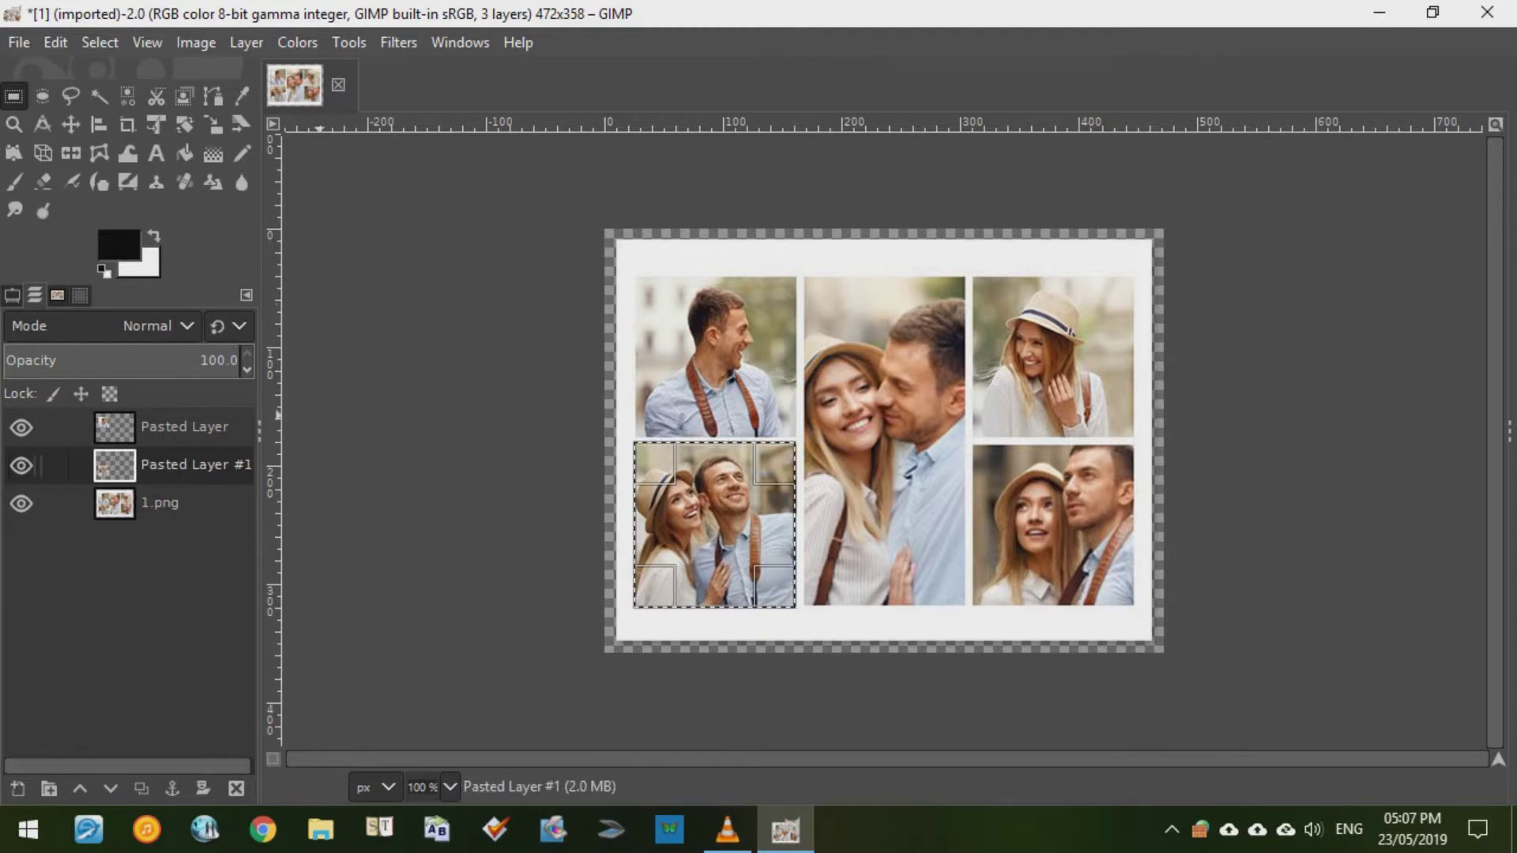
- Copy the tall middle photo from the 1.png layer with a selection about 139 × 282 px and paste it as a new layer in place
click(160, 503)
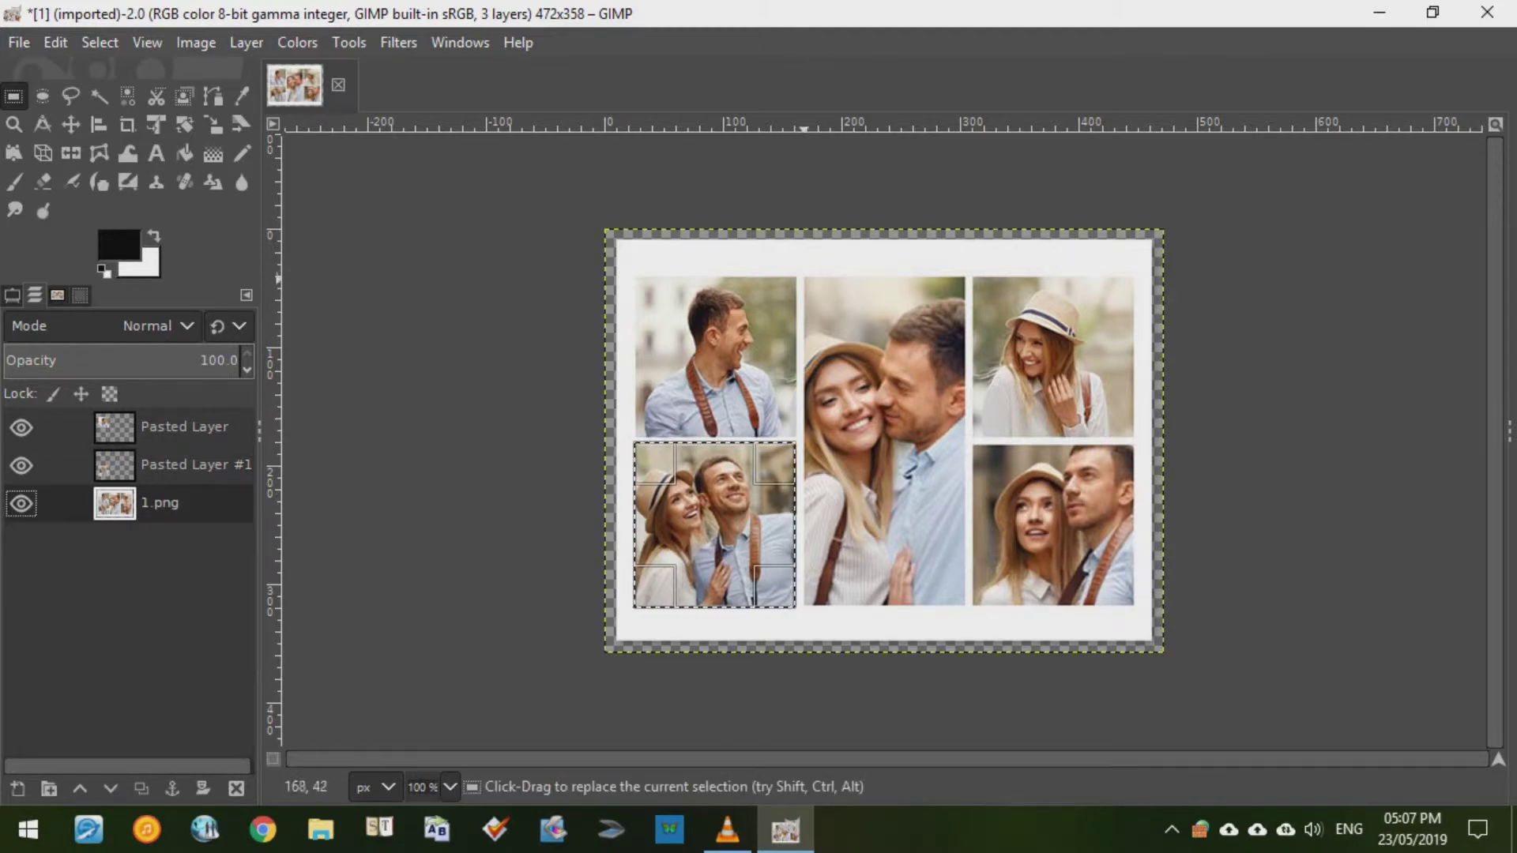
drag(805, 279, 971, 609)
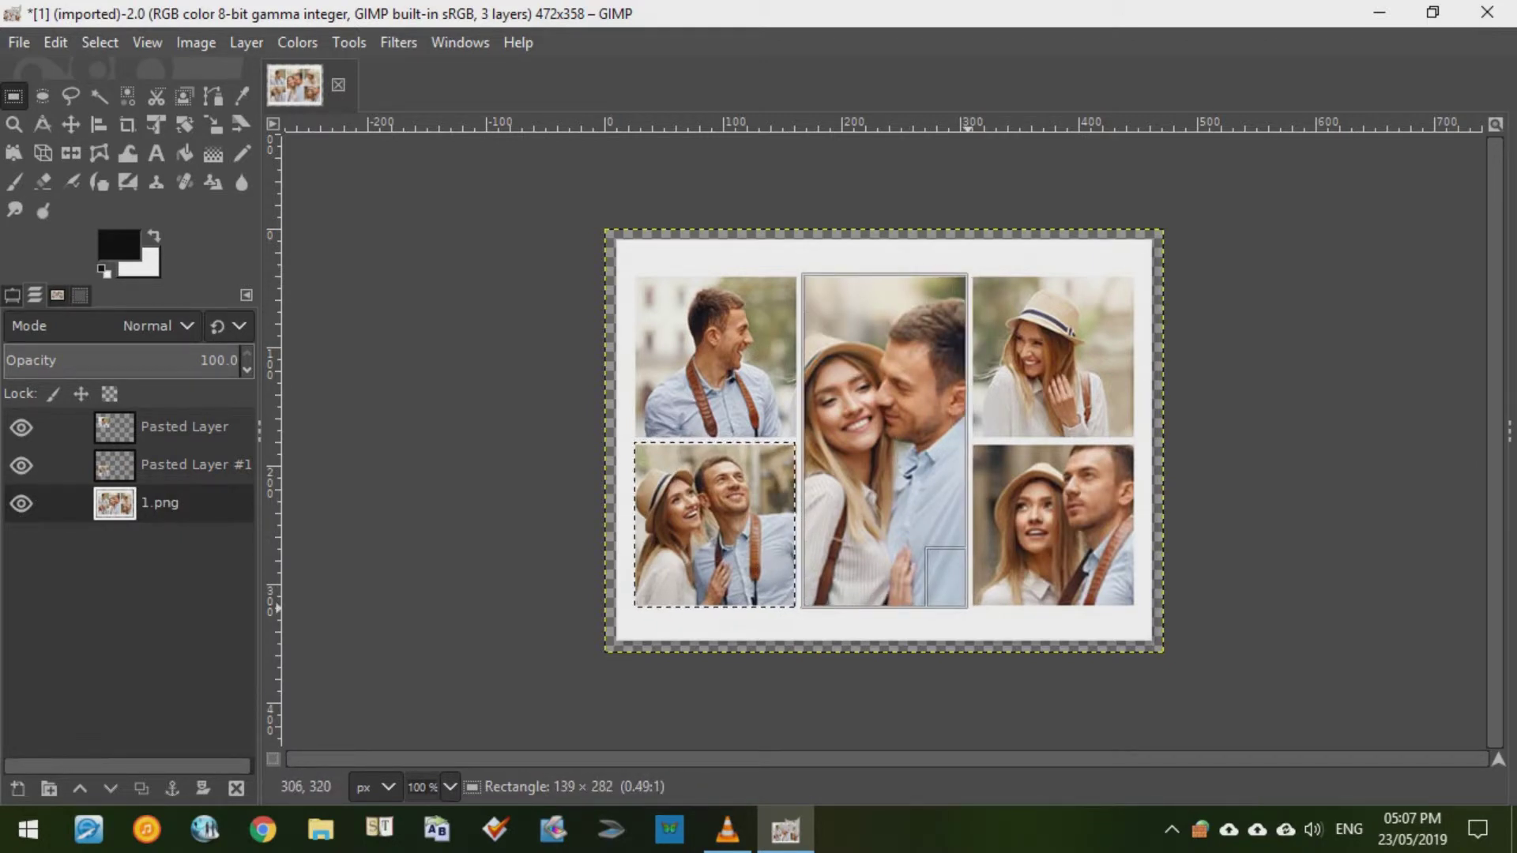
key(ctrl+c)
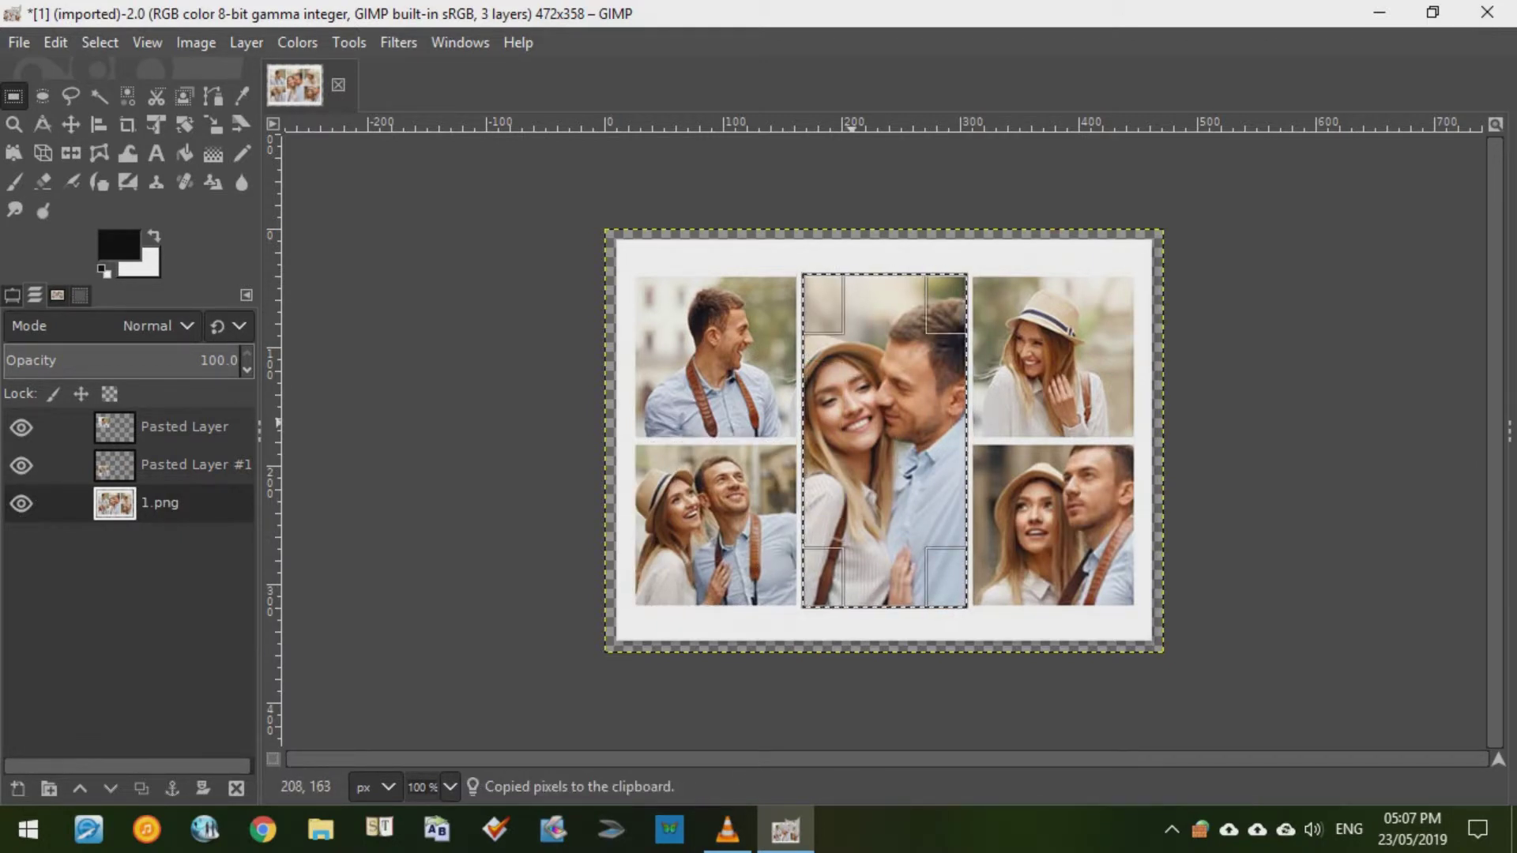
right_click(854, 426)
mouse_move(908, 487)
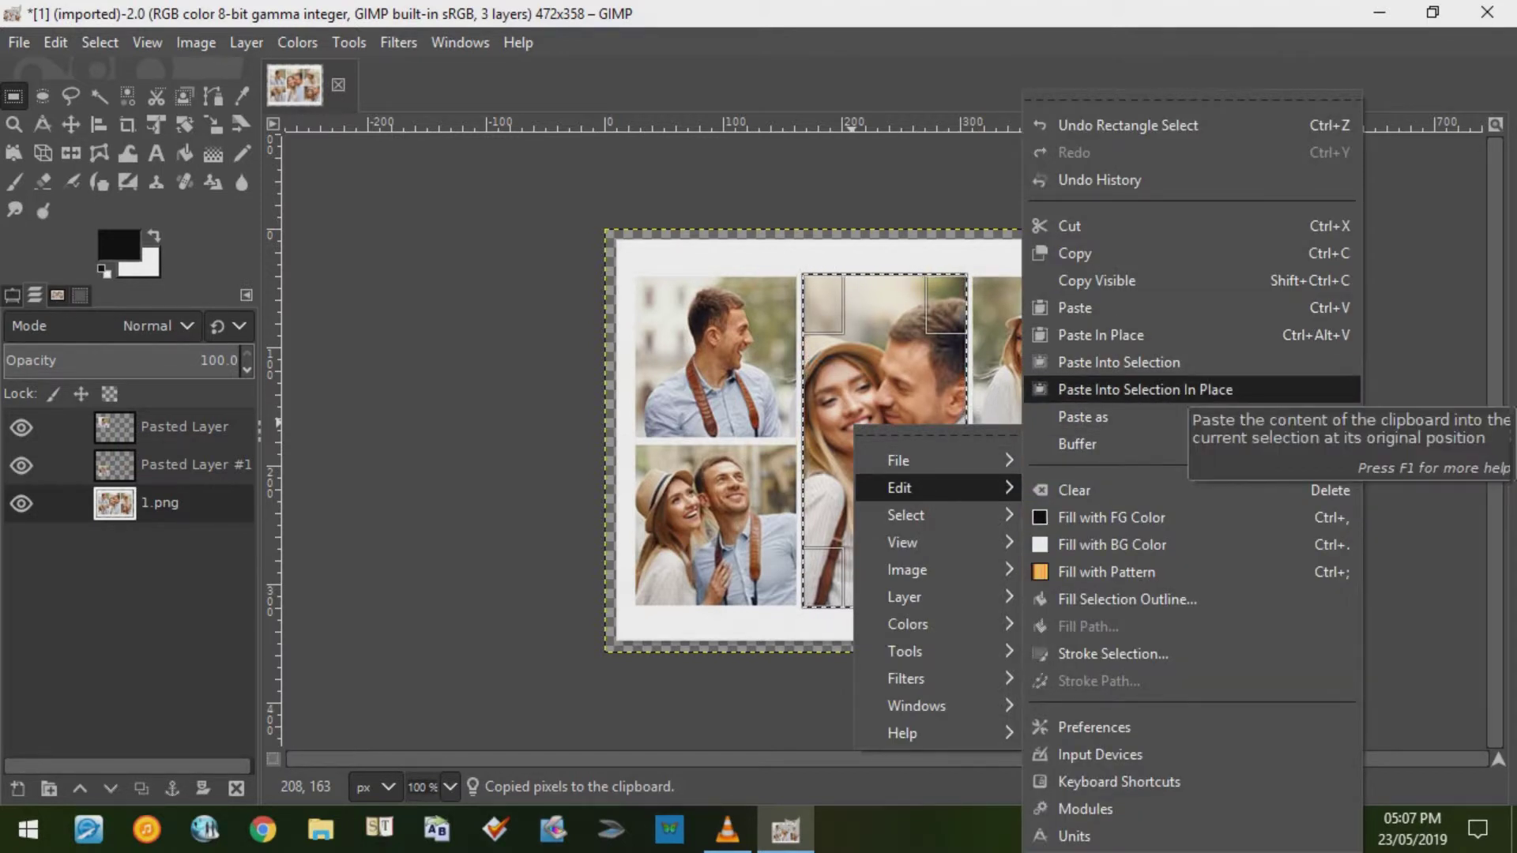
mouse_move(1084, 417)
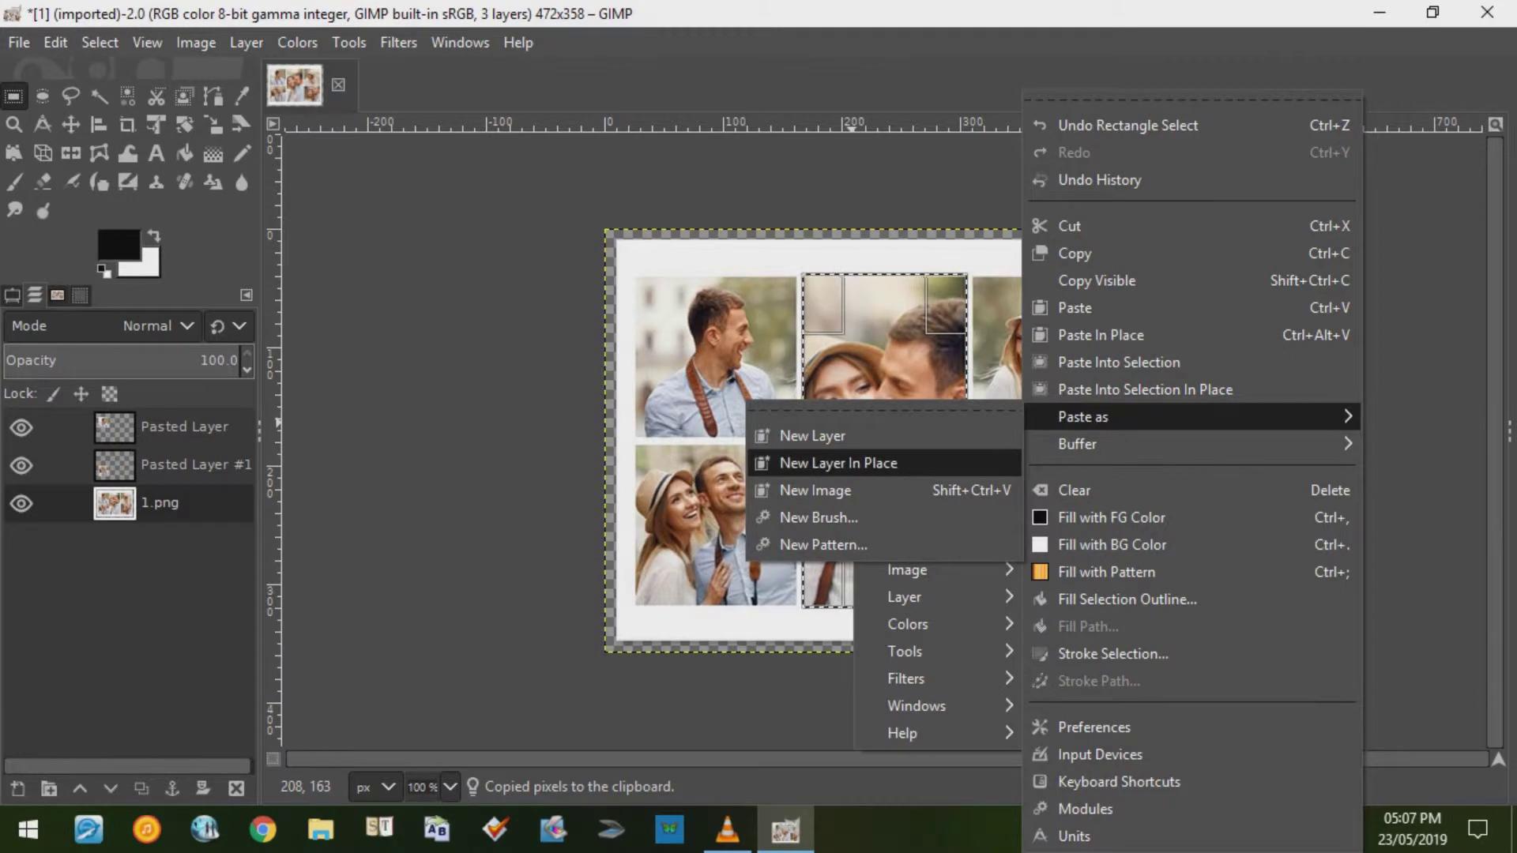
click(838, 463)
- Select the upper-right photo on the 1.png layer, copy it and paste it as a new layer in place
click(159, 542)
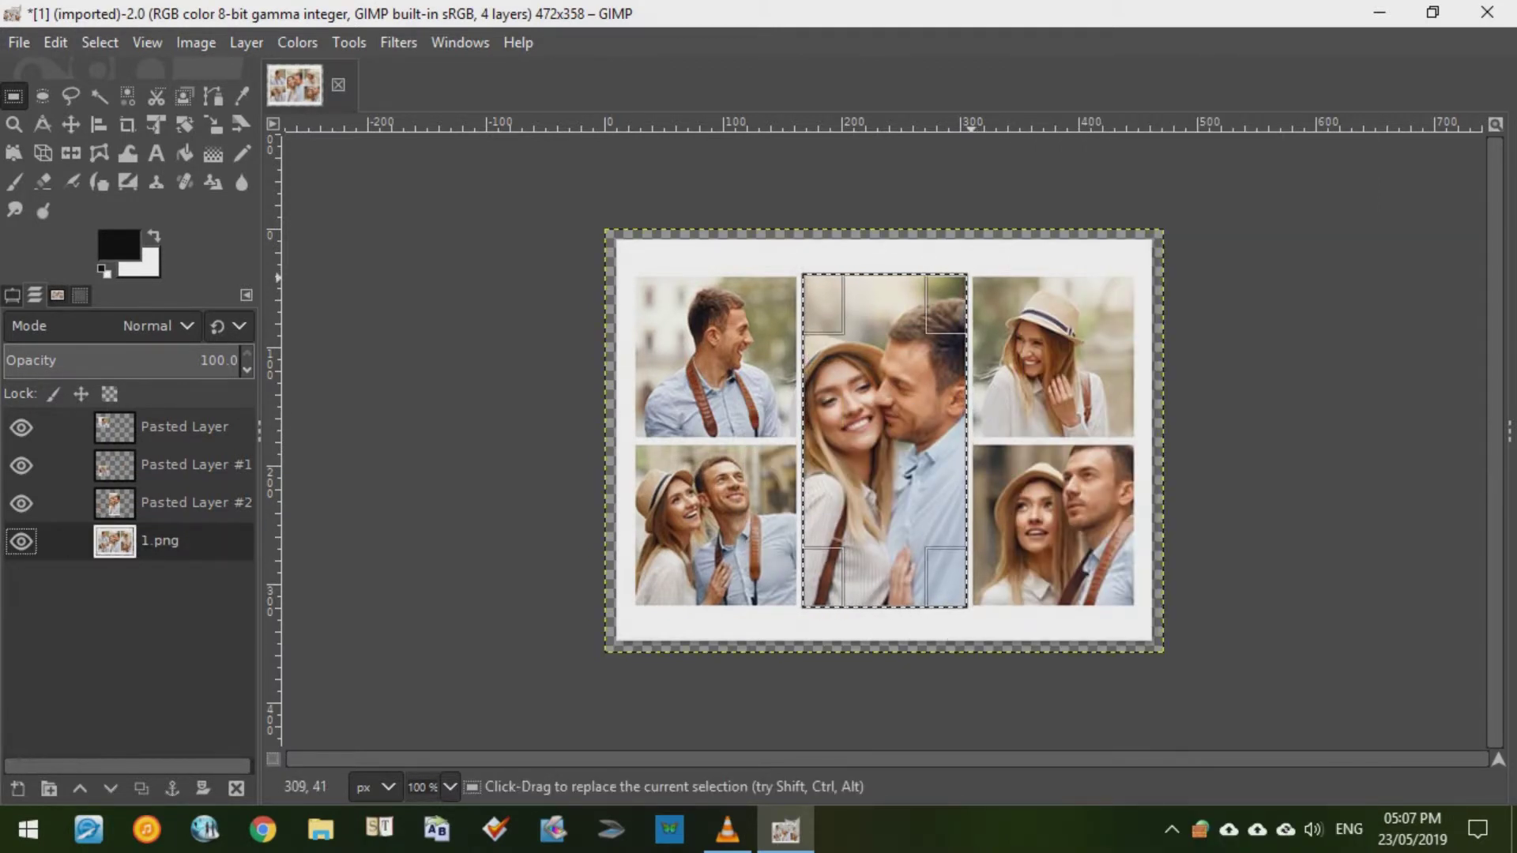
drag(973, 276, 1136, 440)
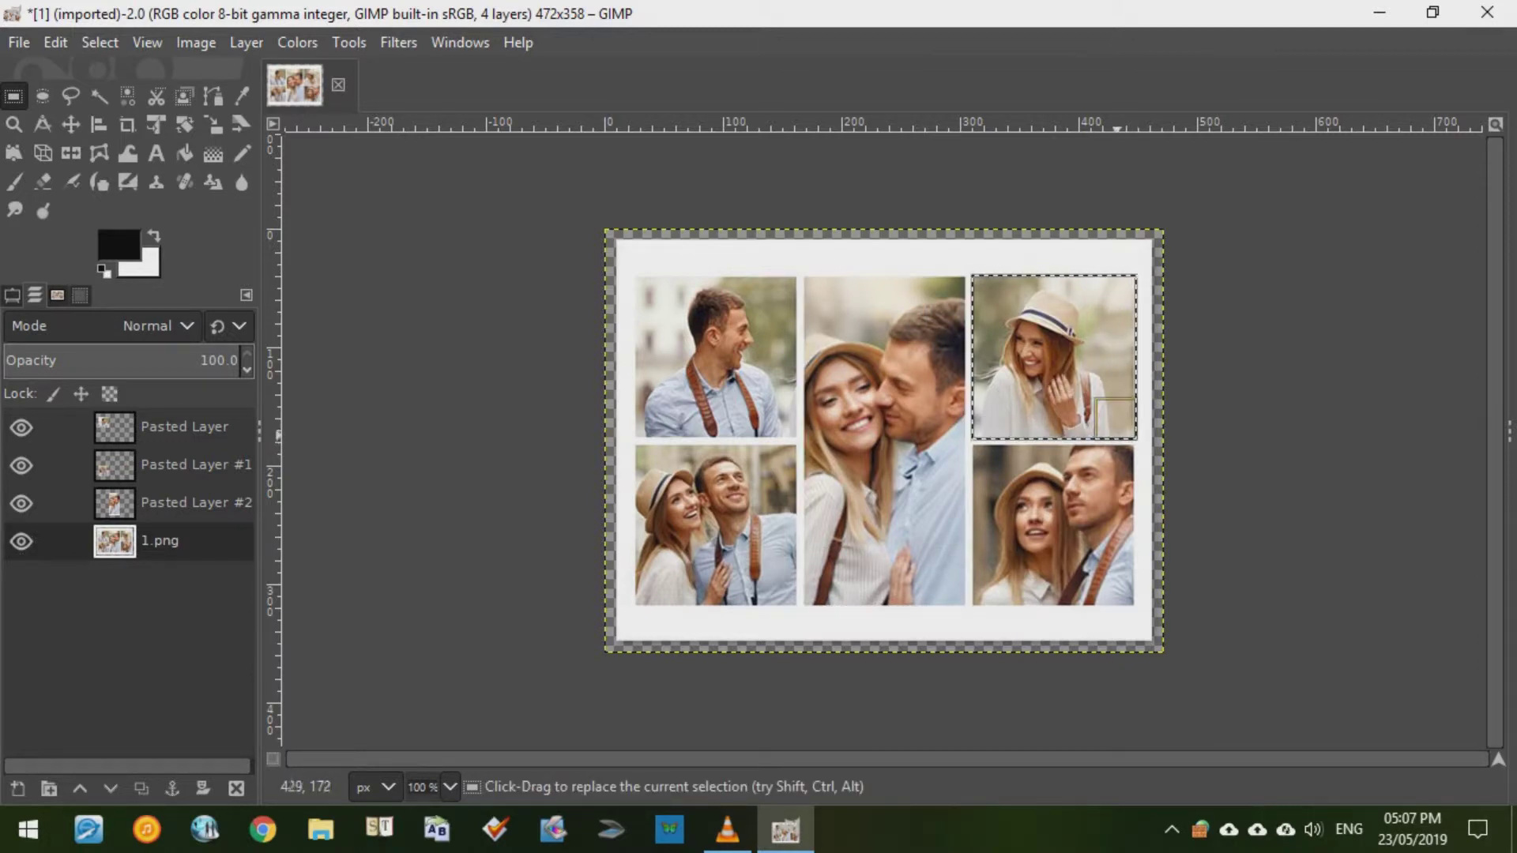
key(ctrl+c)
right_click(1028, 372)
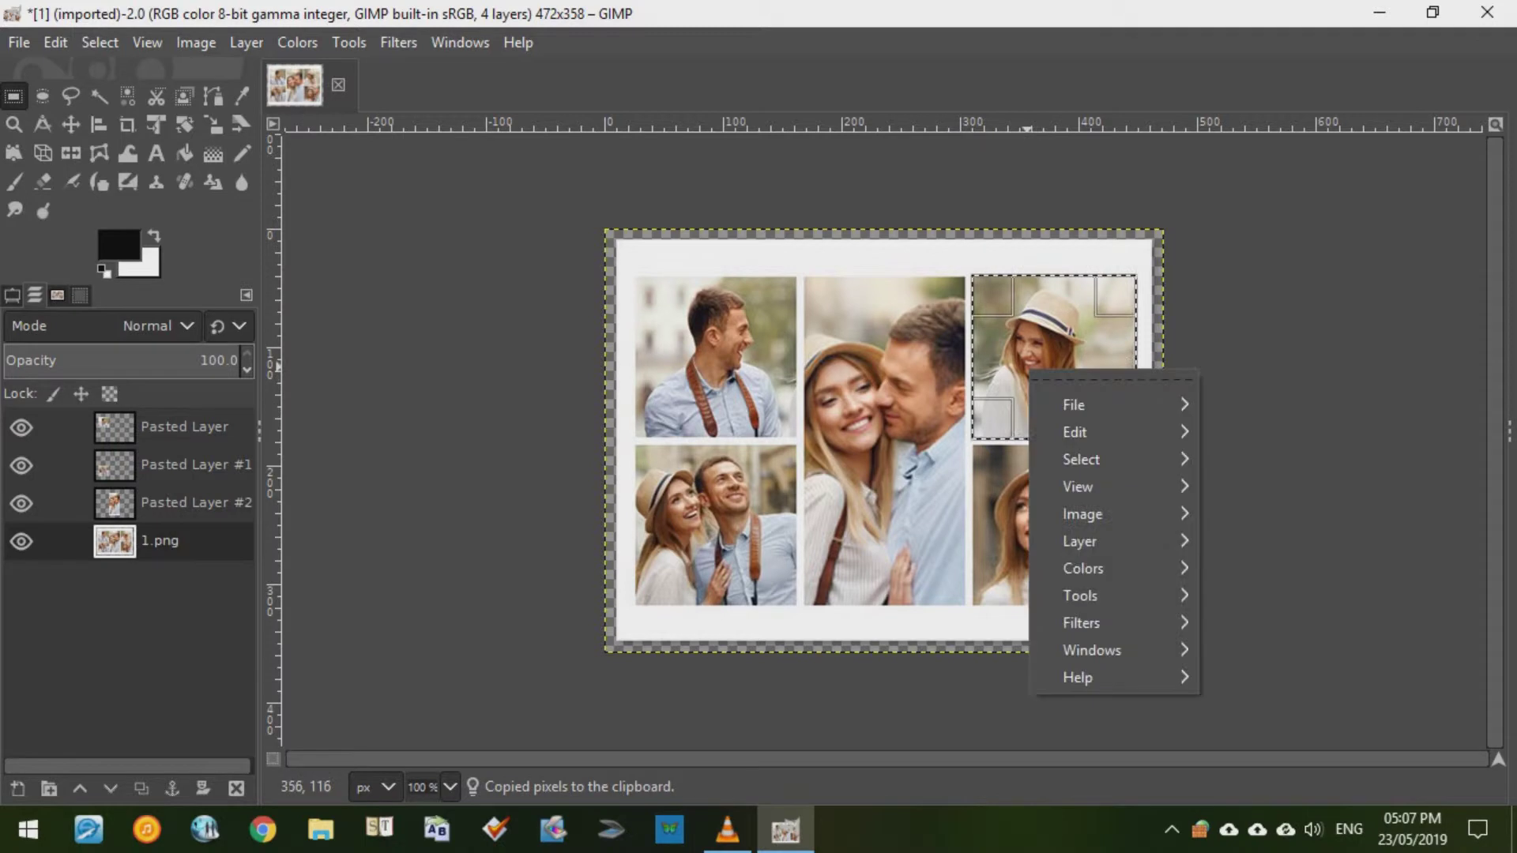
mouse_move(1074, 432)
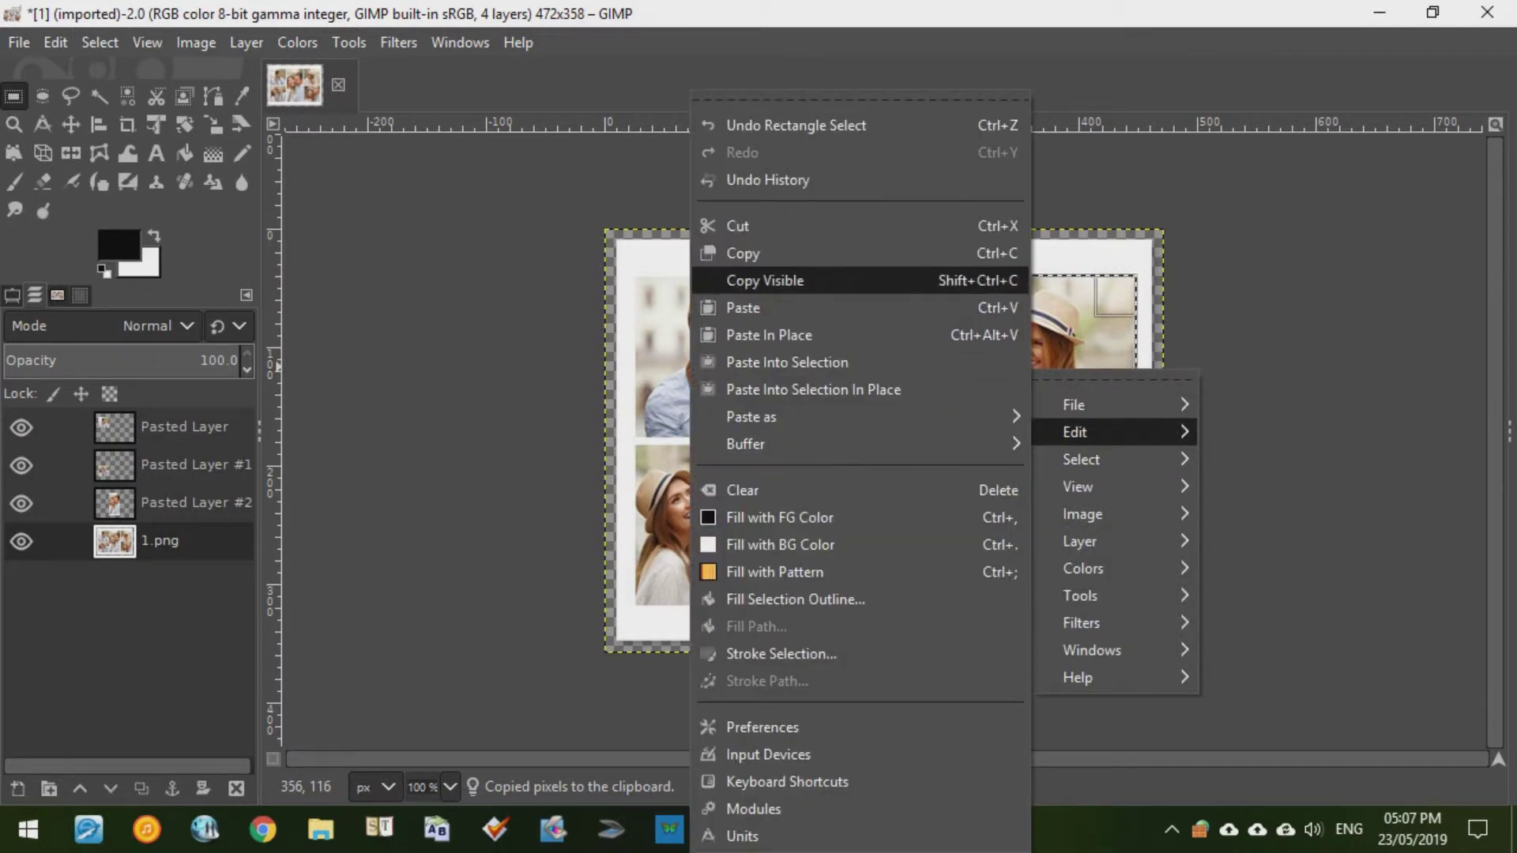
mouse_move(752, 418)
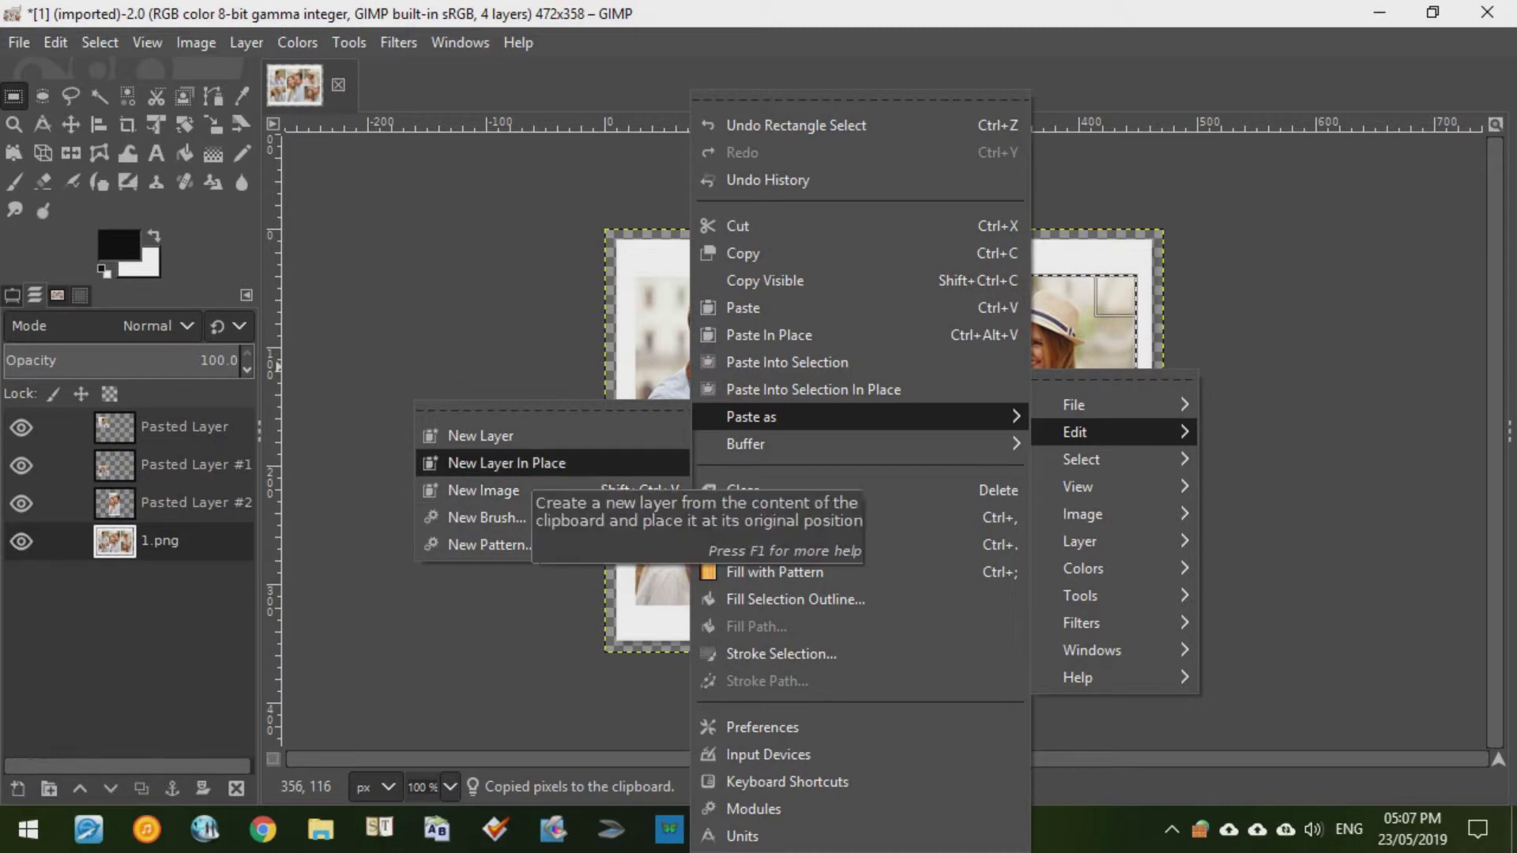
click(553, 463)
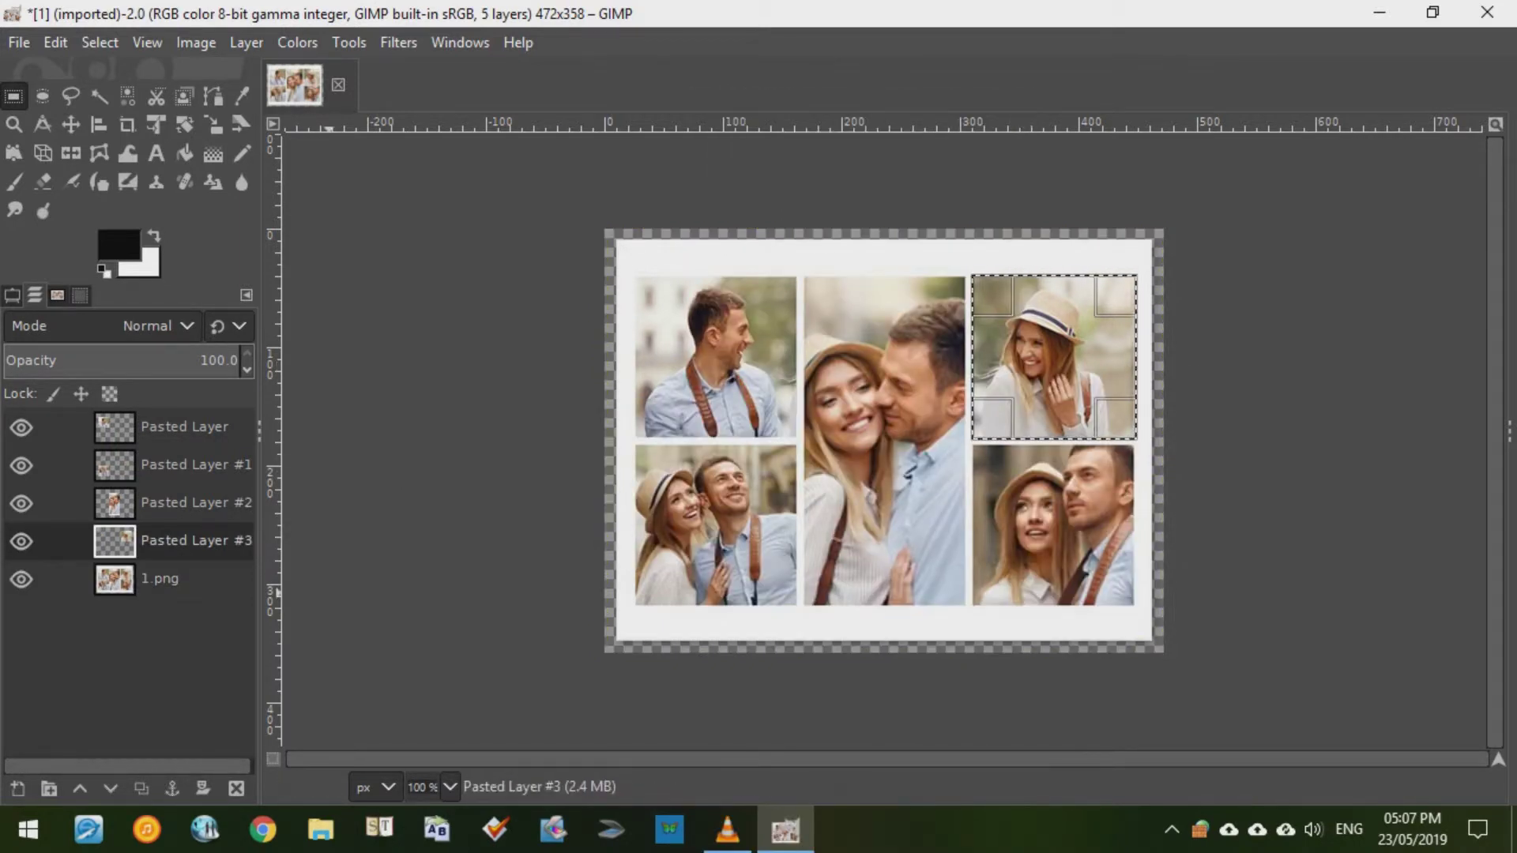
- Select the lower-right photo on the 1.png layer, copy it and paste it as a new layer in place
click(160, 579)
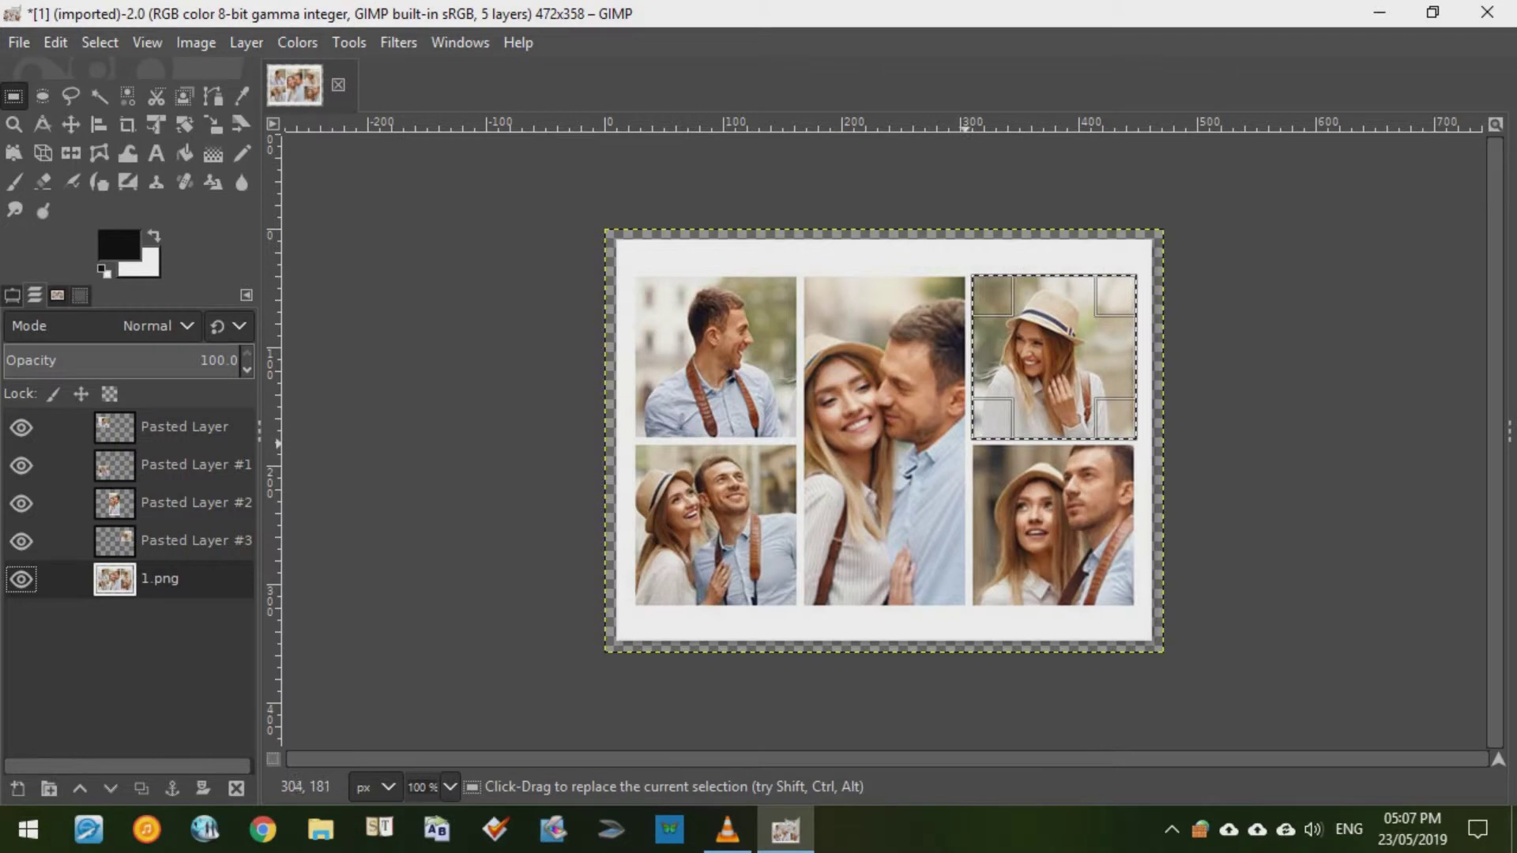
drag(973, 445, 1136, 608)
key(ctrl+c)
right_click(1052, 542)
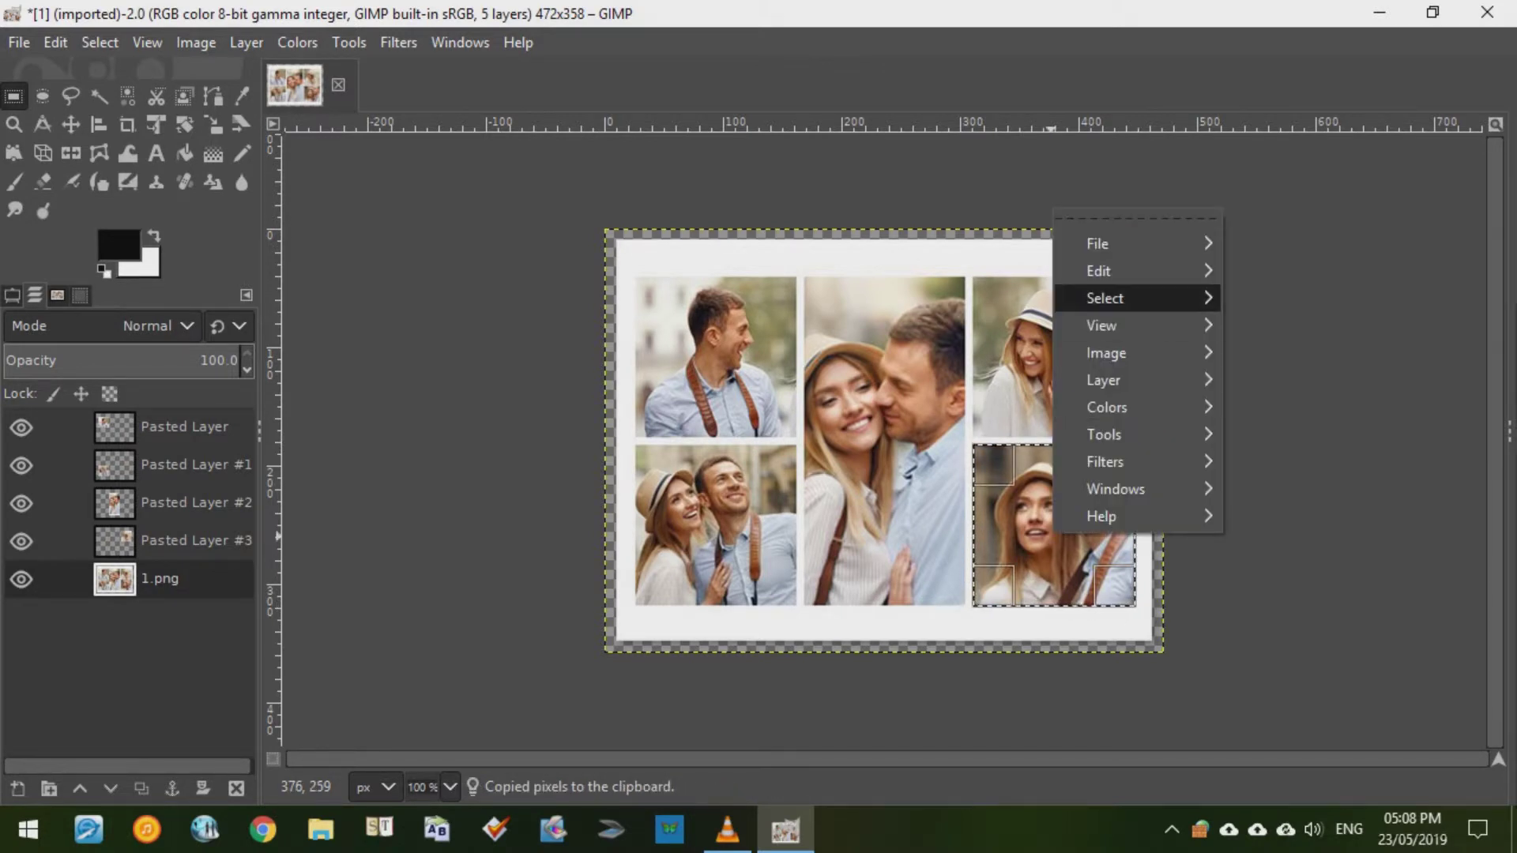
mouse_move(1100, 270)
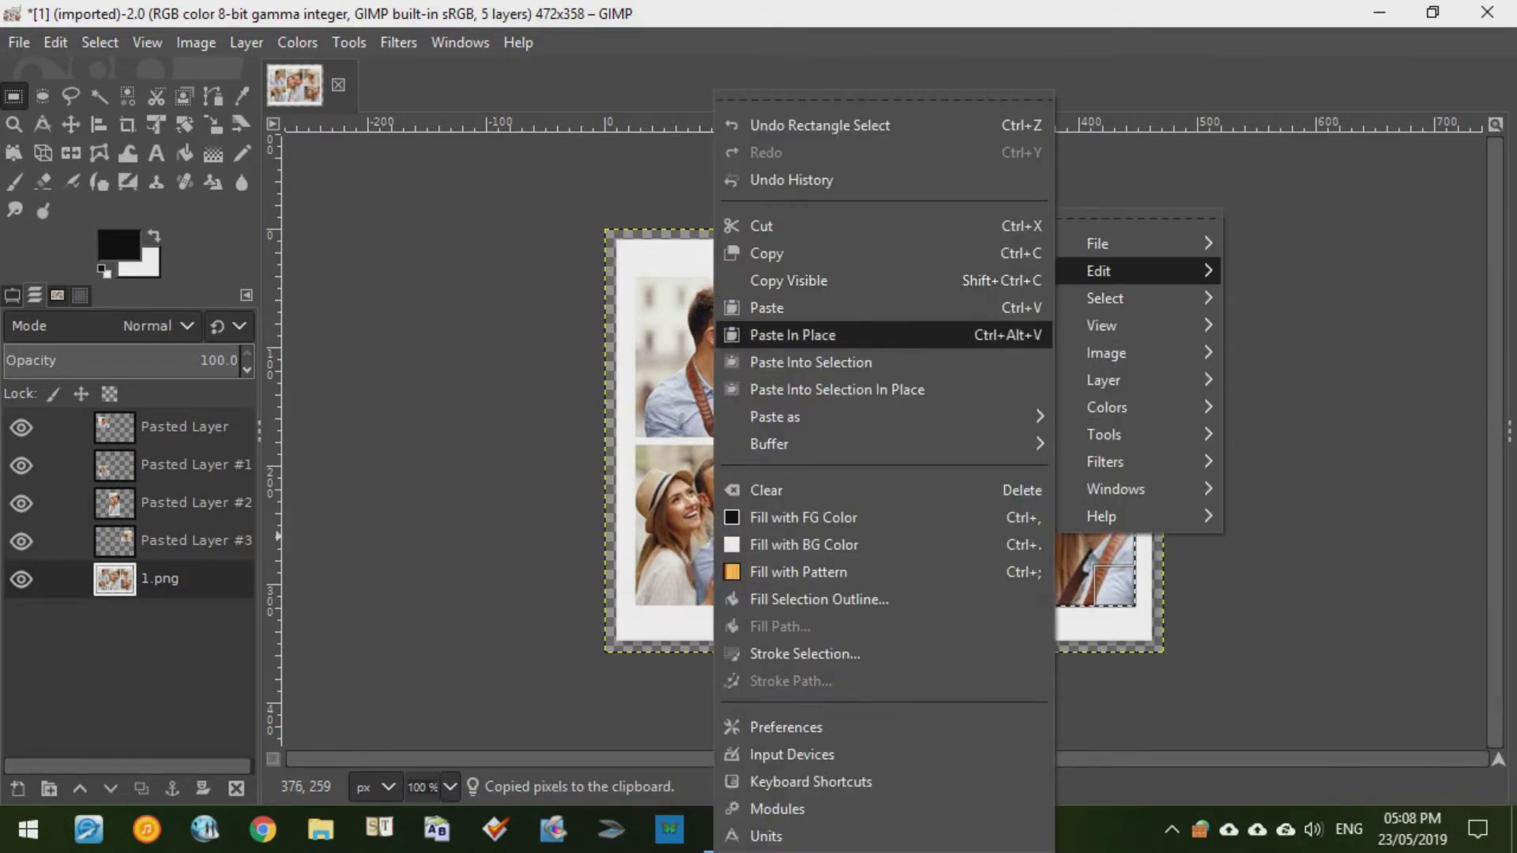
mouse_move(790, 417)
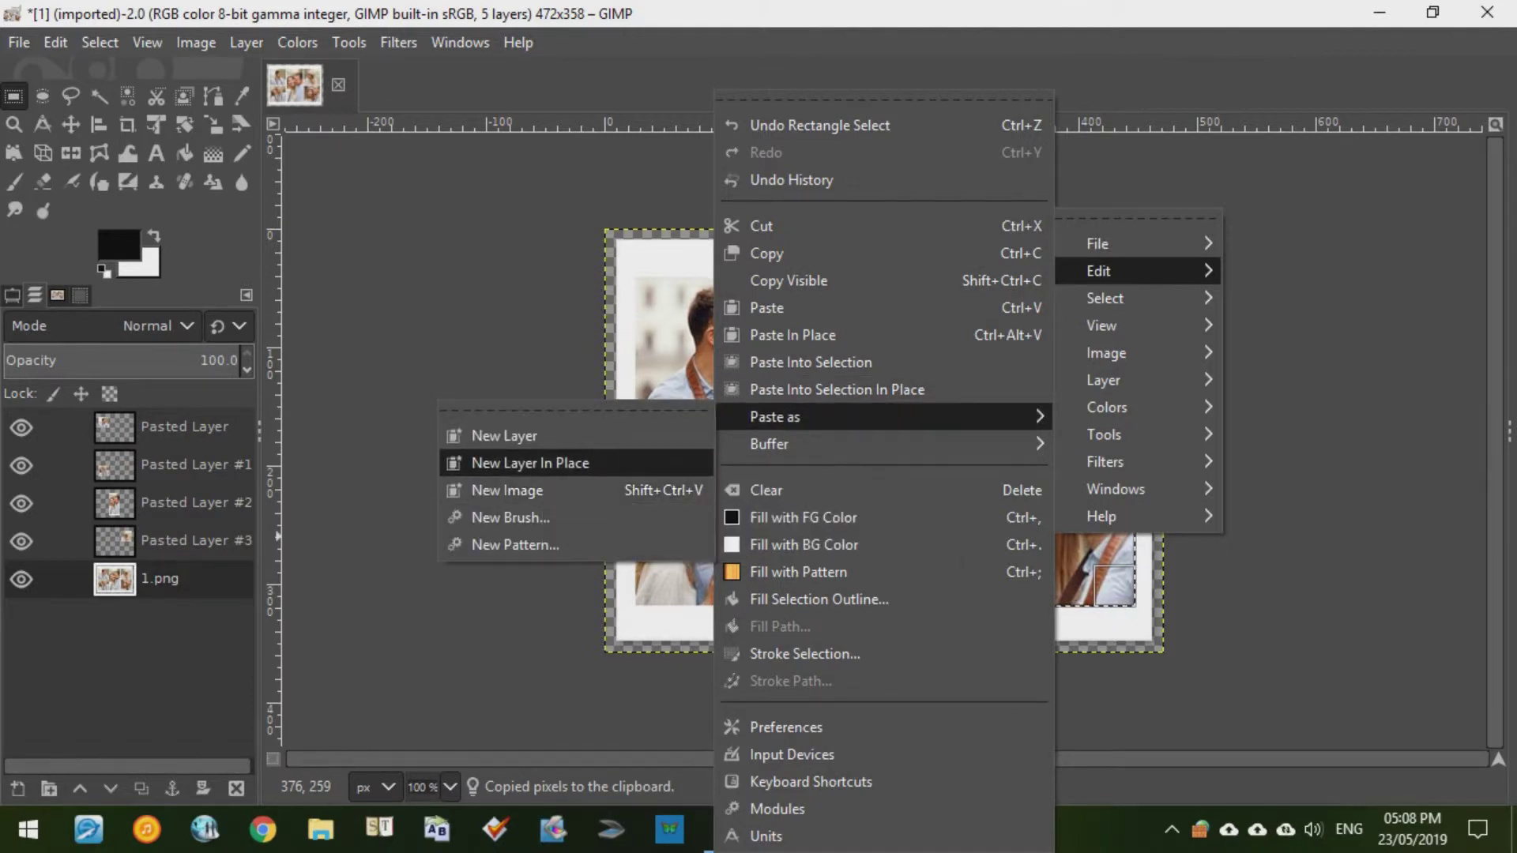
click(529, 463)
- Toggle the 1.png layer's visibility repeatedly to examine the five separated photos without the original, leaving it shown
click(21, 617)
click(22, 617)
click(21, 617)
click(22, 617)
click(21, 617)
click(21, 617)
click(21, 617)
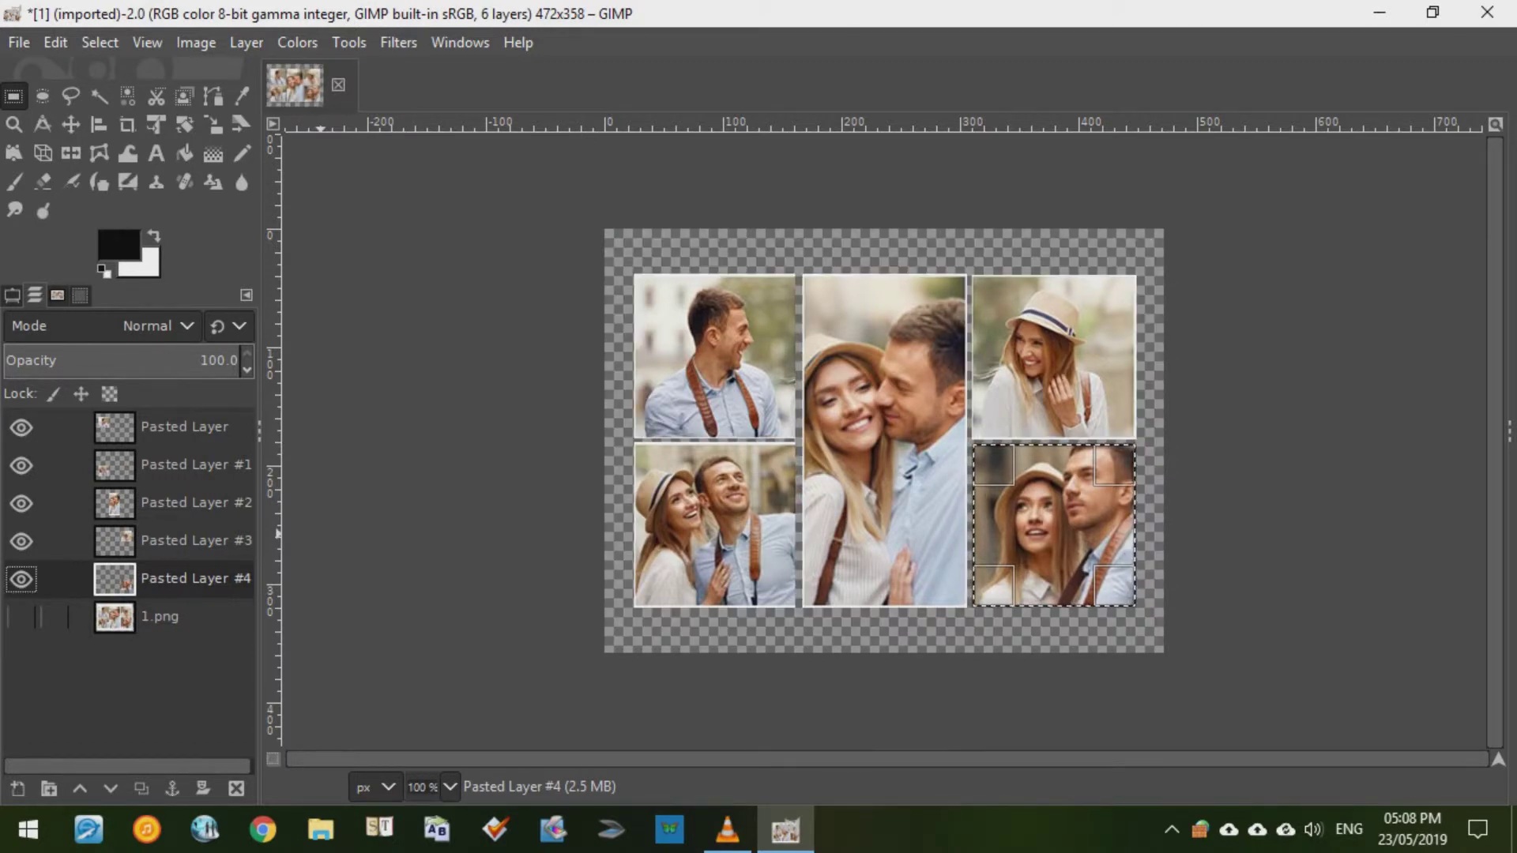
click(21, 617)
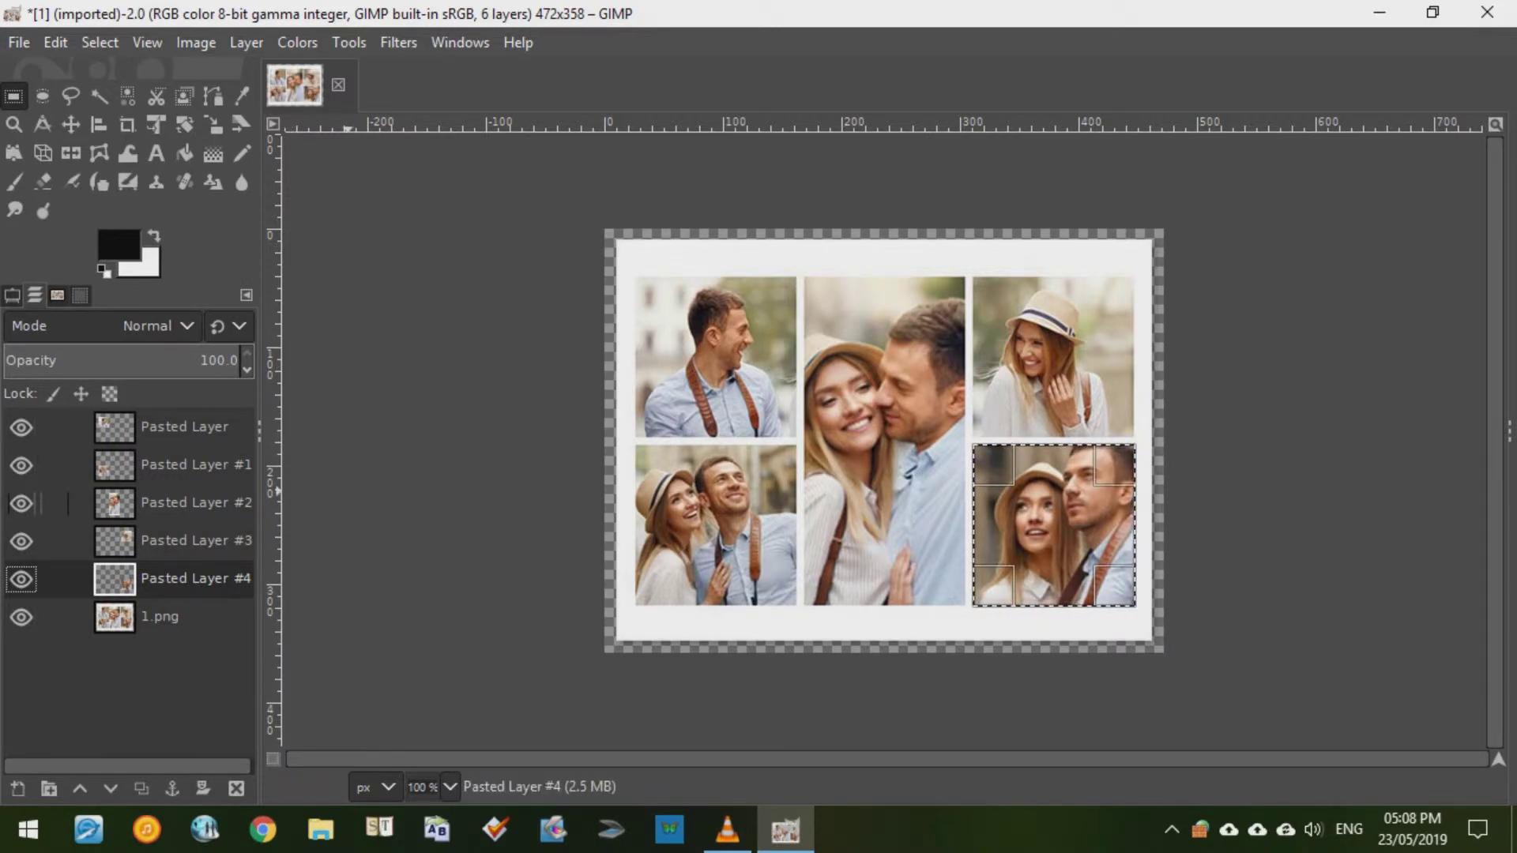
click(22, 616)
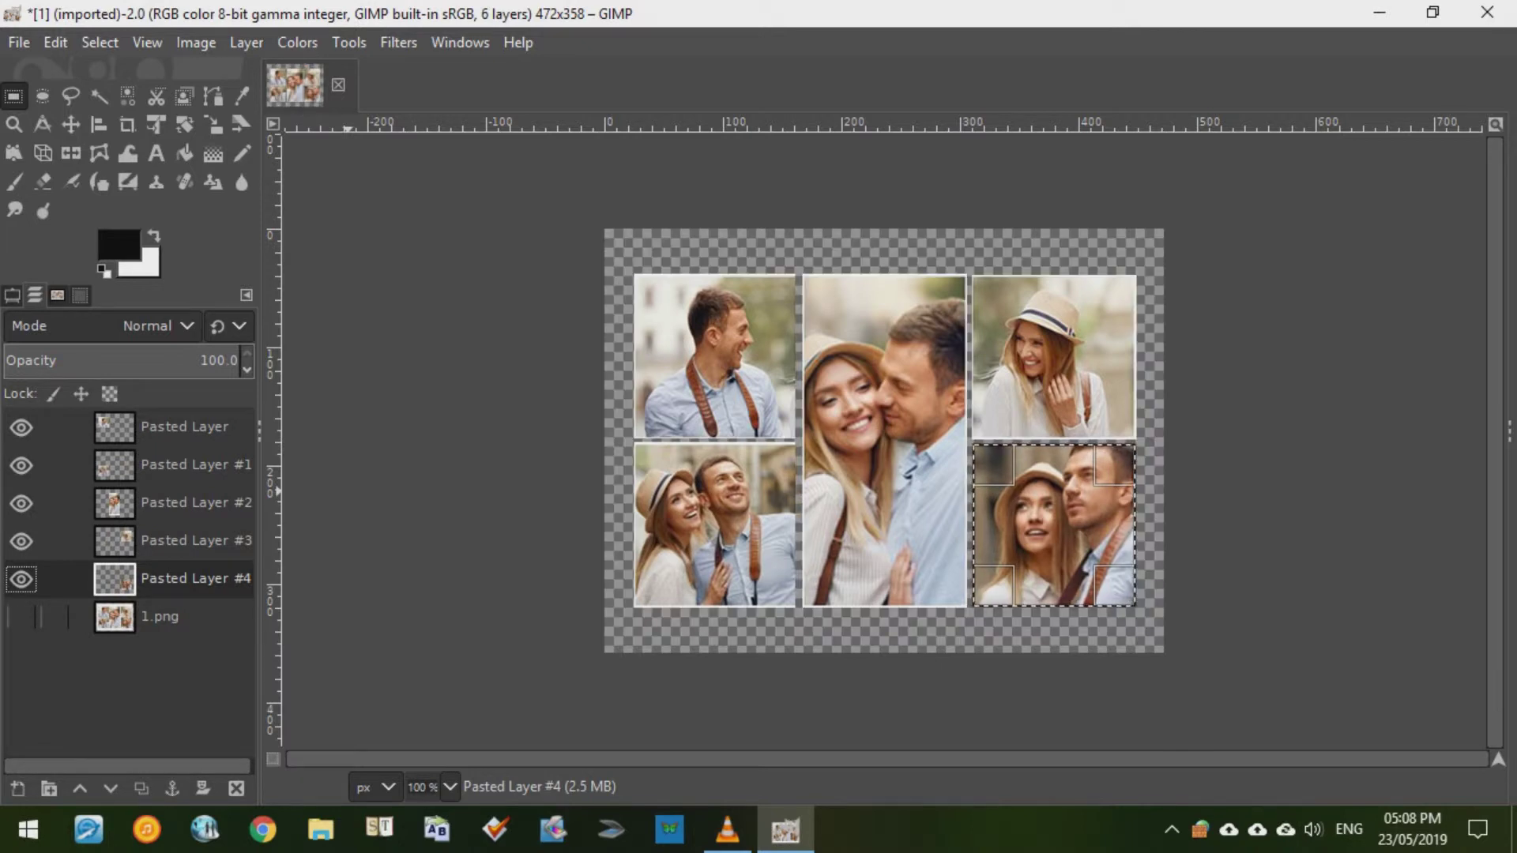
click(21, 617)
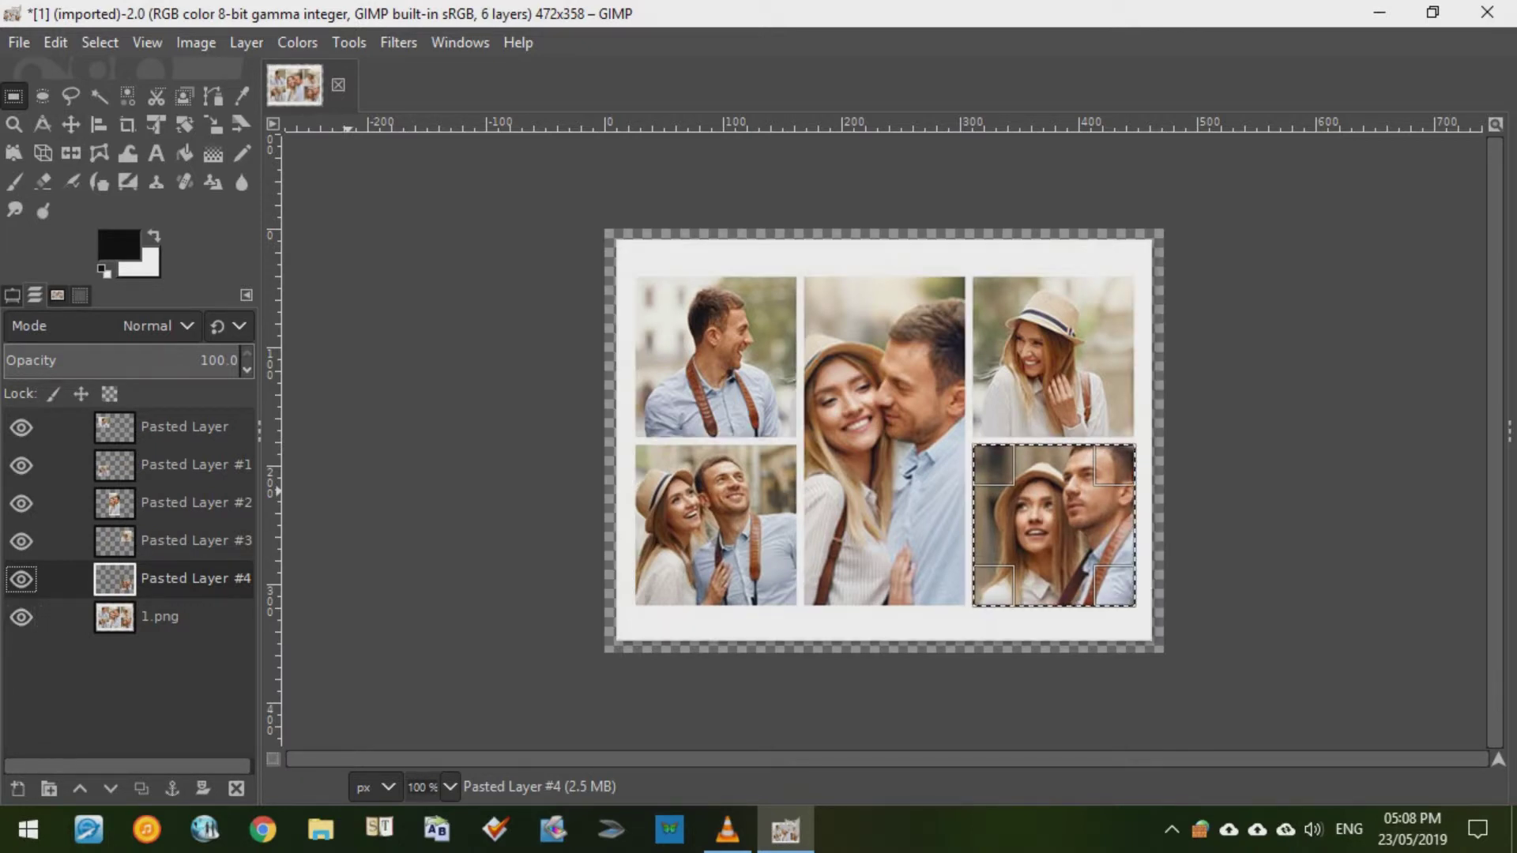
click(19, 43)
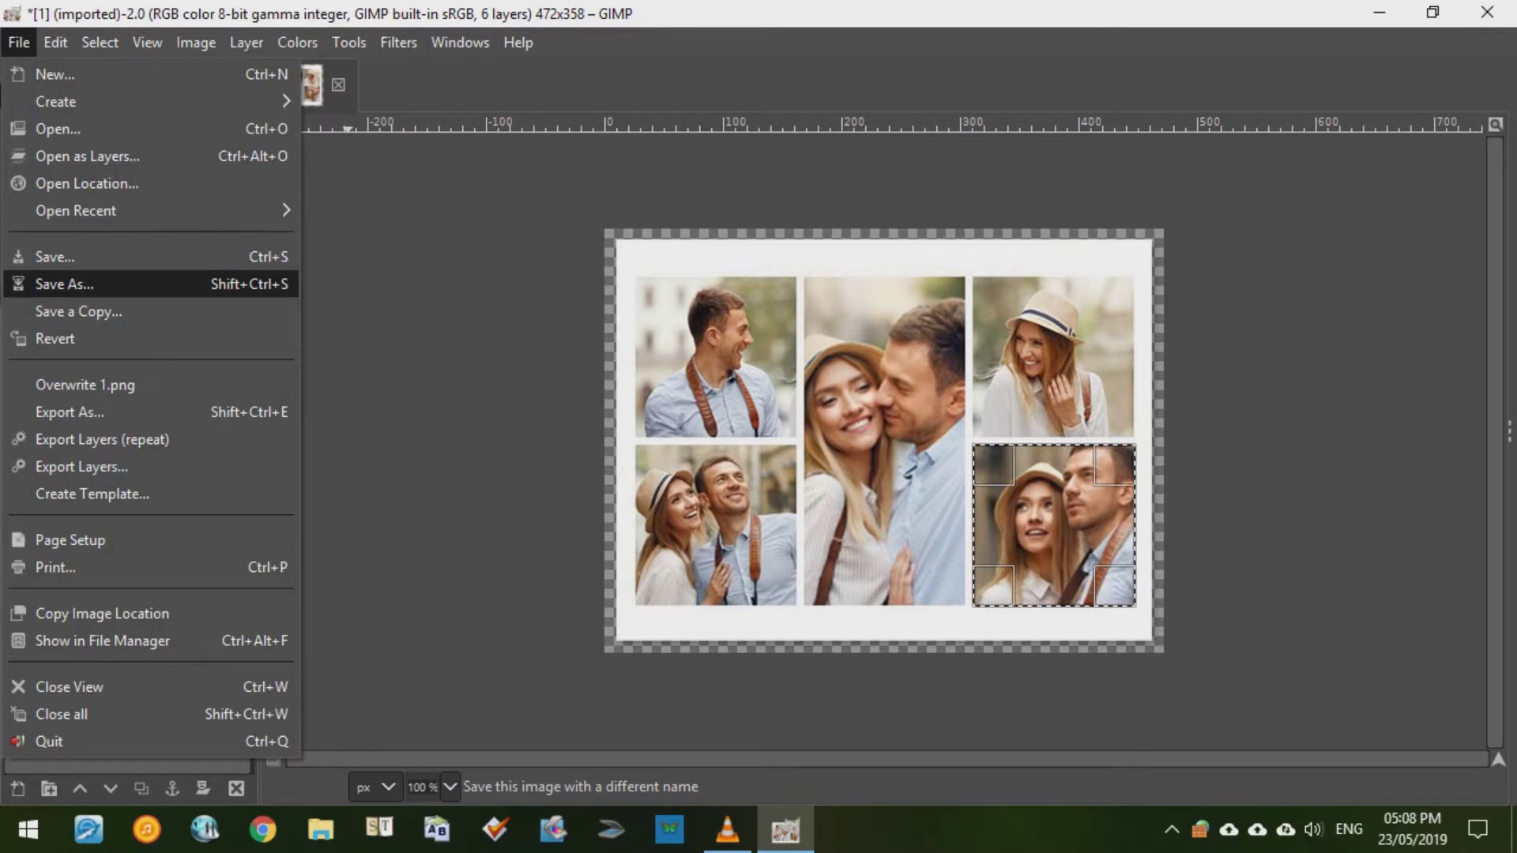
click(63, 284)
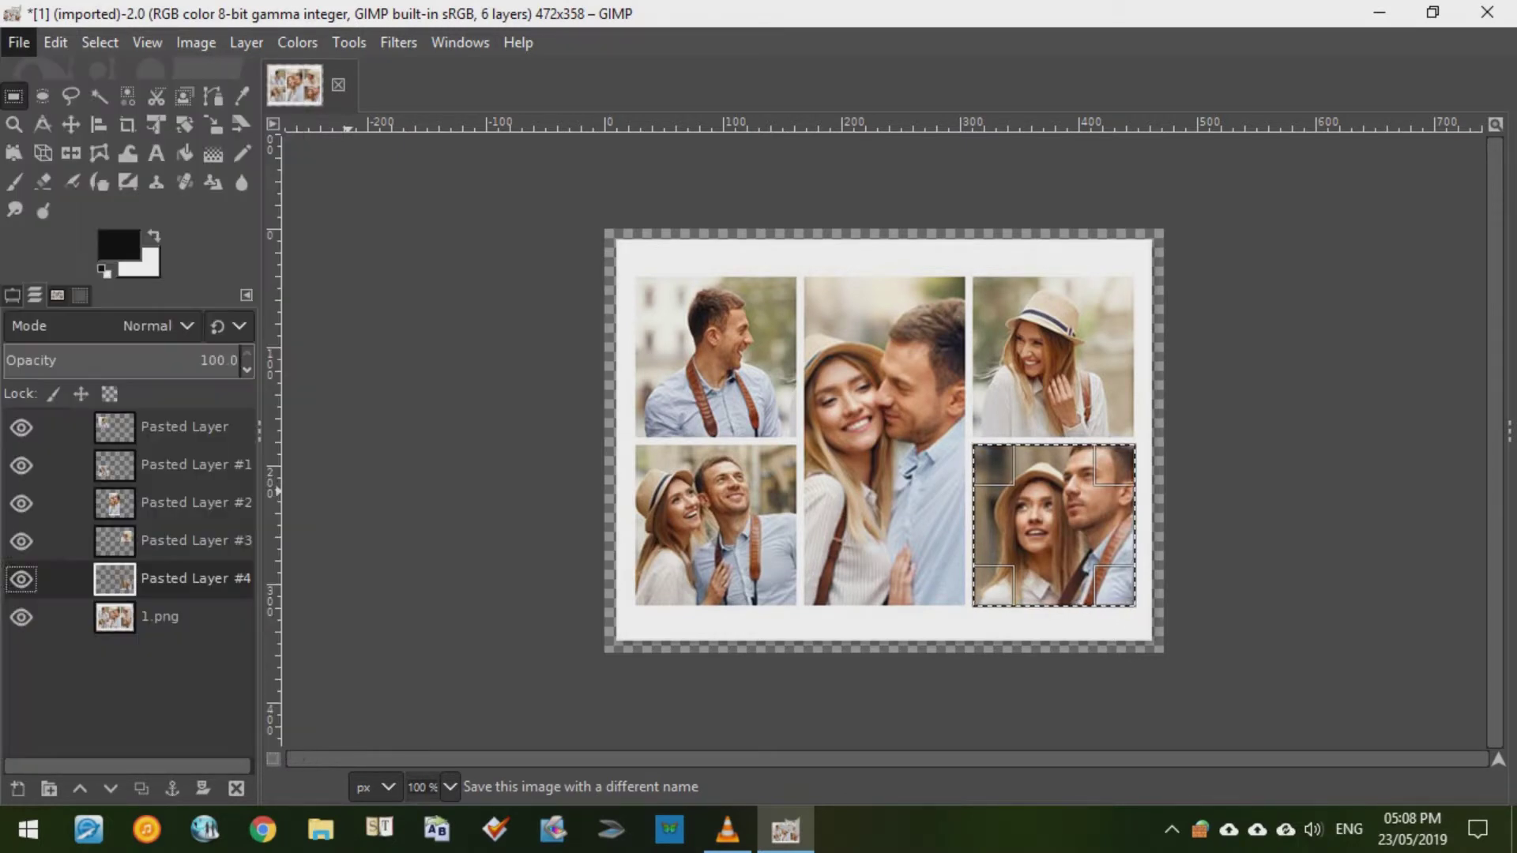
click(1395, 683)
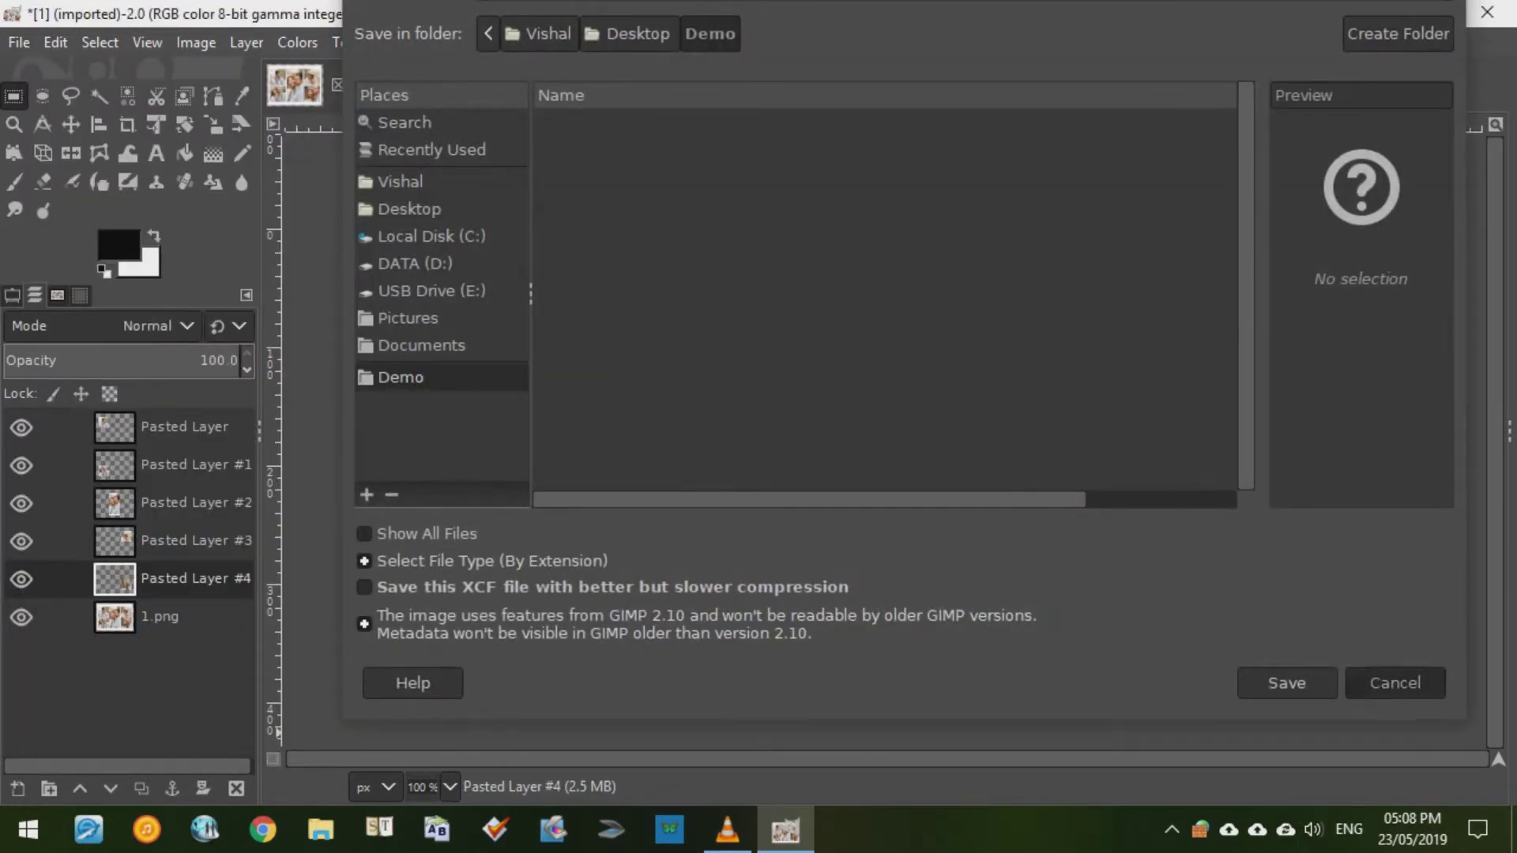
- Export all layers as separate PNG images to the Demo folder, renaming the new file where 1.png already exists
click(19, 42)
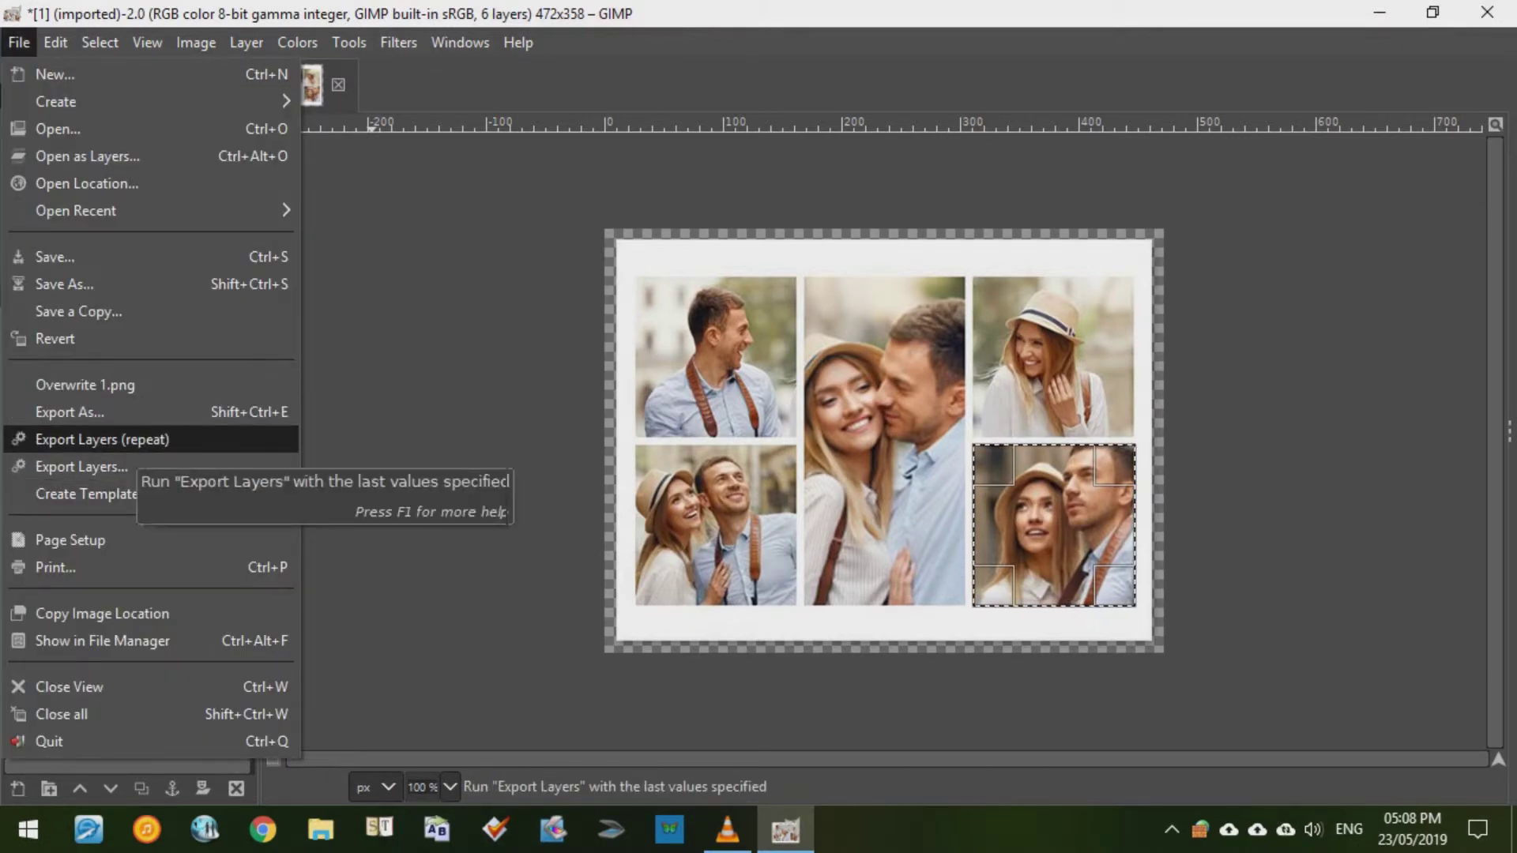
click(151, 467)
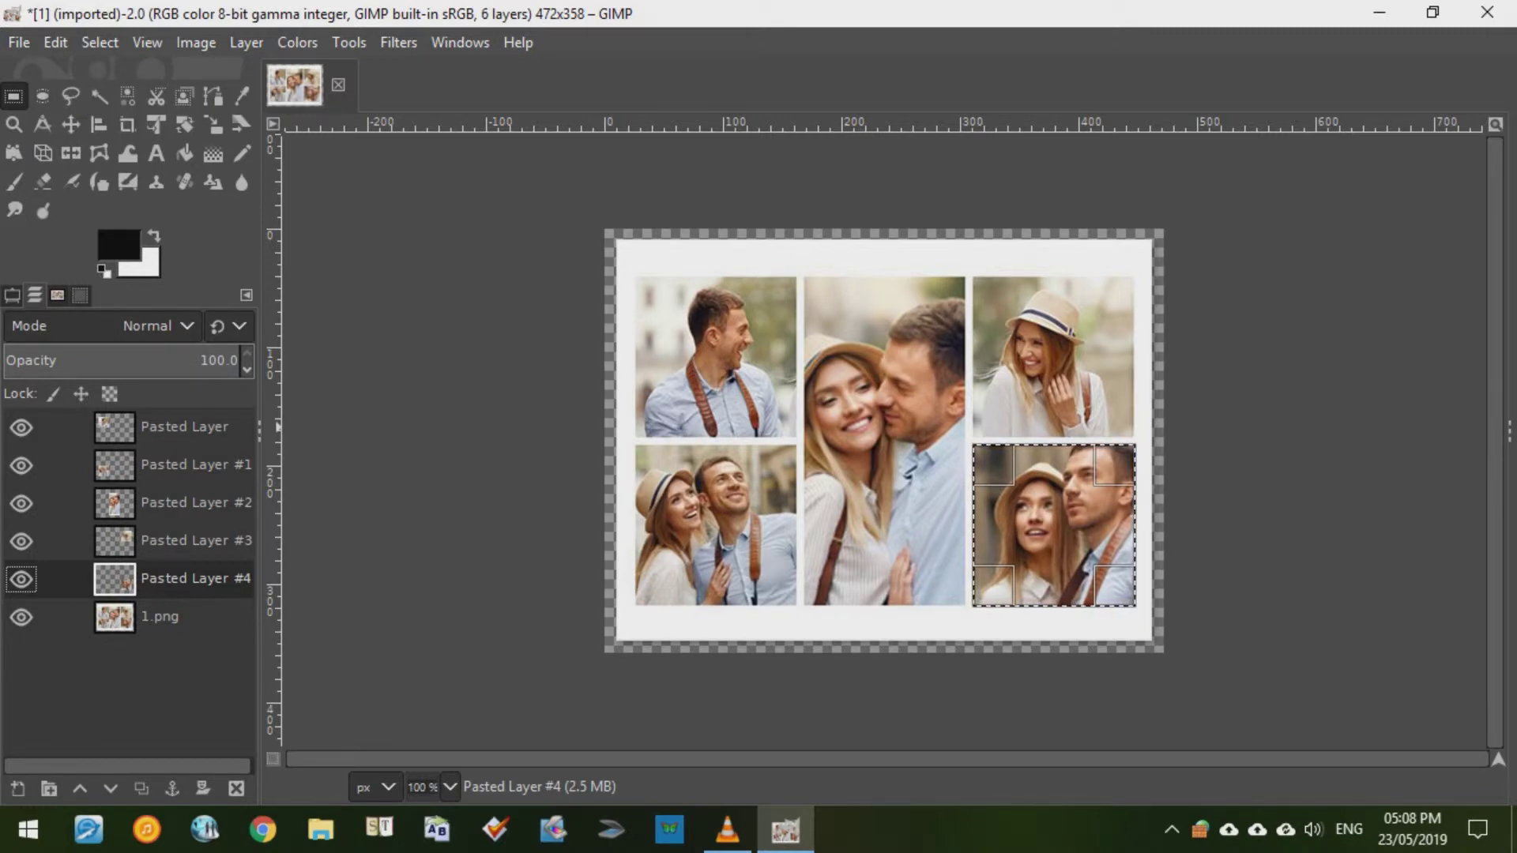
click(19, 42)
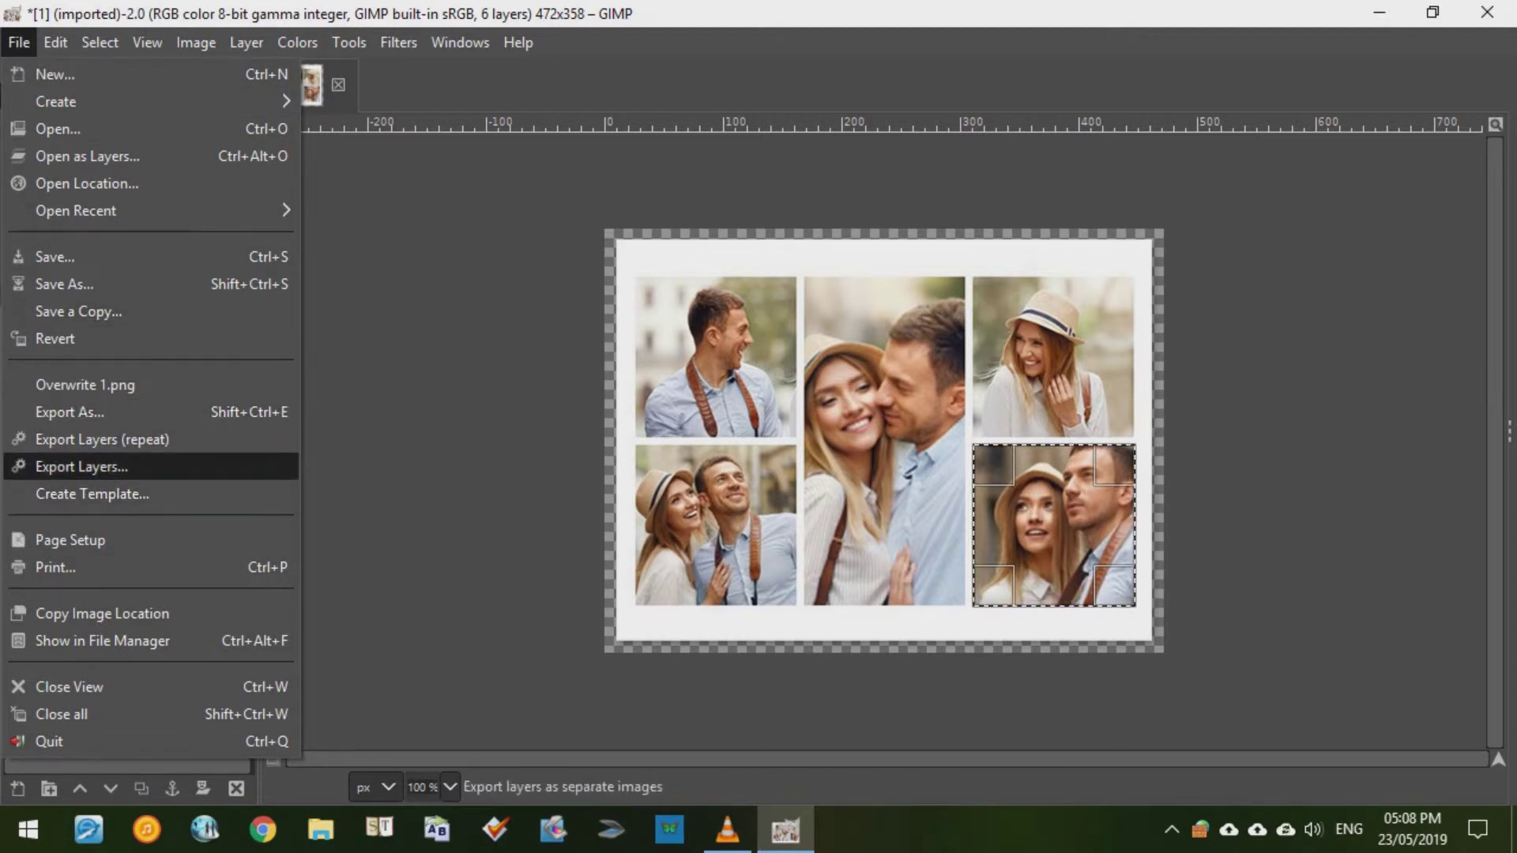
click(82, 467)
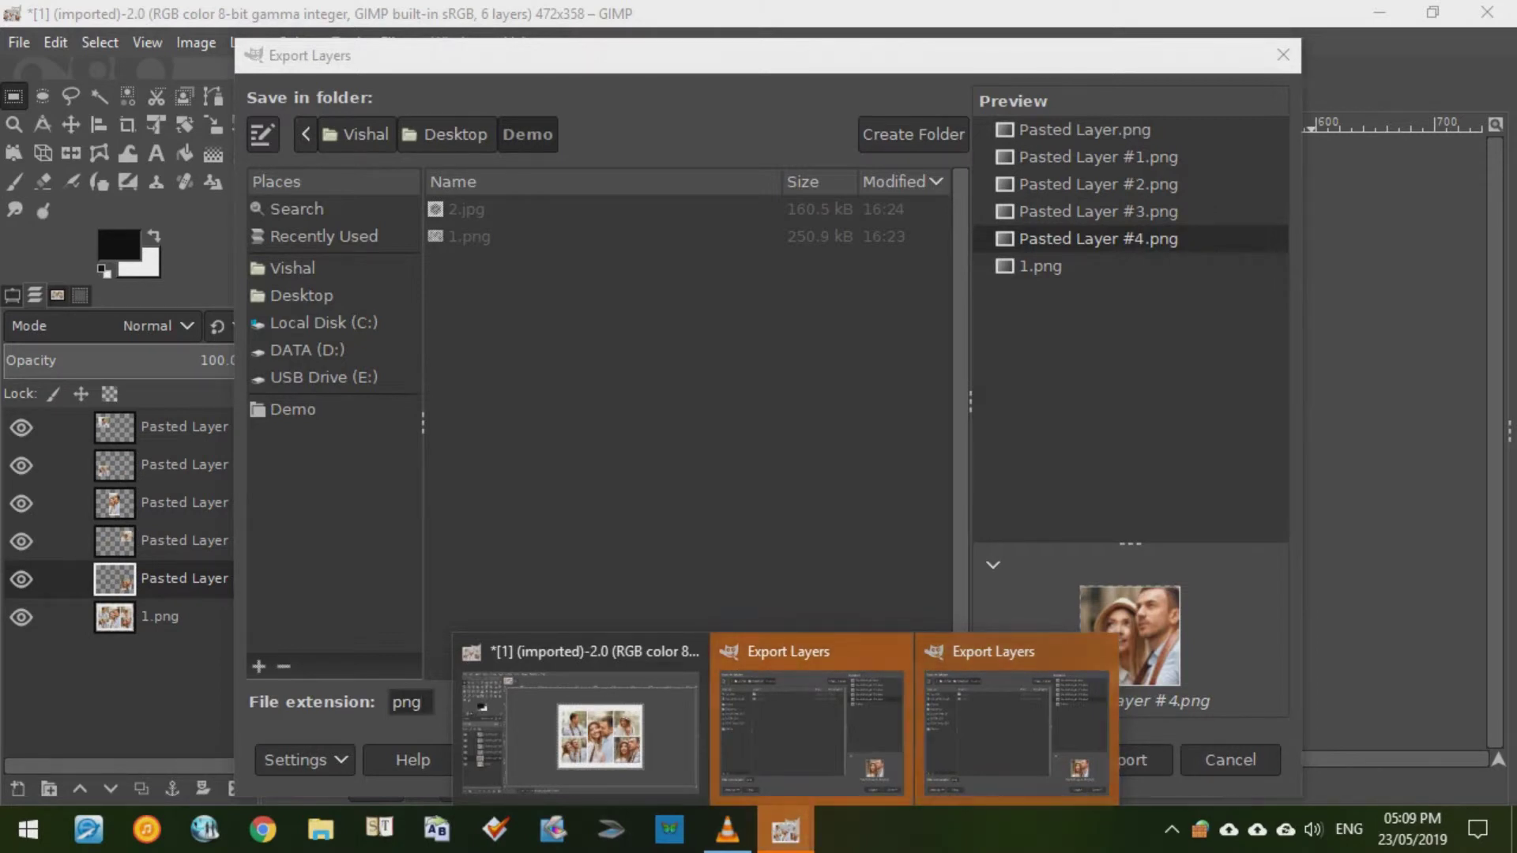
mouse_move(1027, 711)
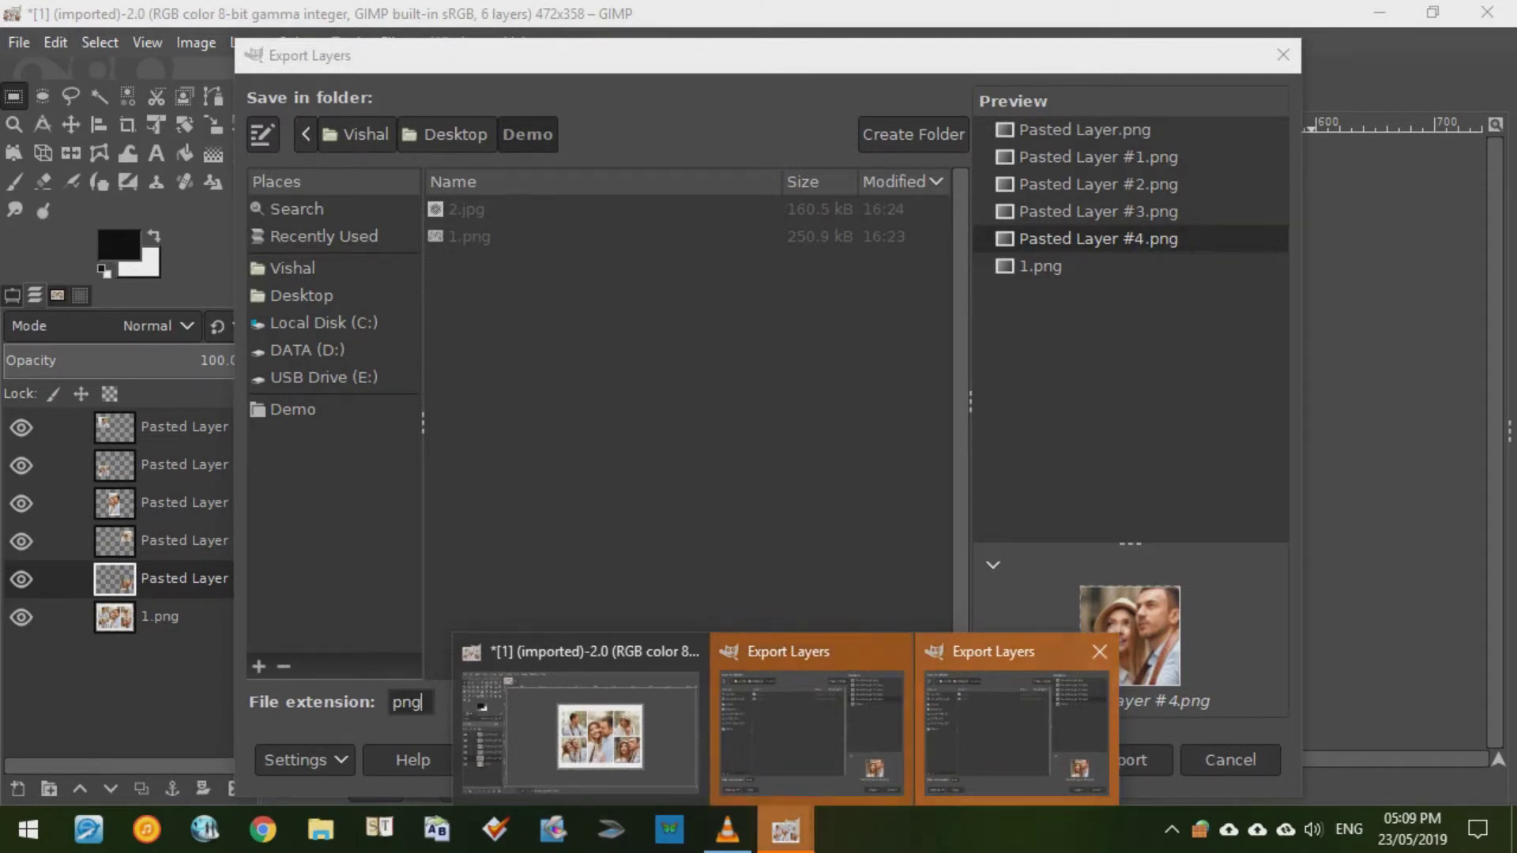
click(1099, 652)
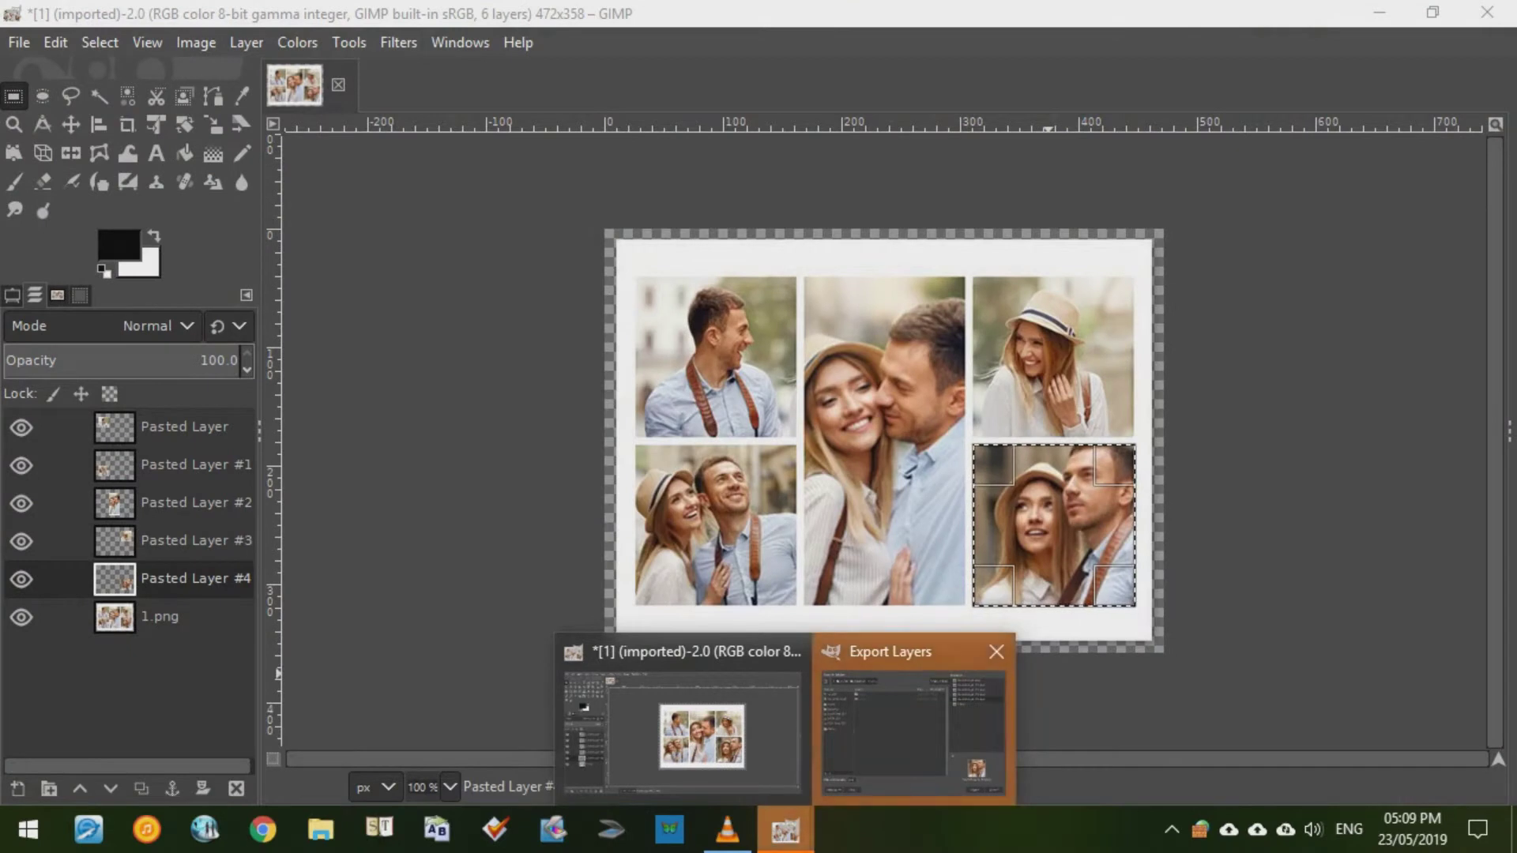
click(914, 723)
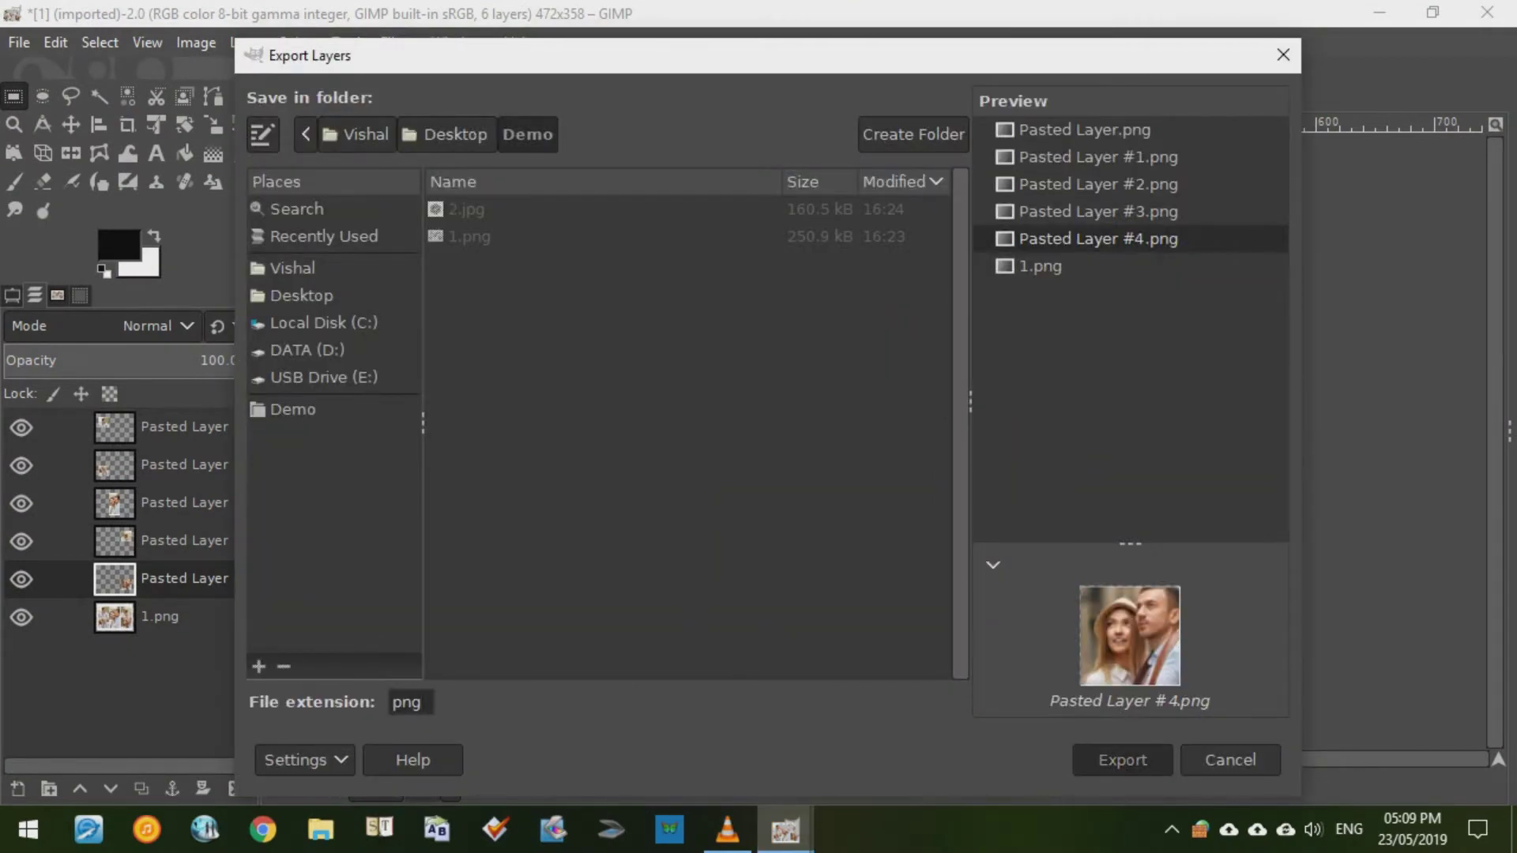
click(1123, 760)
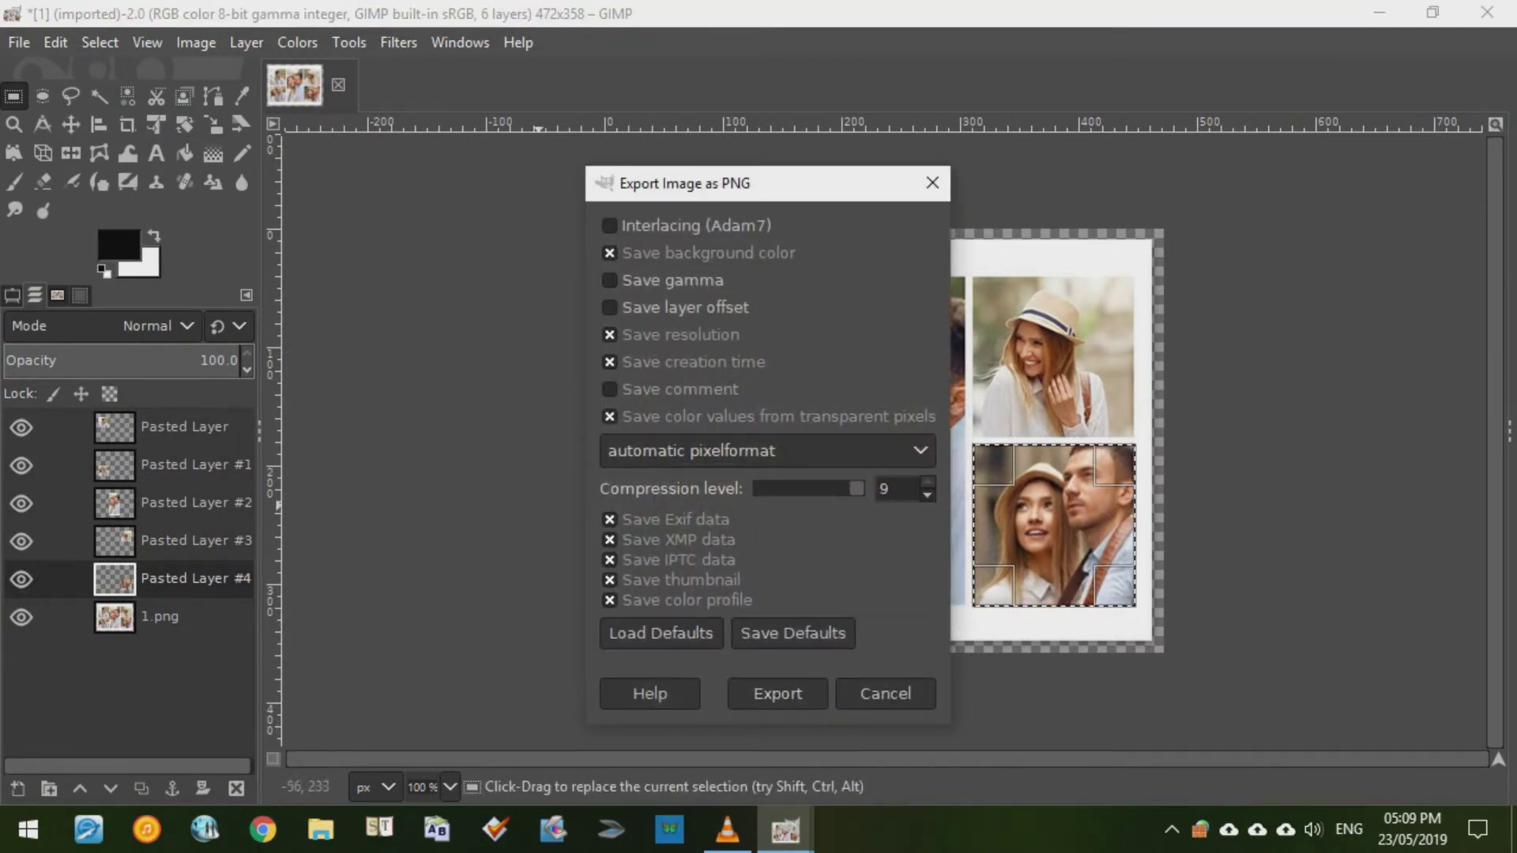
click(778, 693)
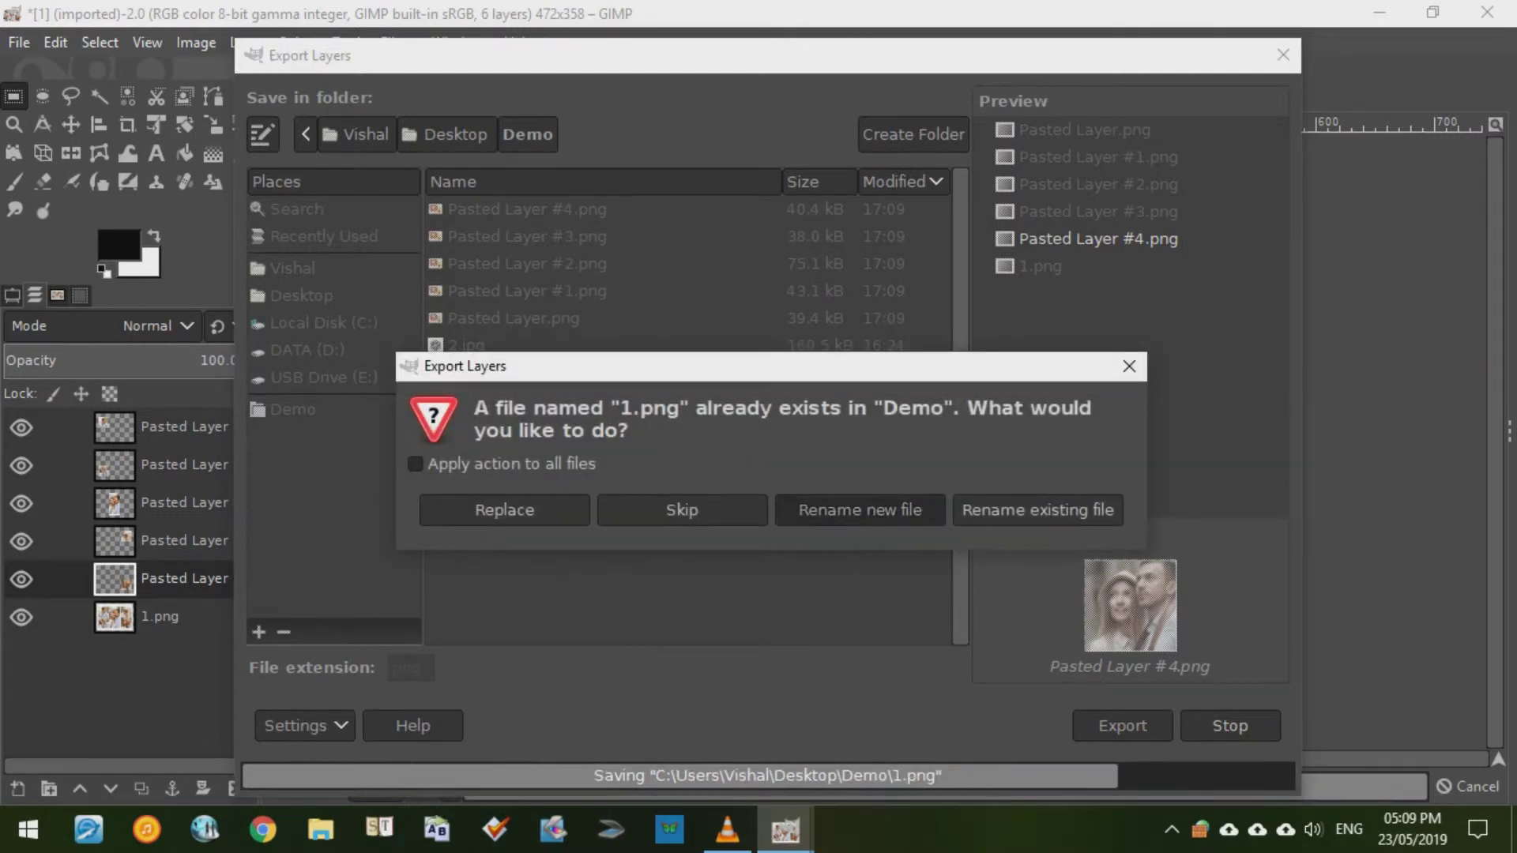
click(861, 510)
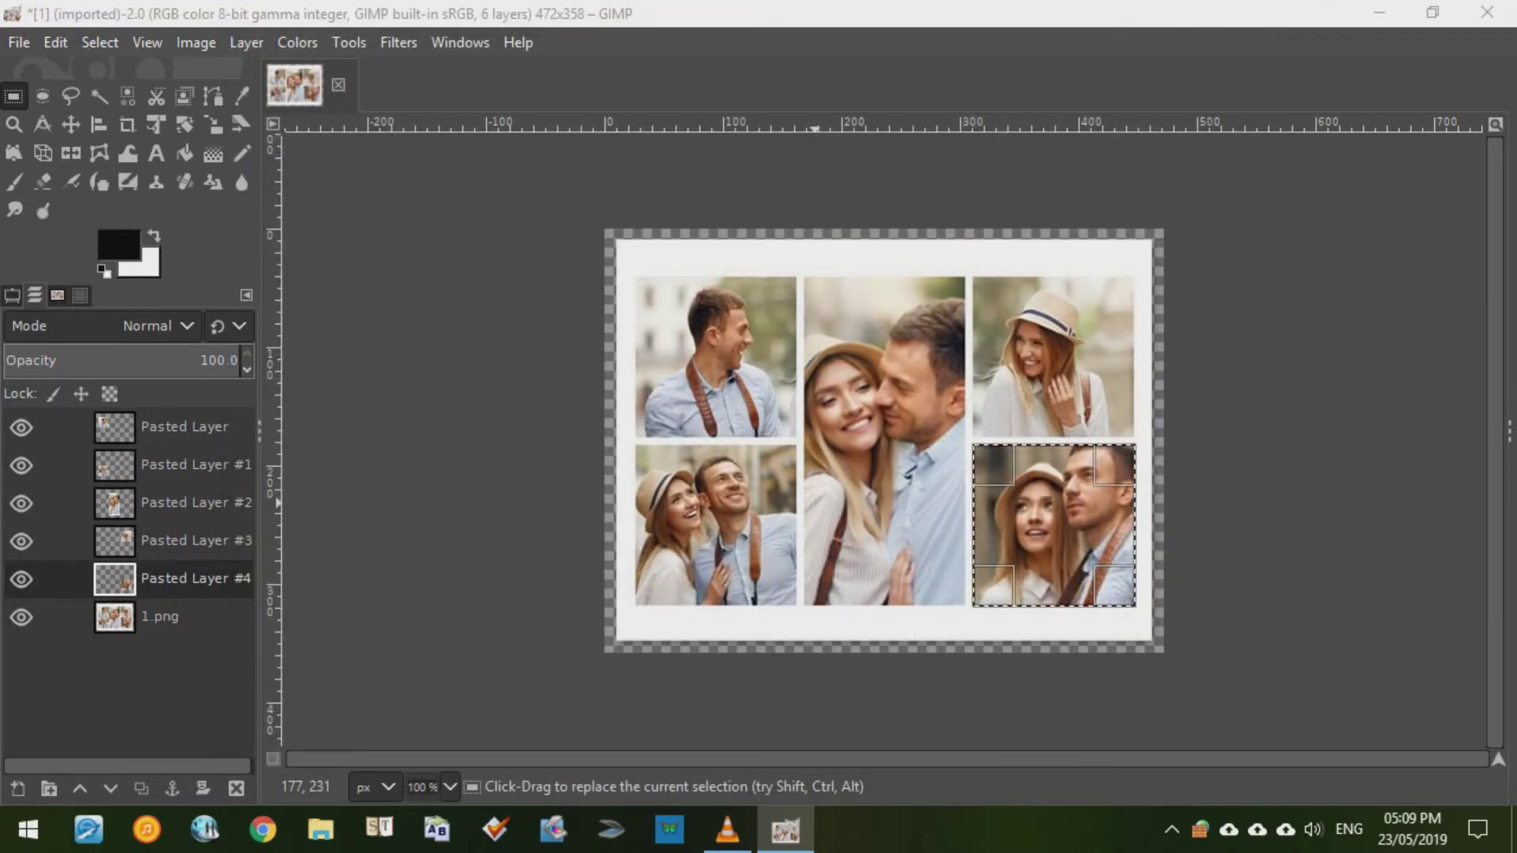
- Switch to File Explorer and open the Demo folder on the Desktop
key(alt+Tab)
key(alt+Tab)
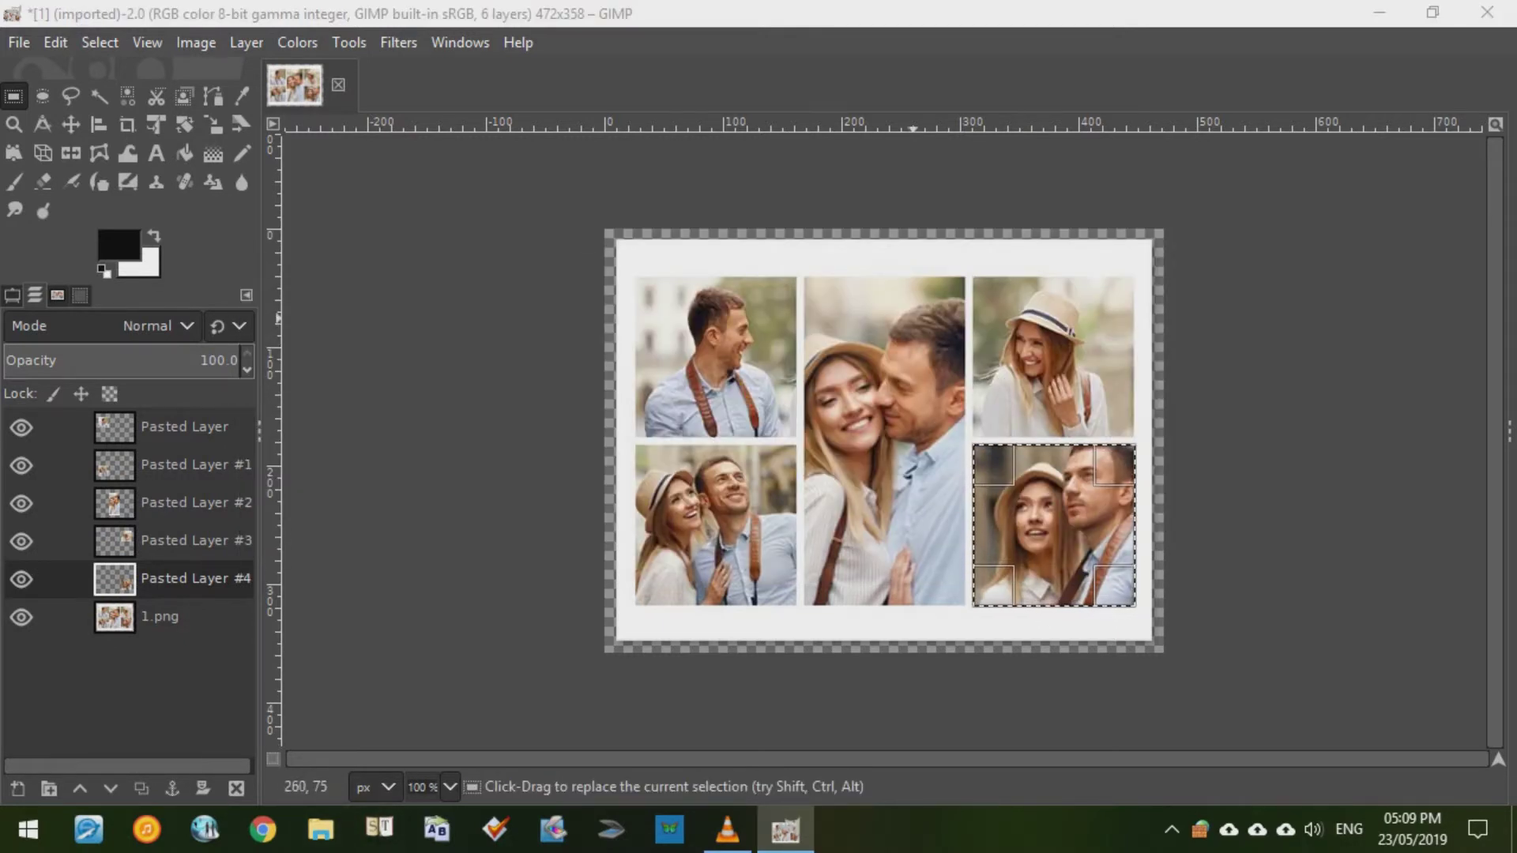
key(super+e)
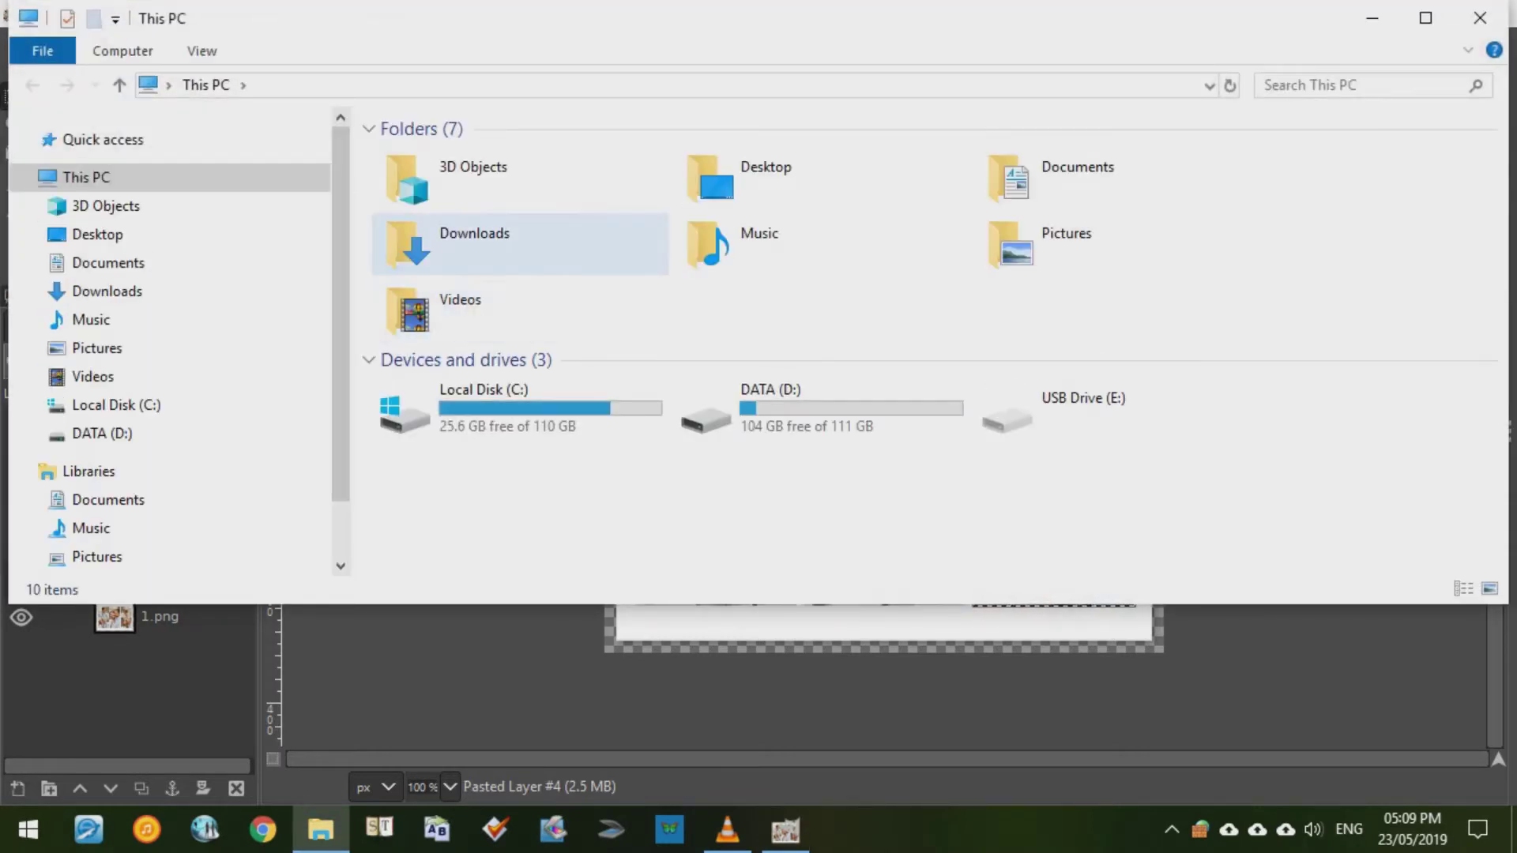
scroll(169, 443, down, 2)
scroll(170, 472, up, 2)
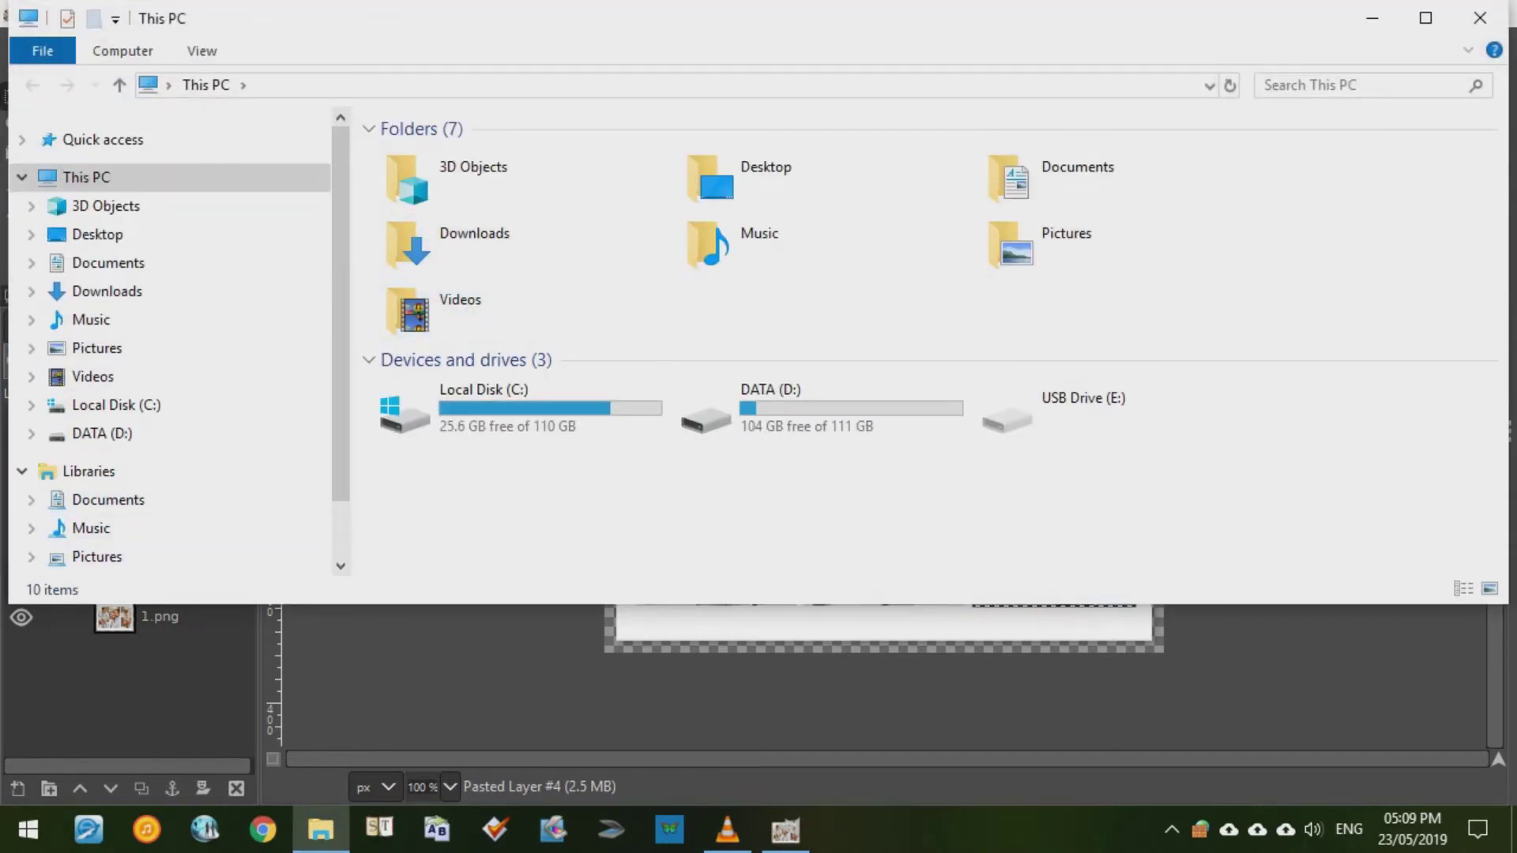
click(170, 234)
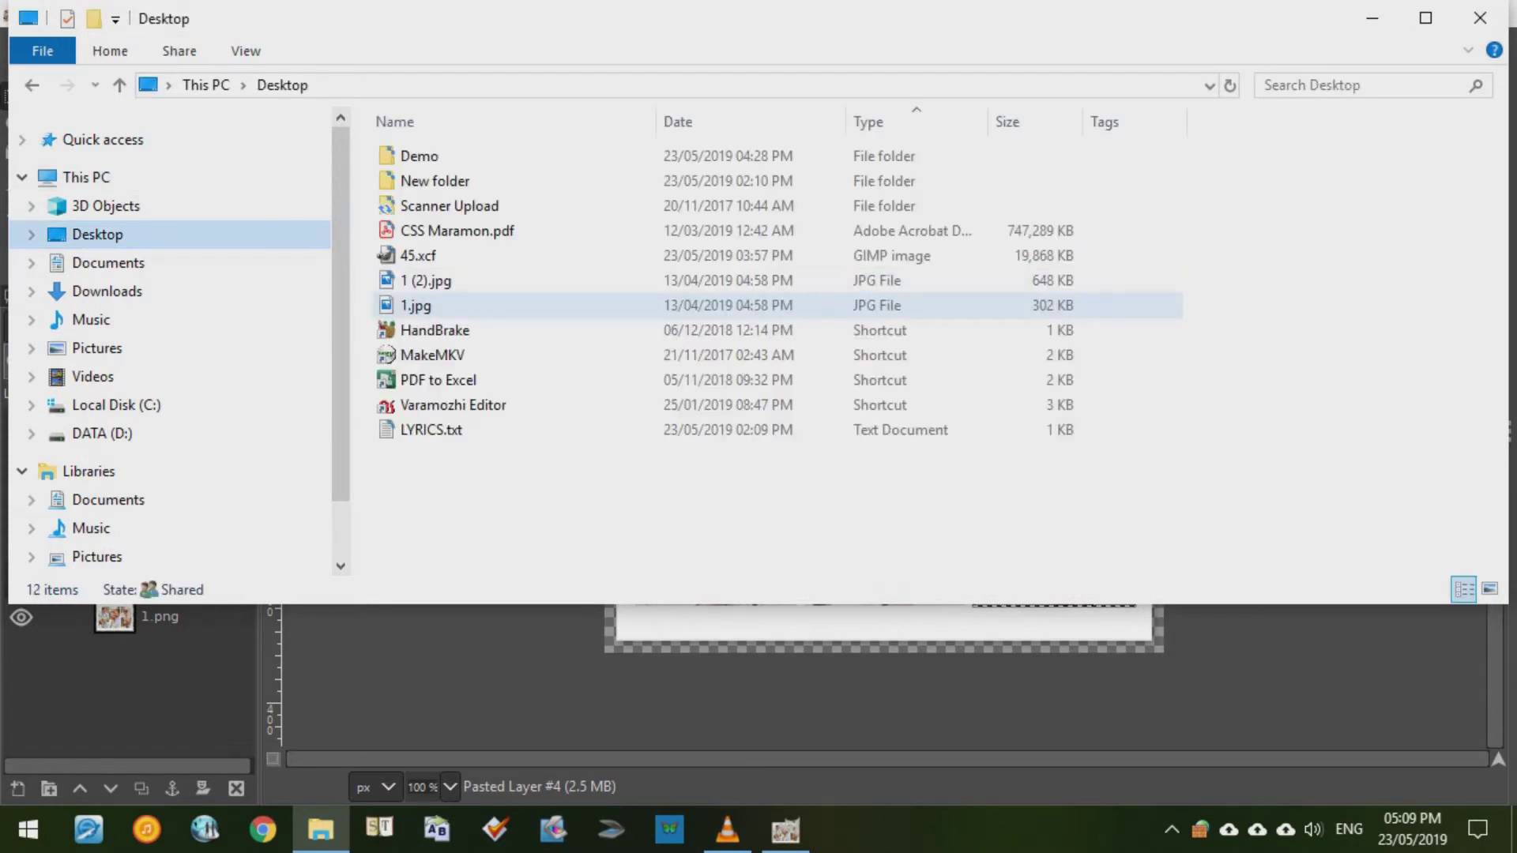
double_click(420, 157)
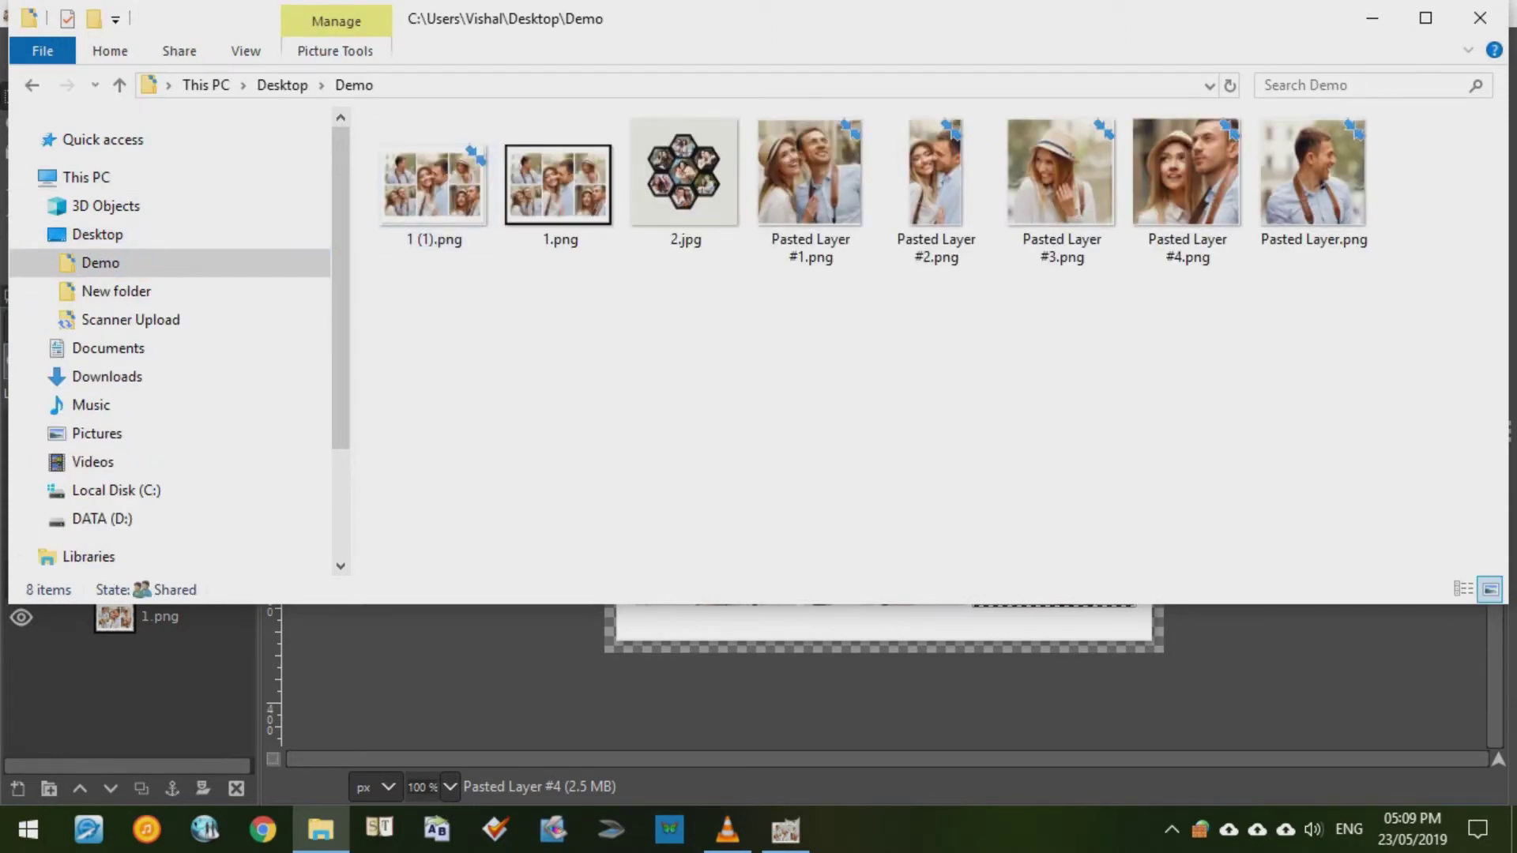
- Examine the exported Pasted Layer PNG files in the Demo folder, along with 2.jpg
drag(788, 299, 1506, 136)
click(1313, 178)
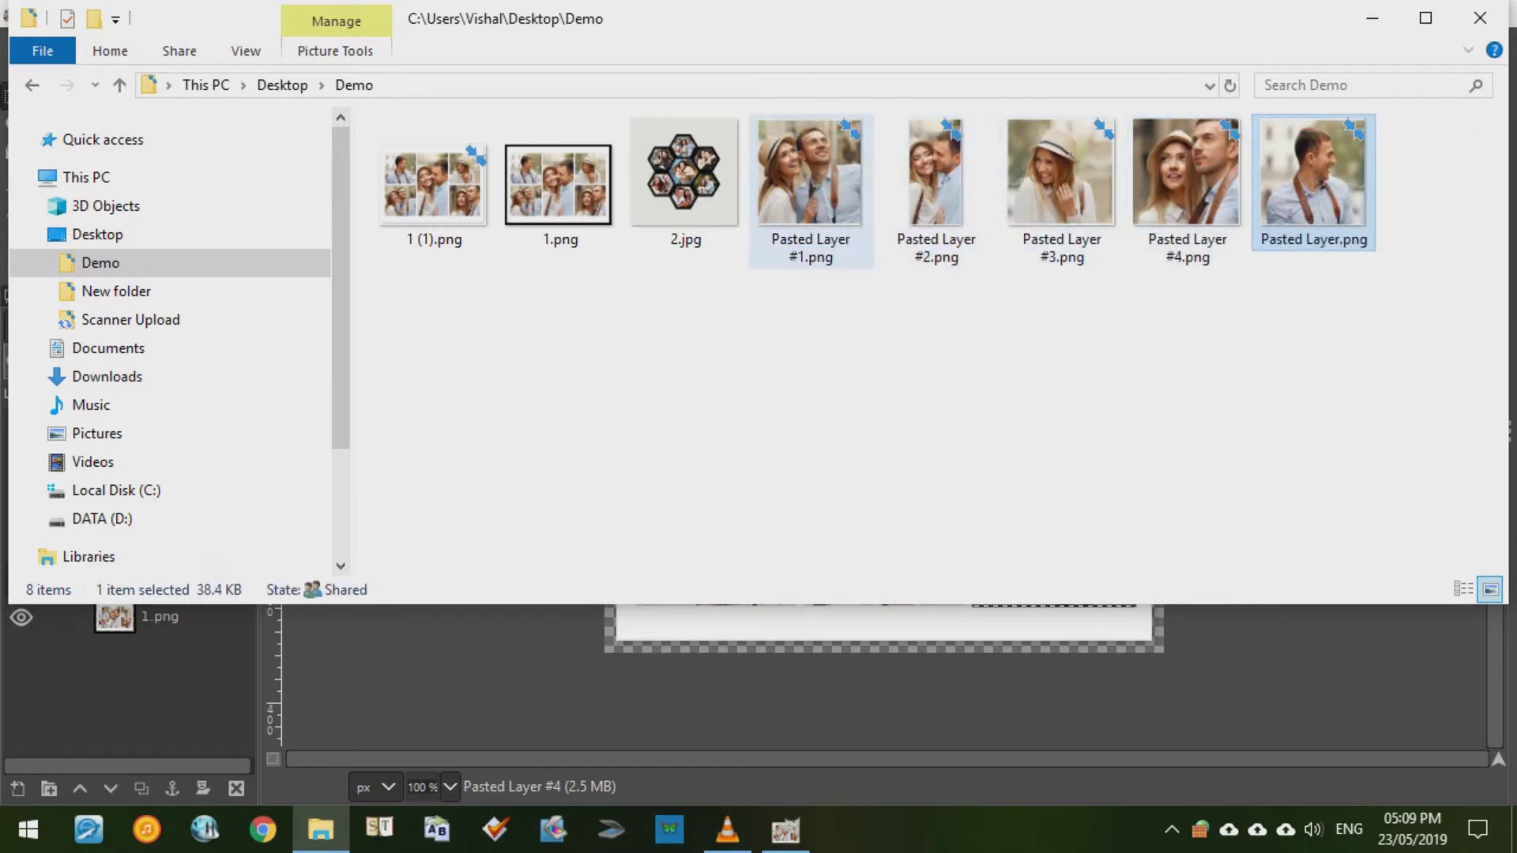
click(810, 178)
click(1062, 177)
click(937, 178)
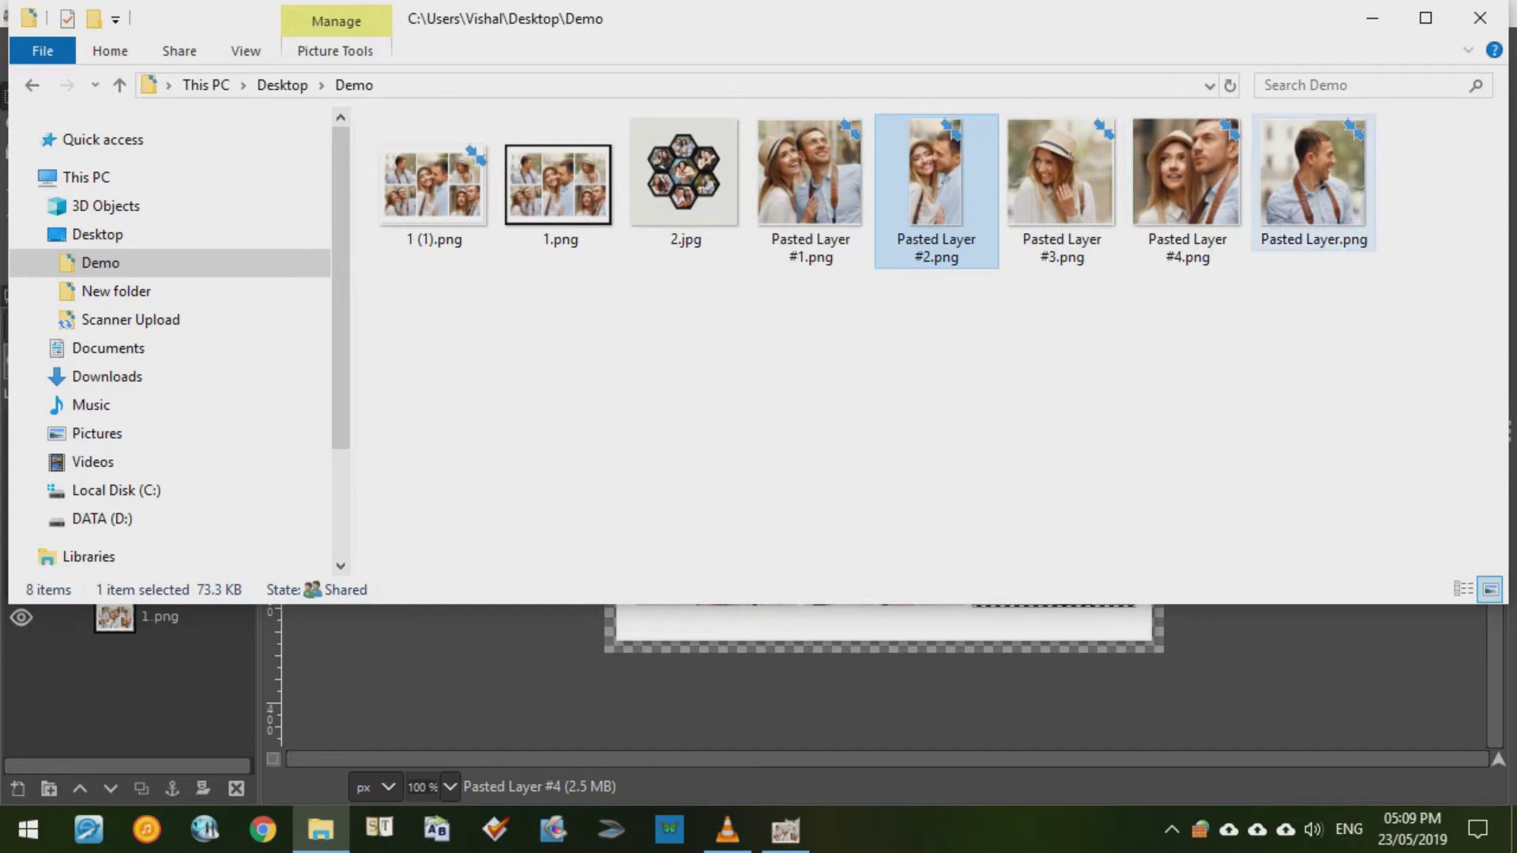
click(1314, 177)
click(685, 178)
- Switch back to GIMP and open the hexagonal collage 2.jpg from the Demo folder
key(alt+Tab)
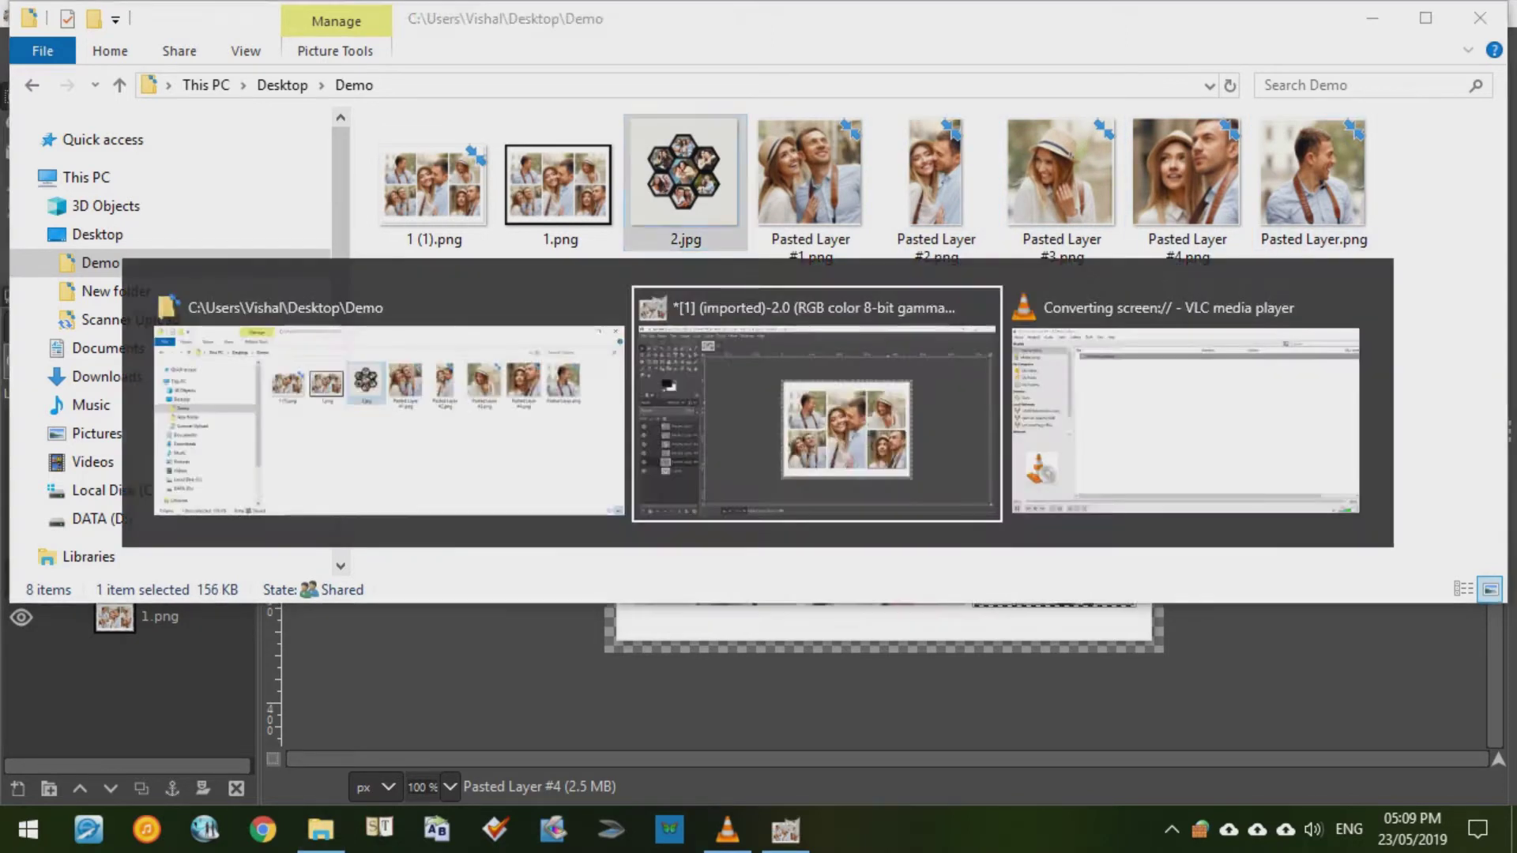
click(19, 42)
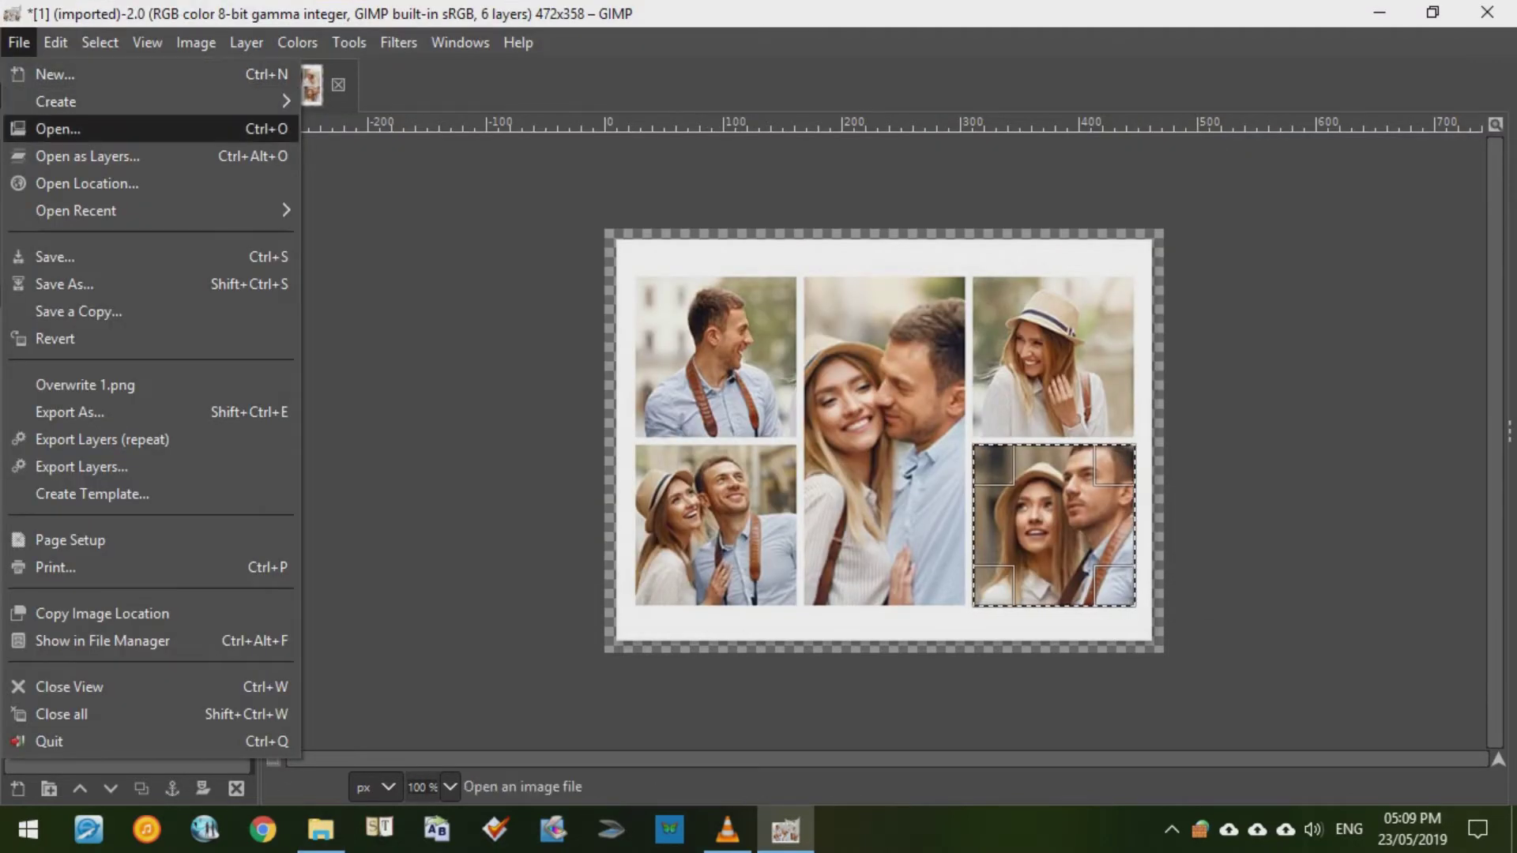
click(58, 128)
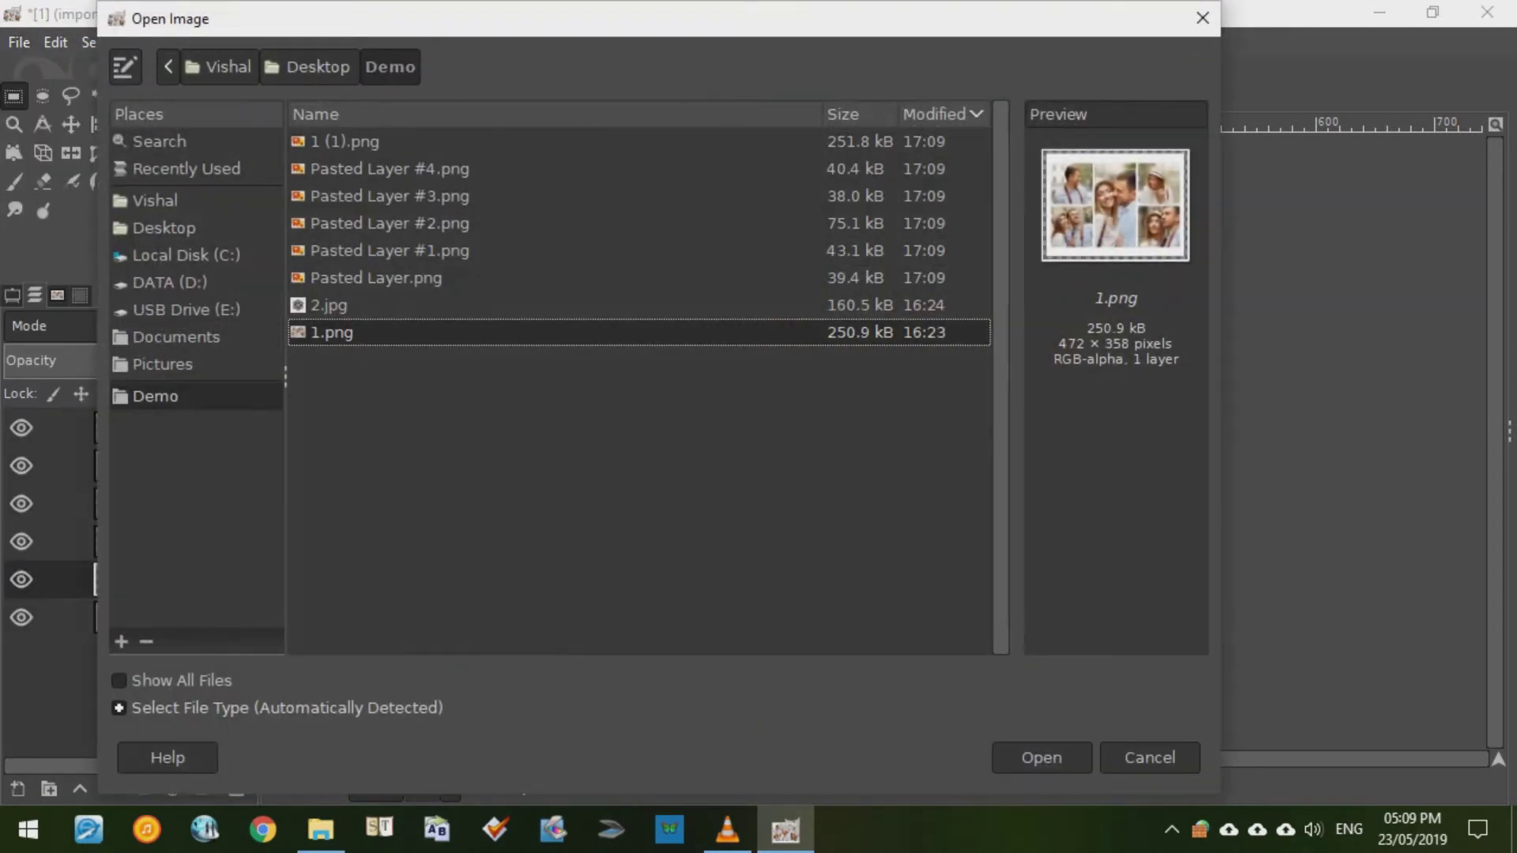
double_click(328, 306)
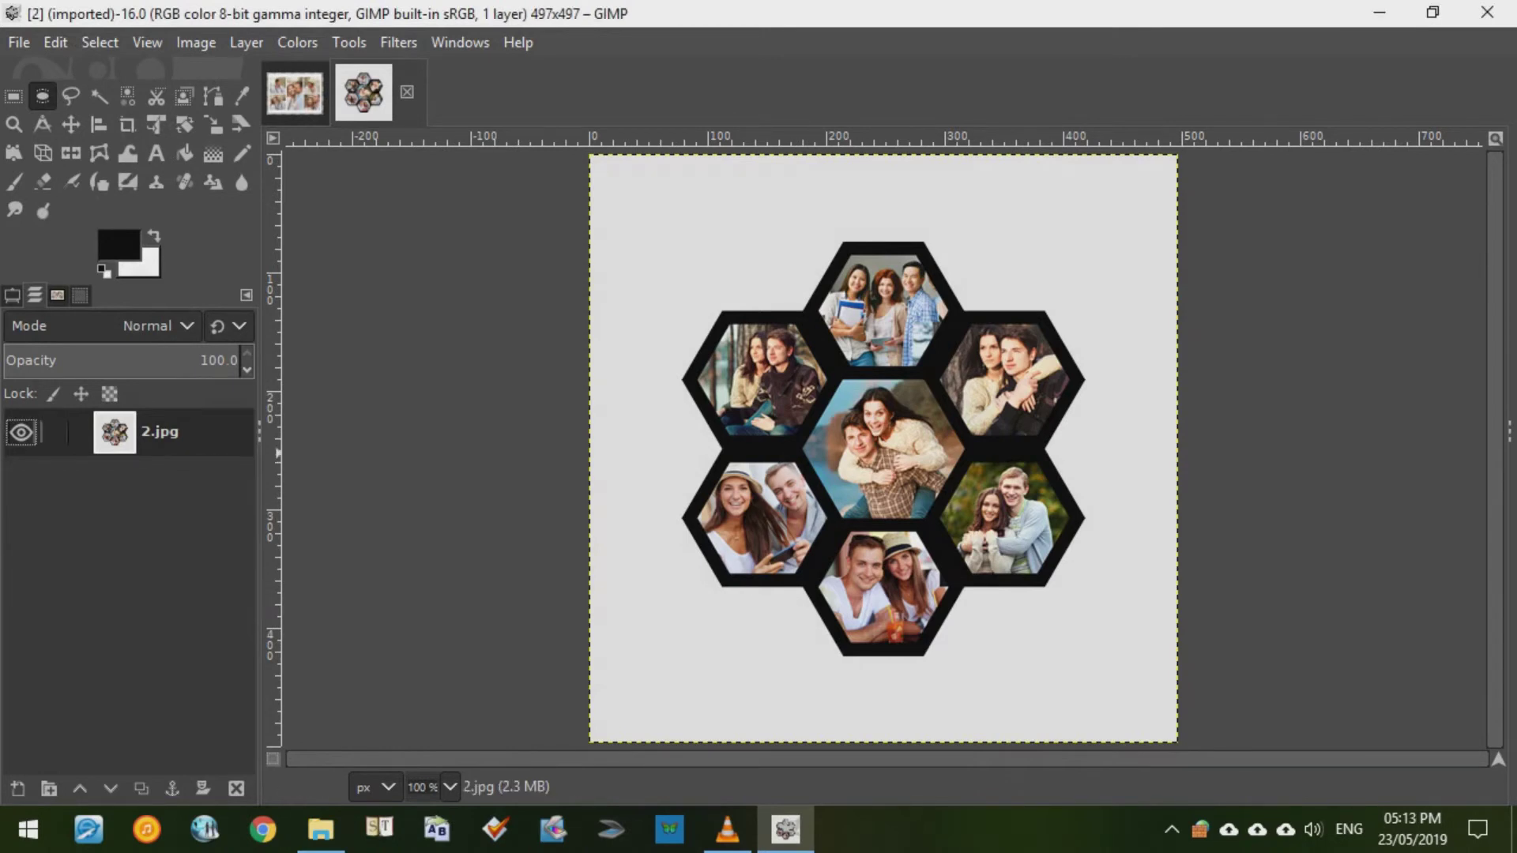
- Try to outline the central hexagonal photo of 2.jpg with the Free Select tool
click(72, 96)
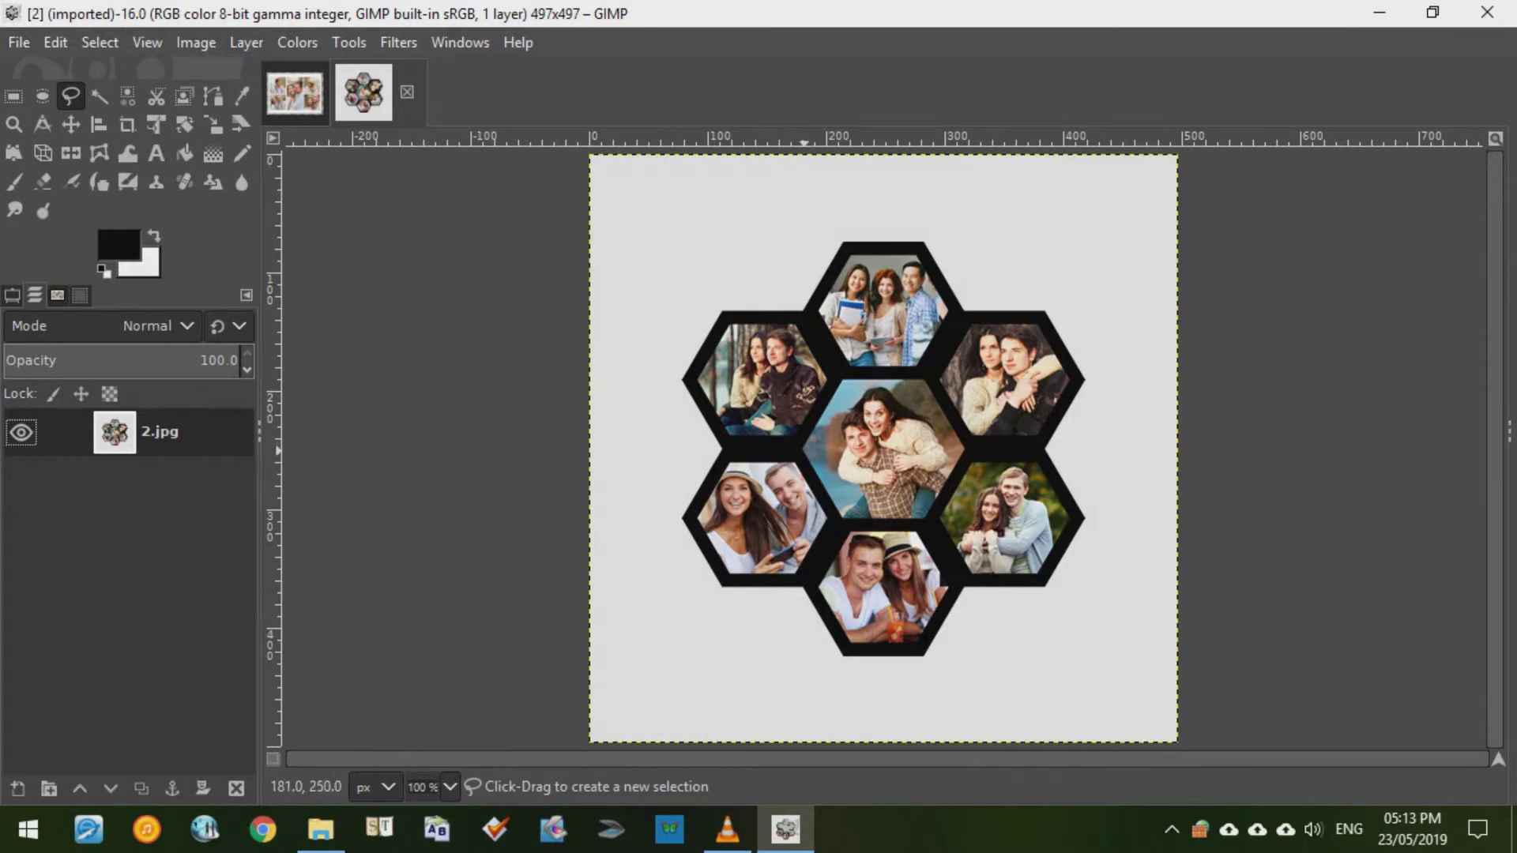
click(806, 449)
click(842, 380)
click(926, 381)
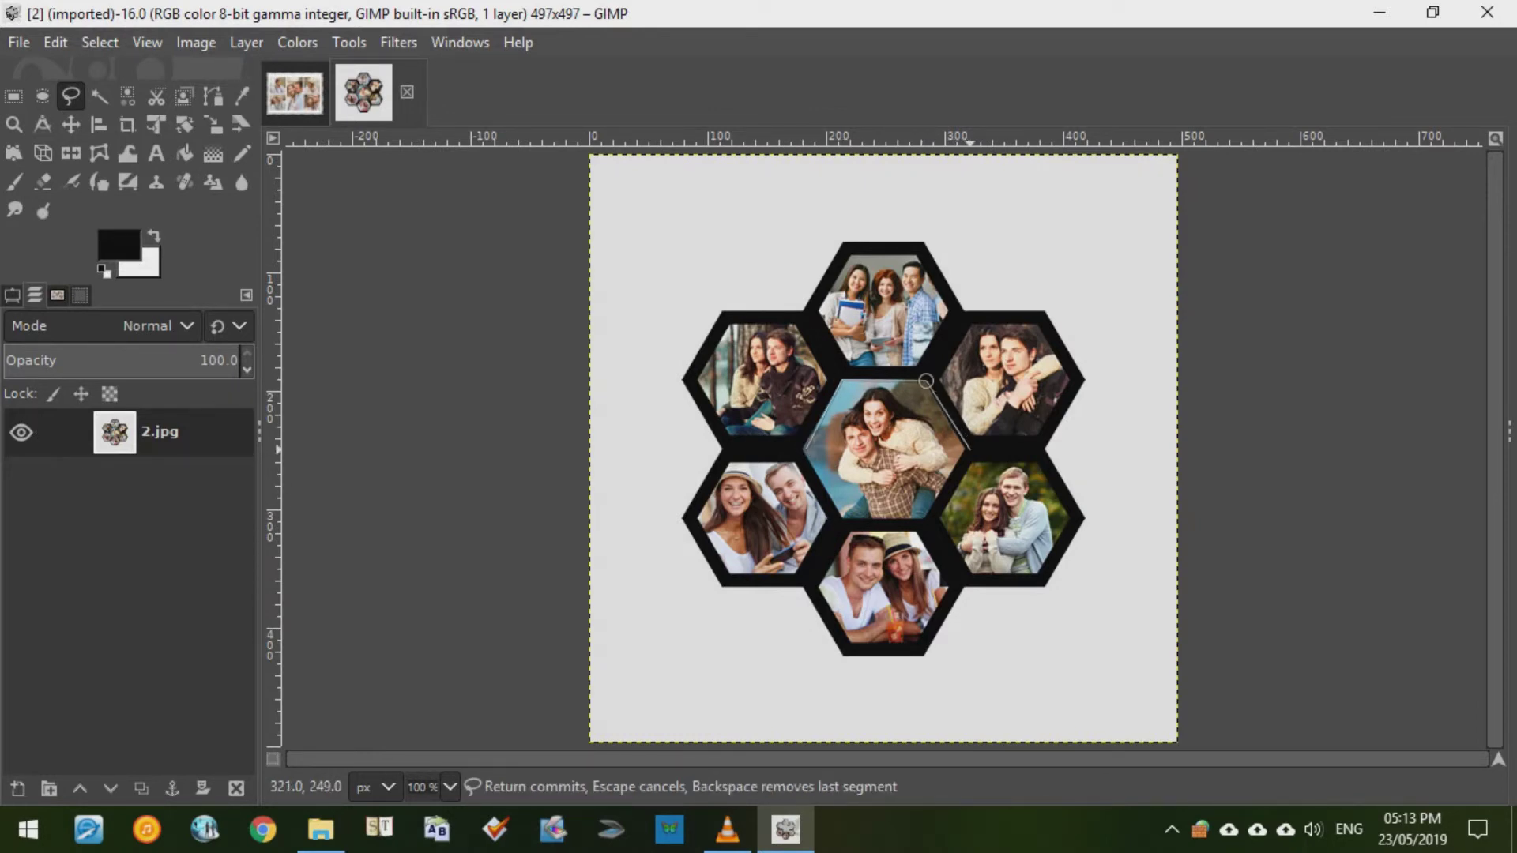
click(966, 449)
click(926, 518)
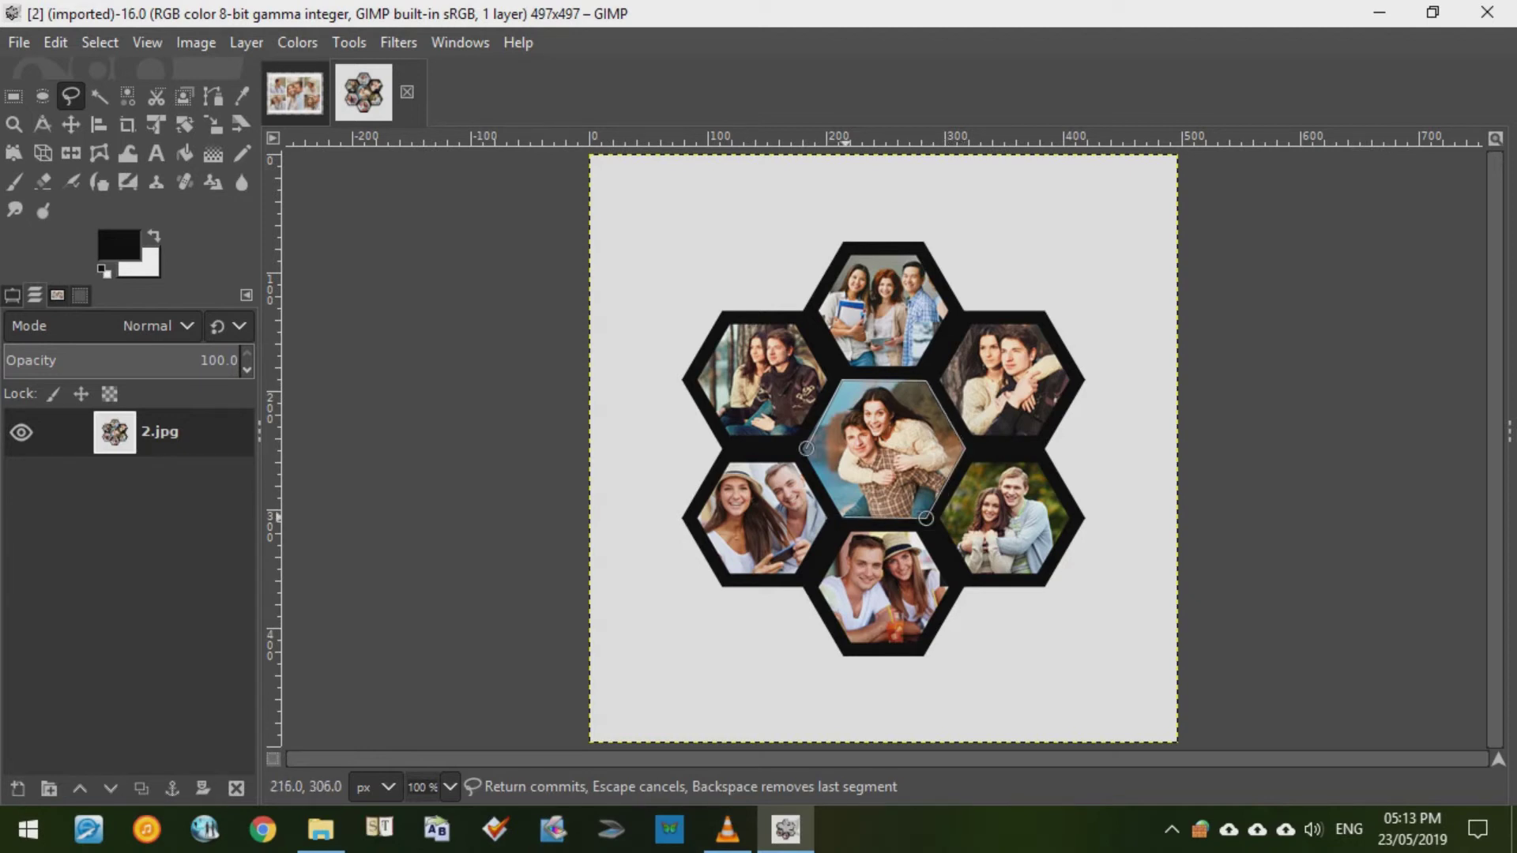
click(843, 518)
click(806, 448)
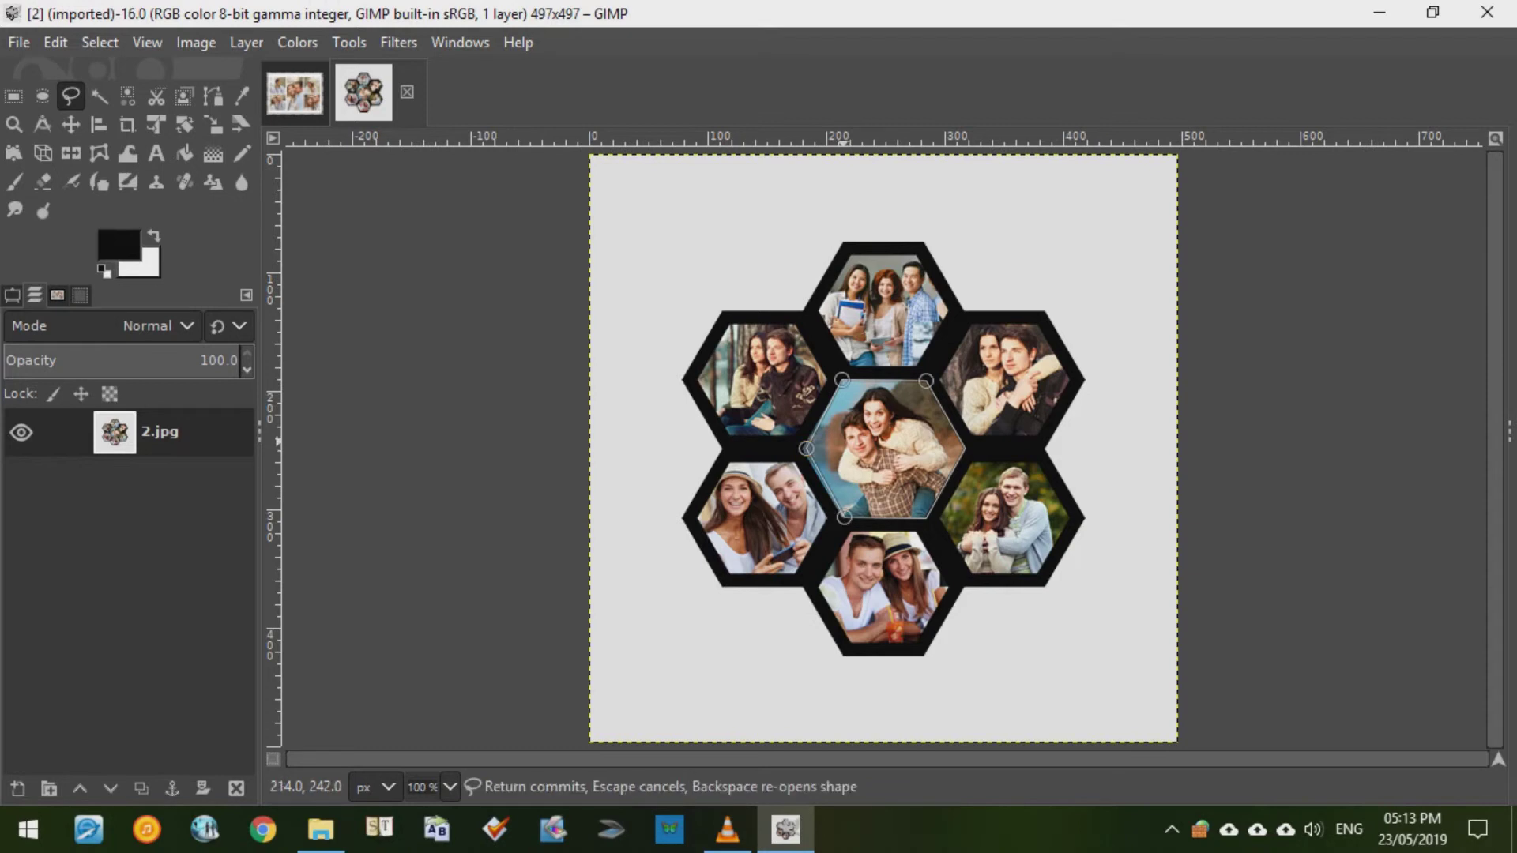
key(Return)
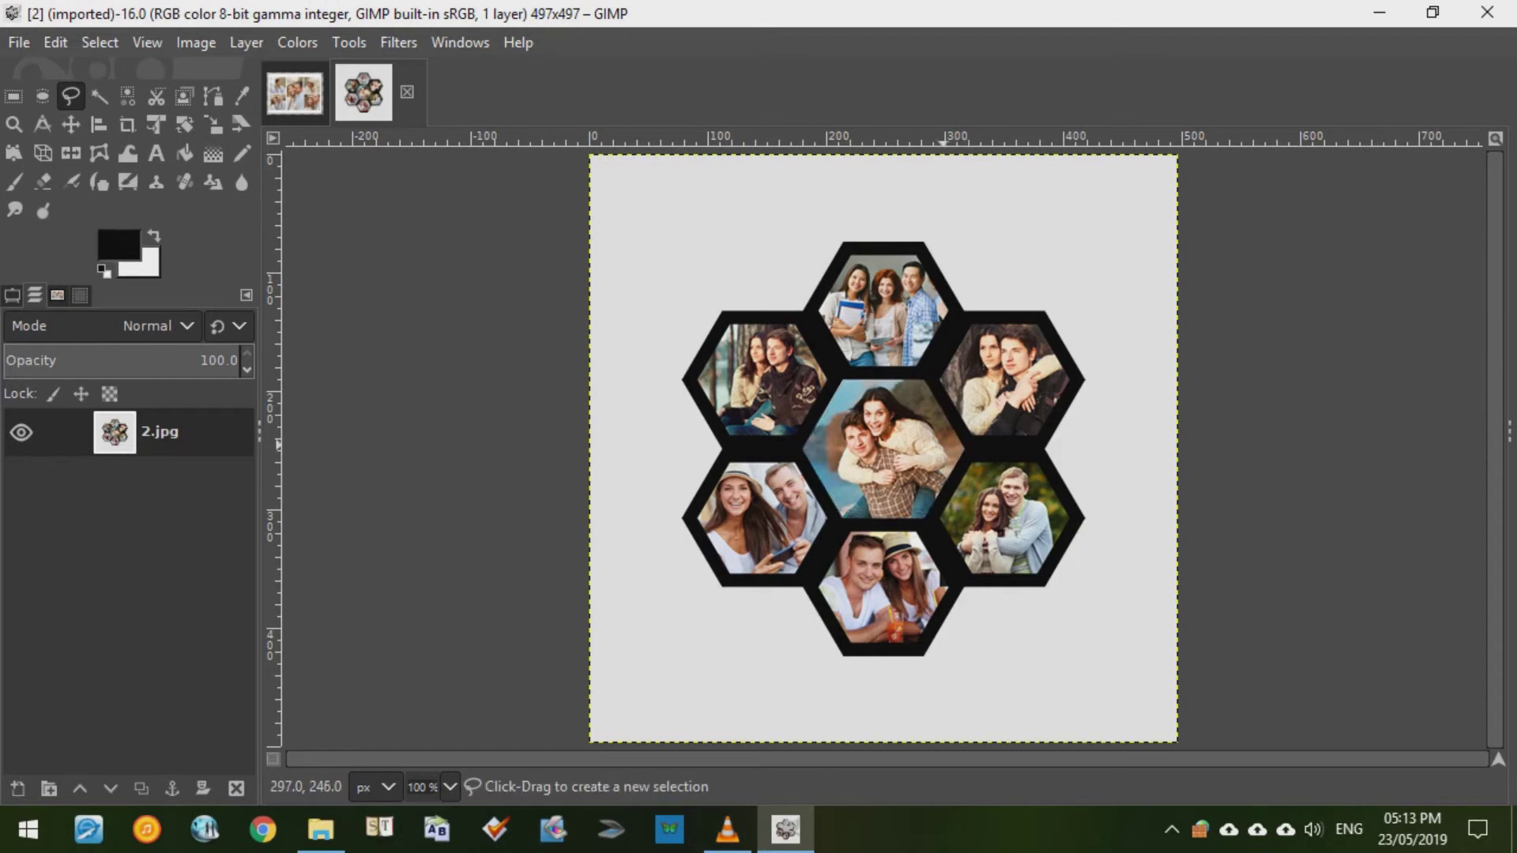
- Select the central hexagonal photo by tracing its six corners with Free Select and committing the closed outline
click(805, 448)
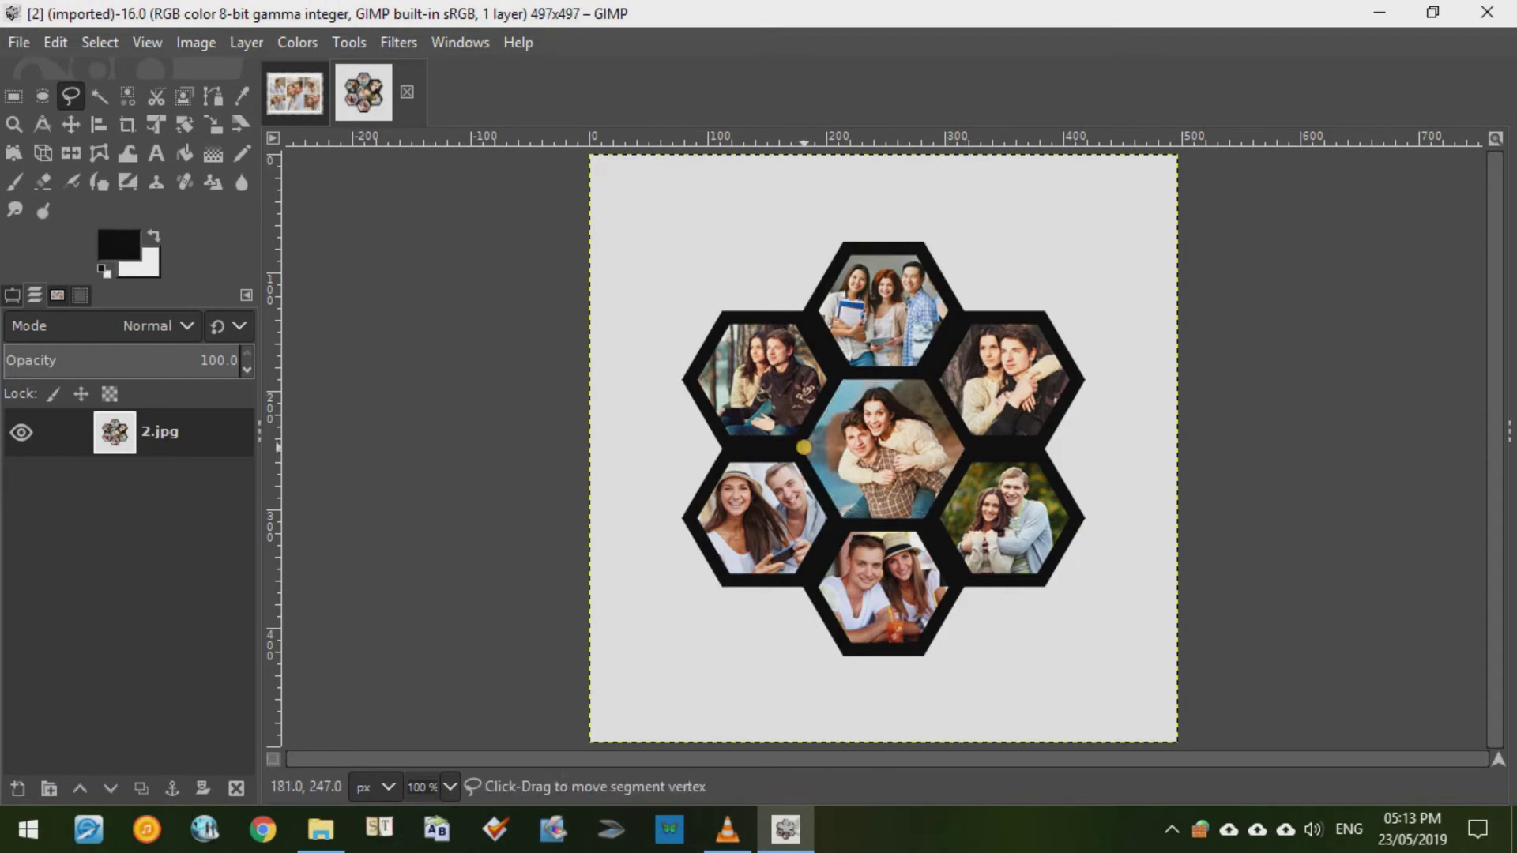
click(843, 380)
click(922, 381)
click(965, 449)
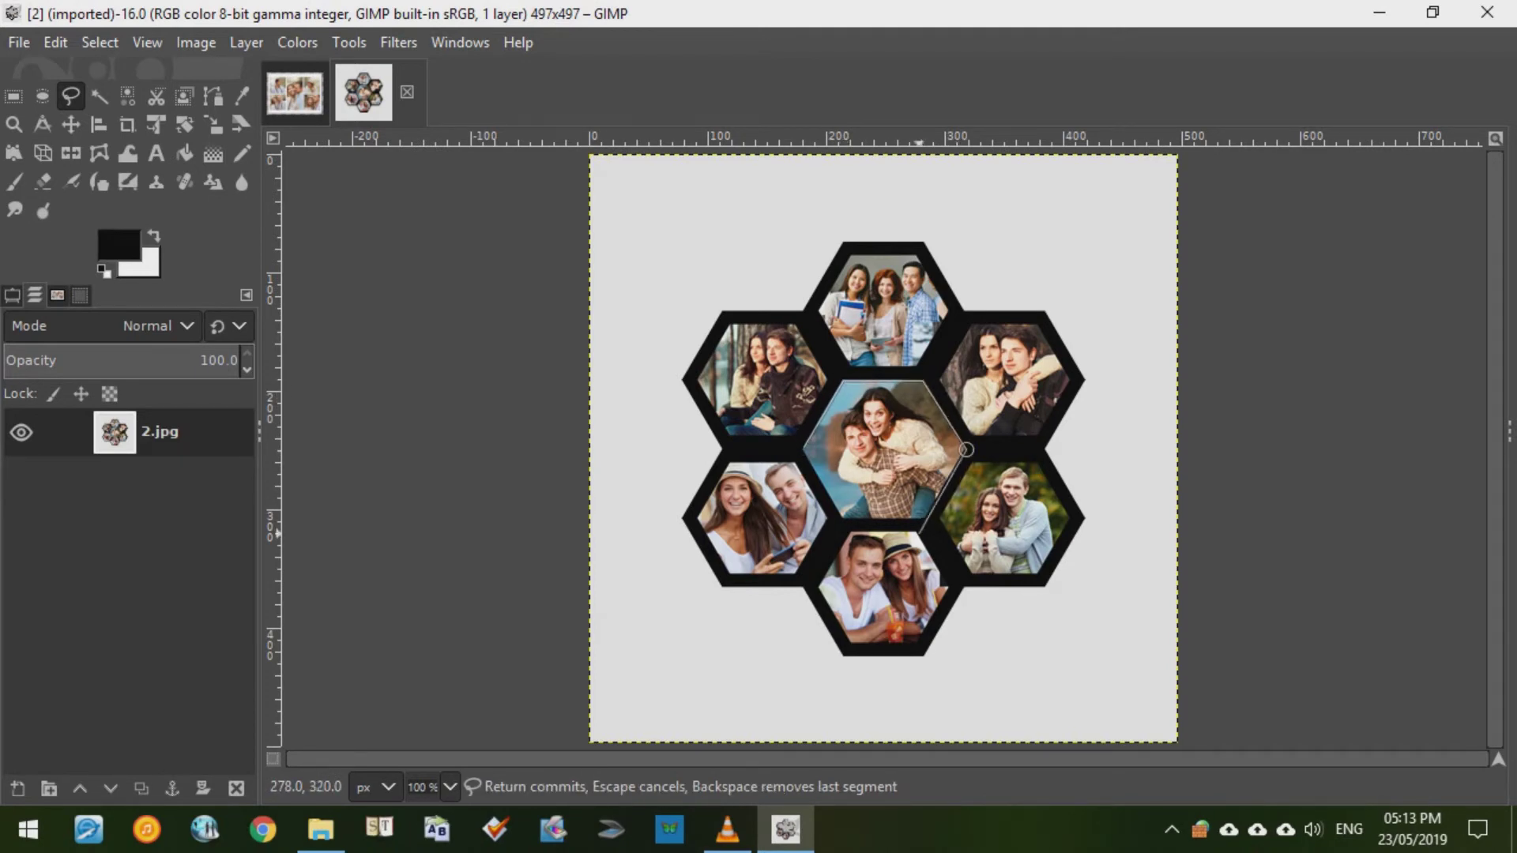
click(925, 519)
click(842, 519)
click(803, 447)
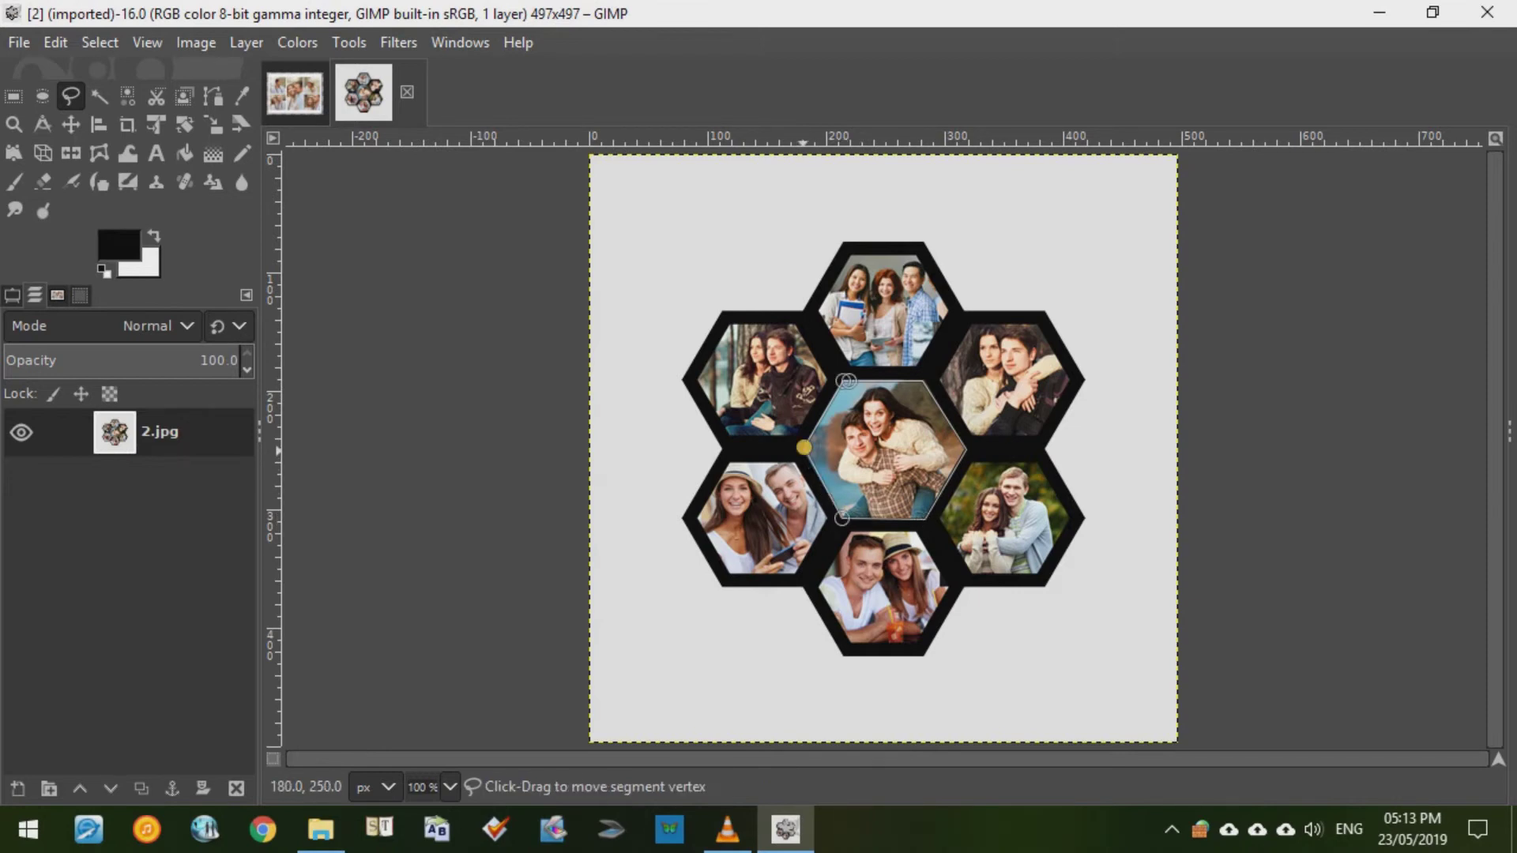
key(Return)
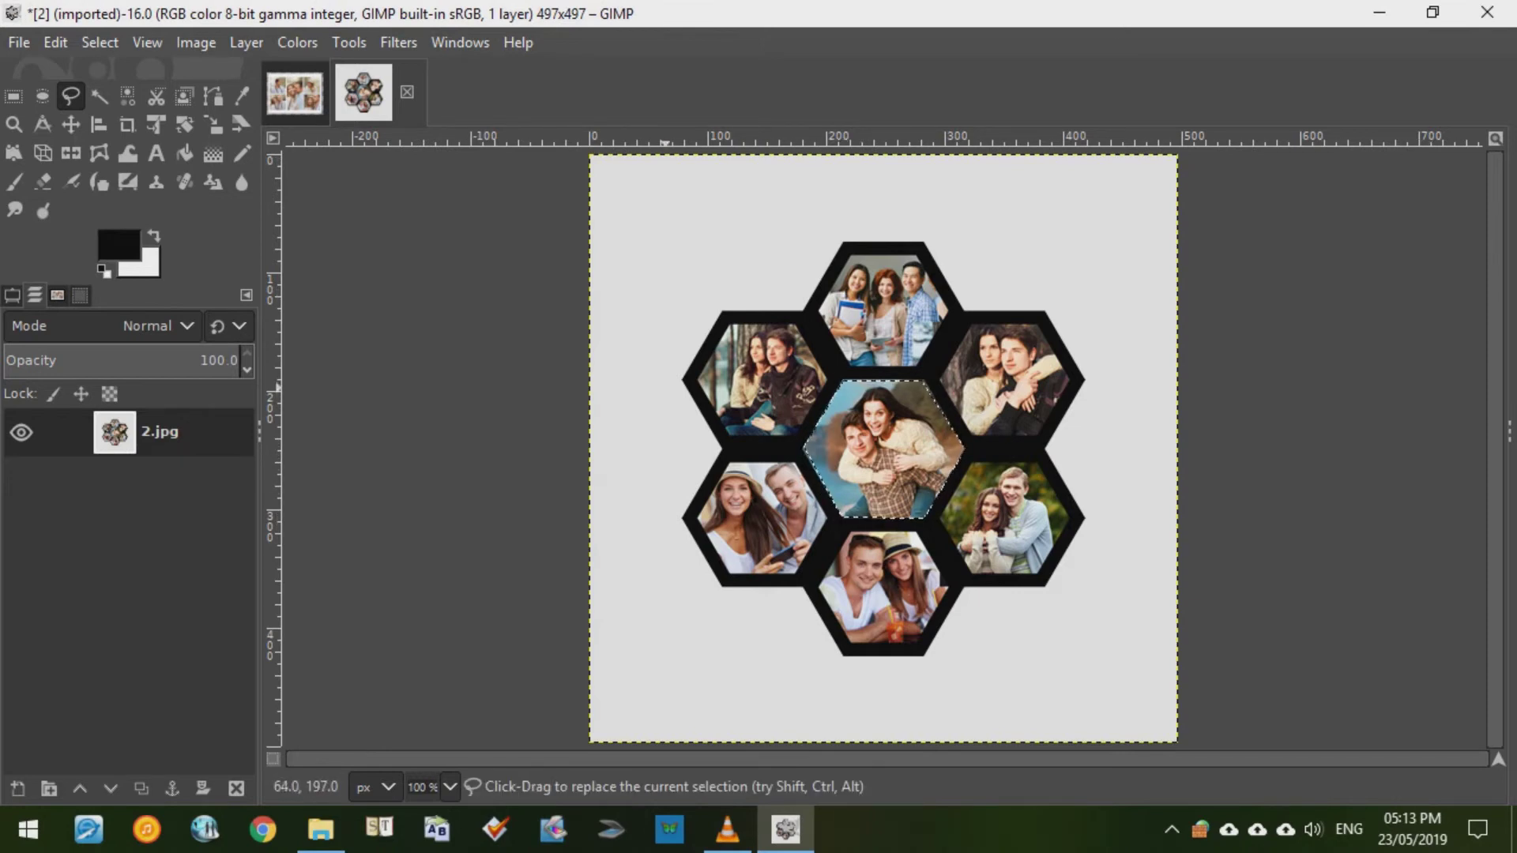
- Copy the selected central hexagonal photo and paste it as a new layer above 2.jpg
key(ctrl+c)
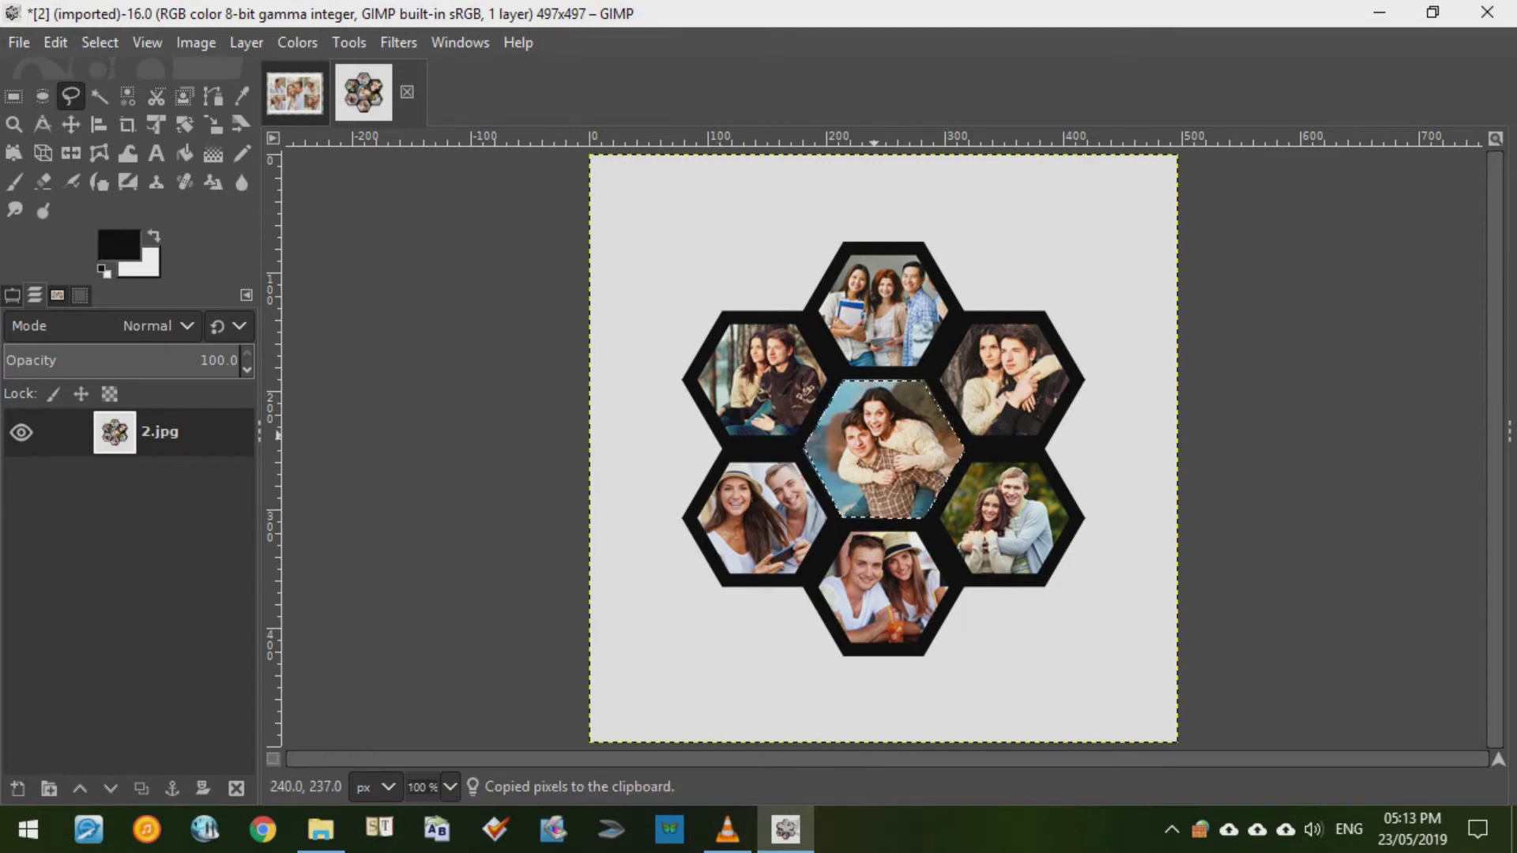
right_click(877, 436)
mouse_move(932, 500)
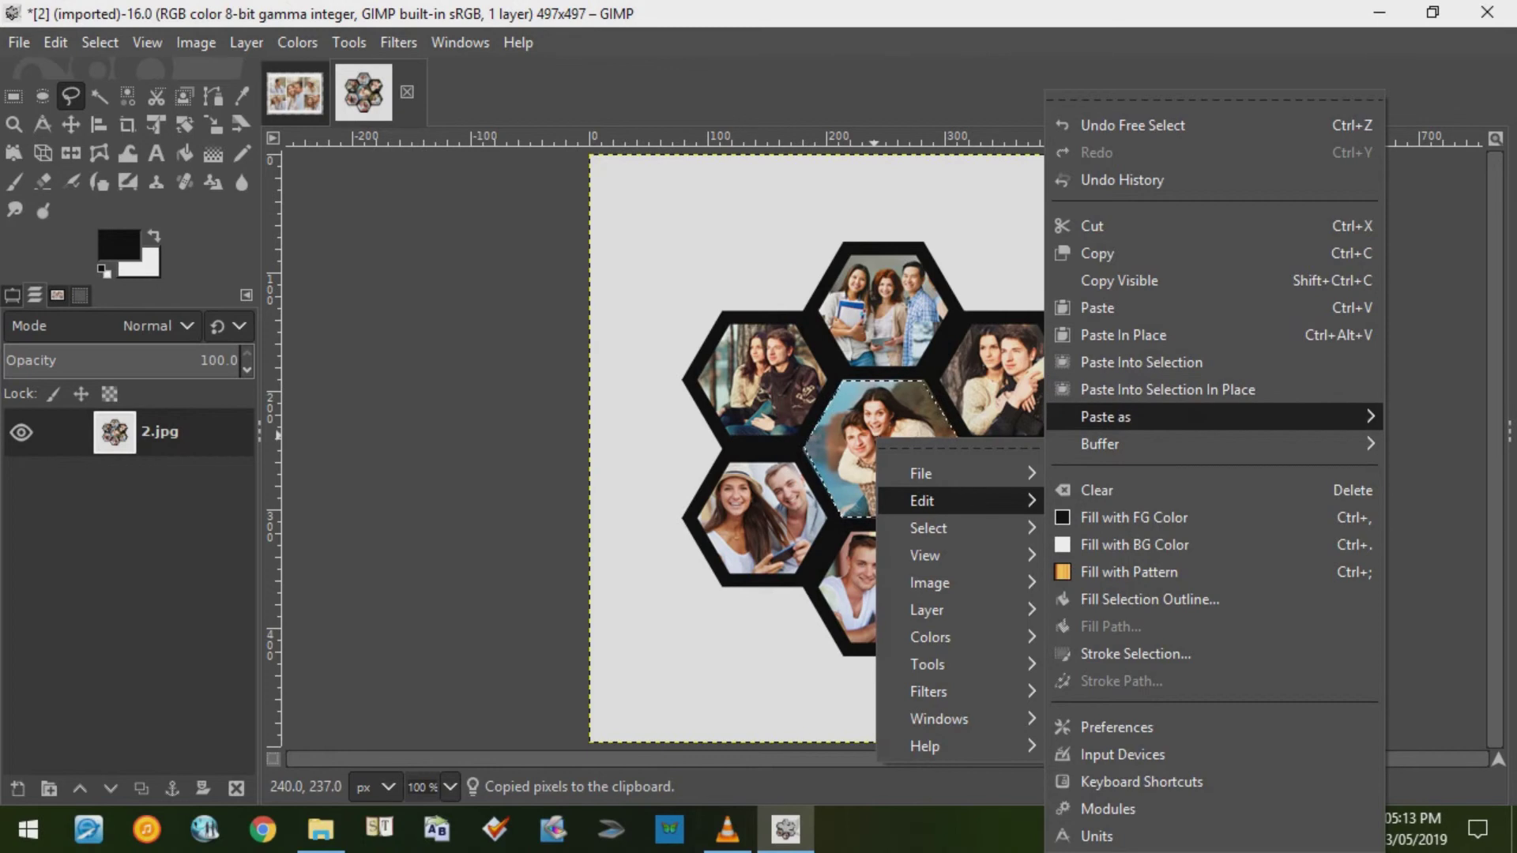
mouse_move(1106, 417)
click(861, 463)
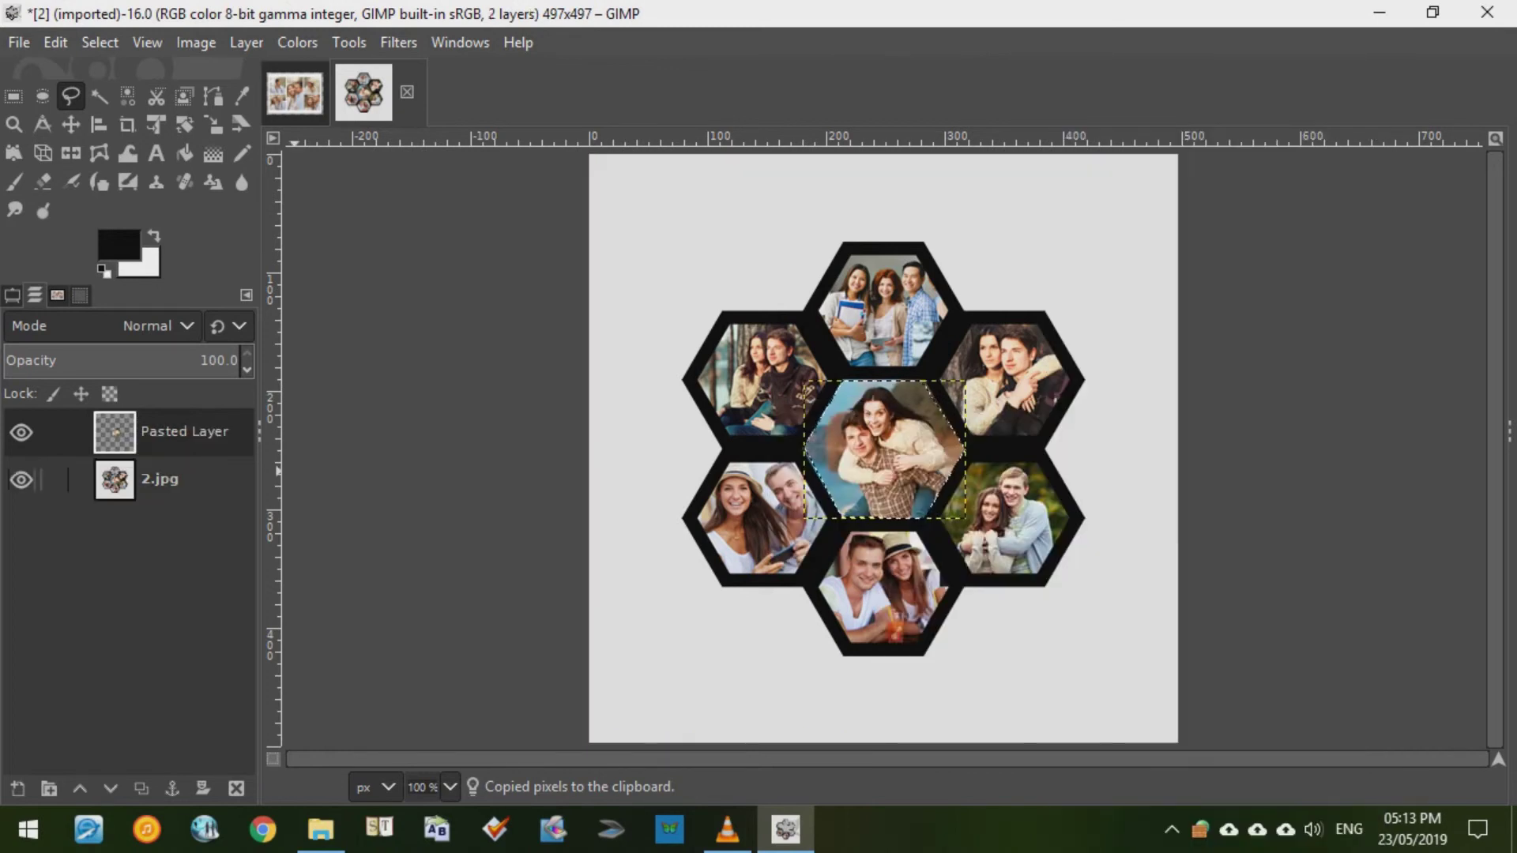
- Toggle the visibility of the 2.jpg background layer to check the pasted hexagonal photo on its own
click(21, 480)
click(21, 479)
click(22, 479)
click(21, 480)
- Export the layers of the hexagonal collage as separate PNG files with Export Layers
click(19, 43)
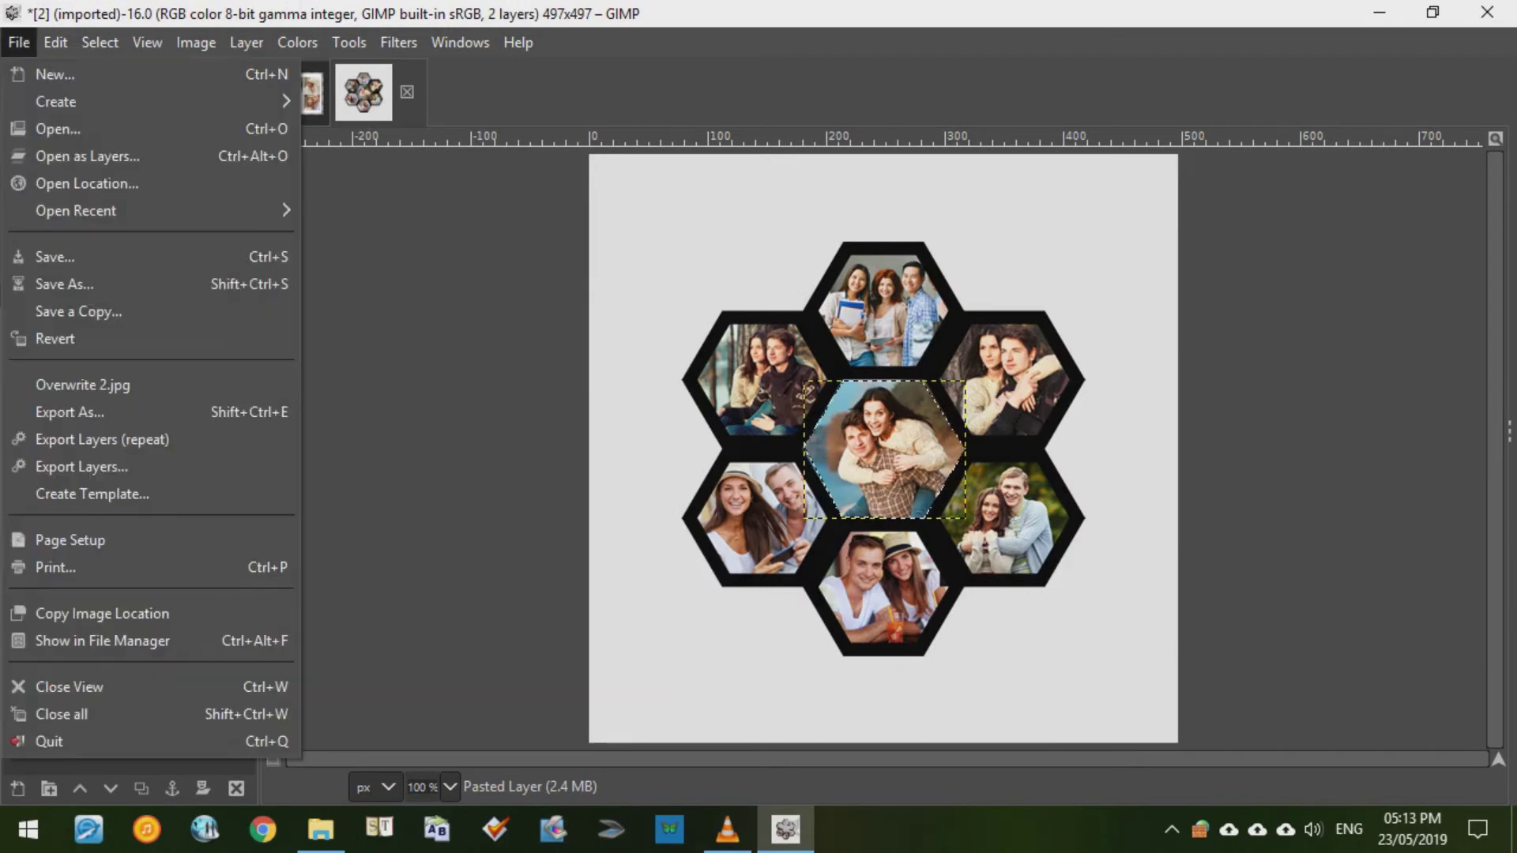
mouse_move(56, 43)
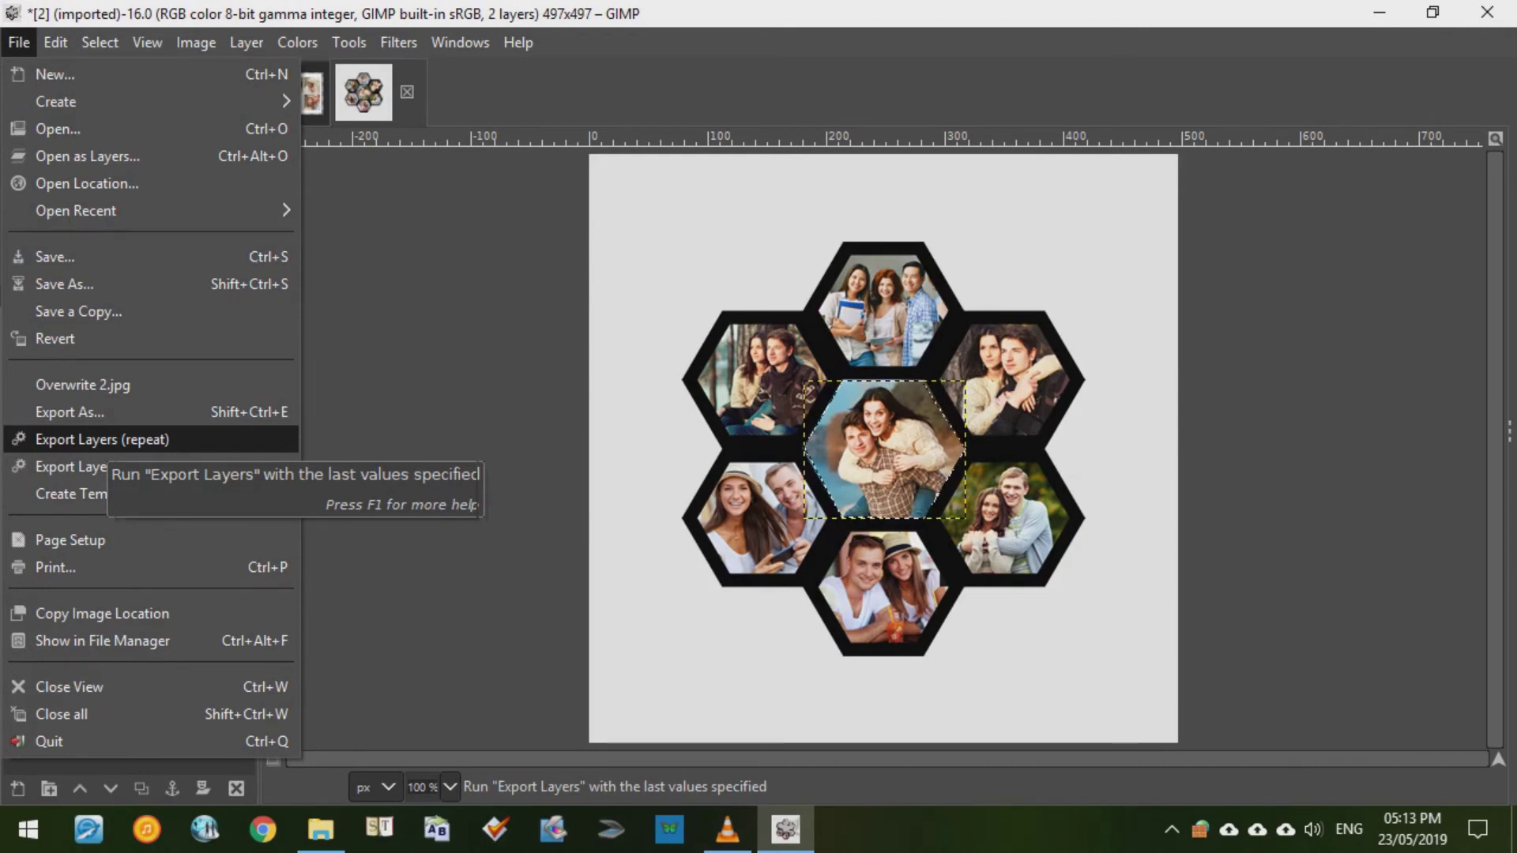
click(765, 545)
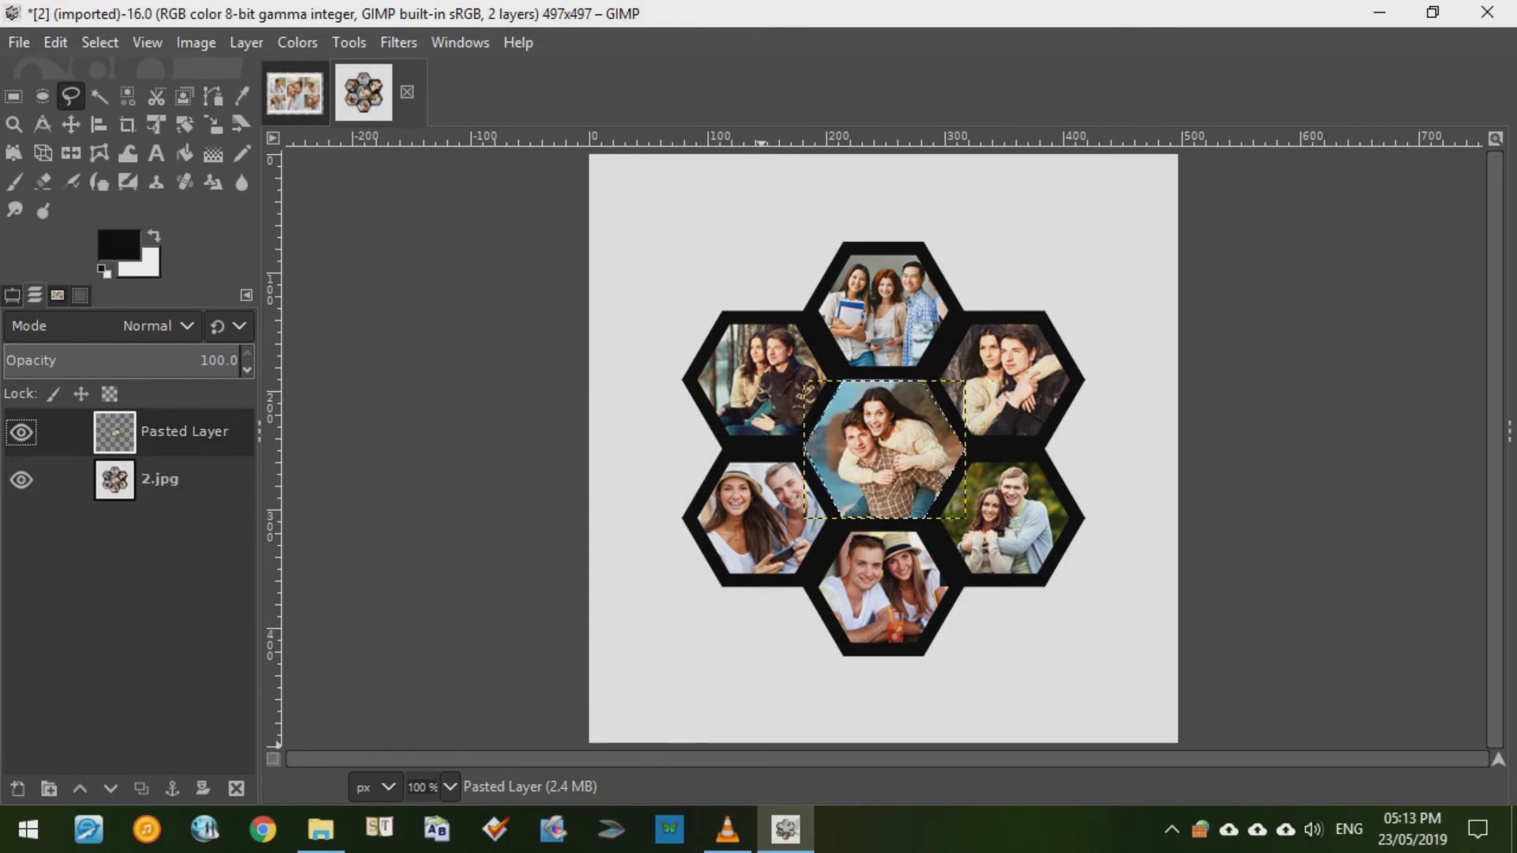
- Switch to the Demo folder in File Explorer and view the exported hexagonal photo Pasted Layer (1).png
key(alt+Tab)
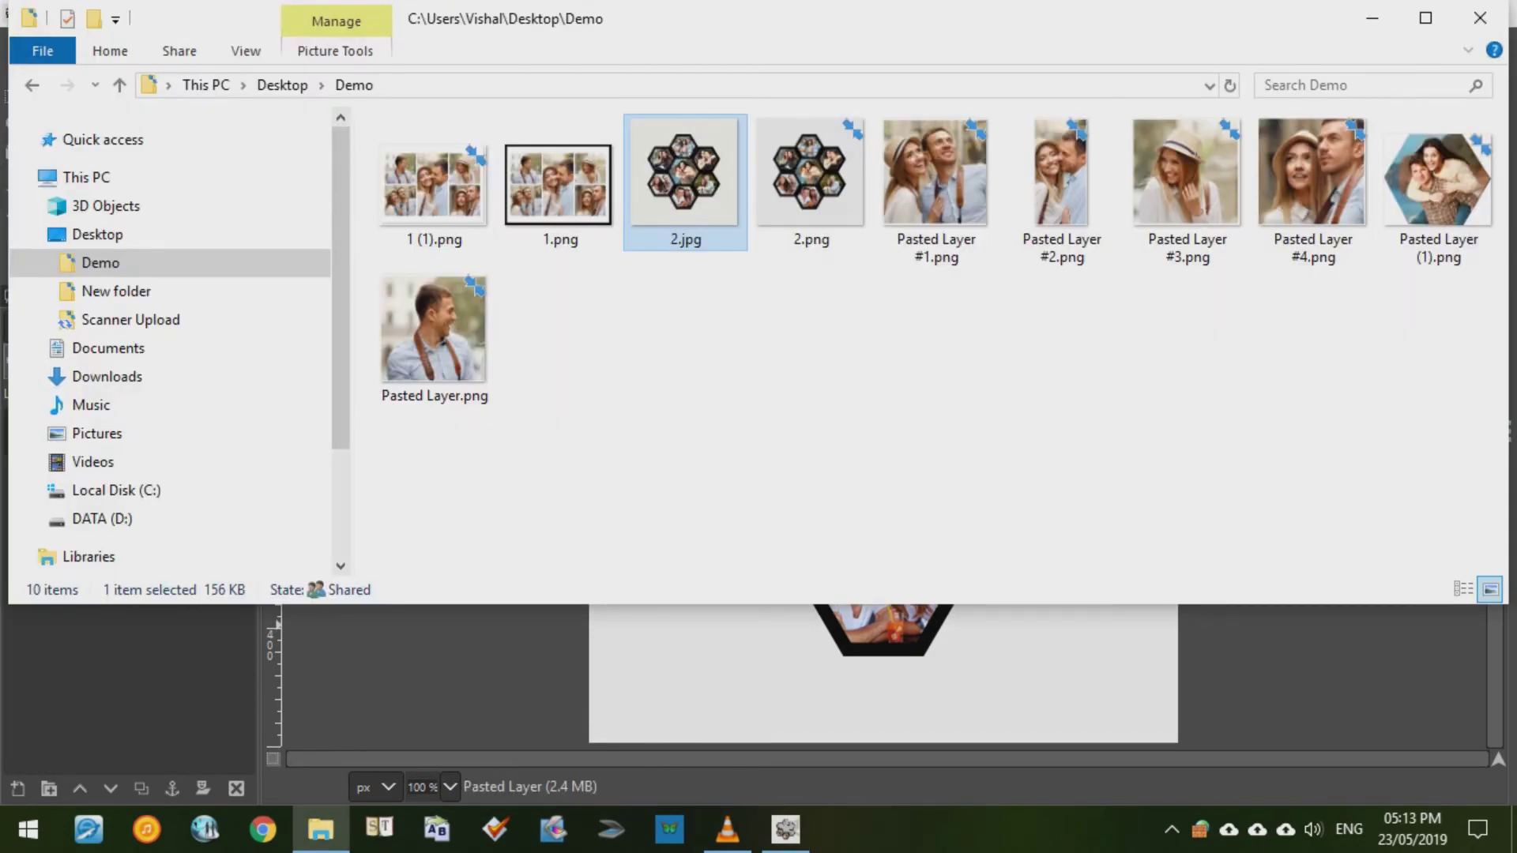
click(1397, 348)
click(1438, 194)
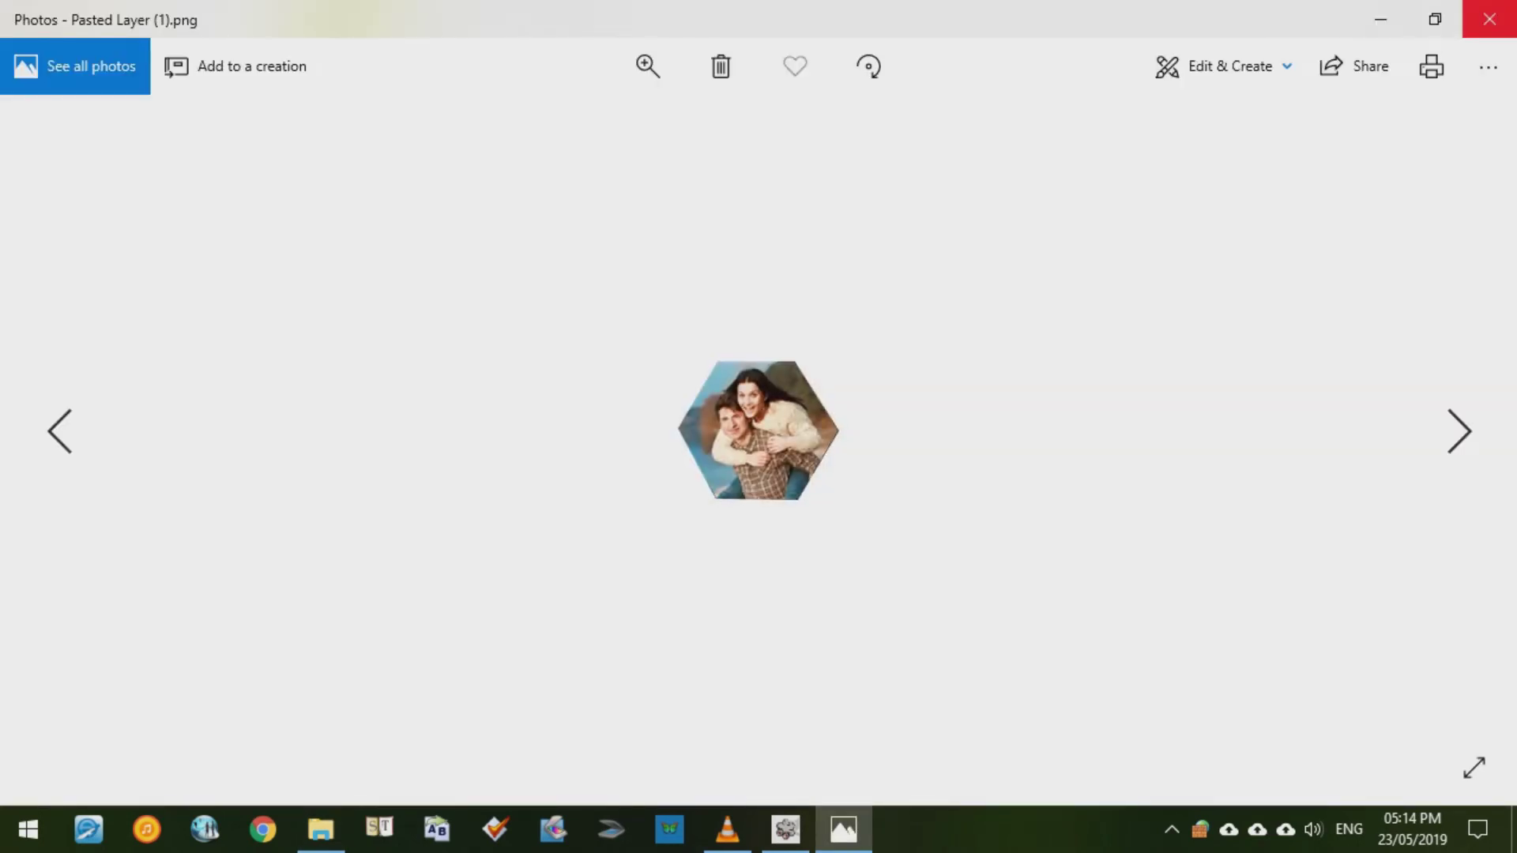
click(1489, 19)
click(1027, 431)
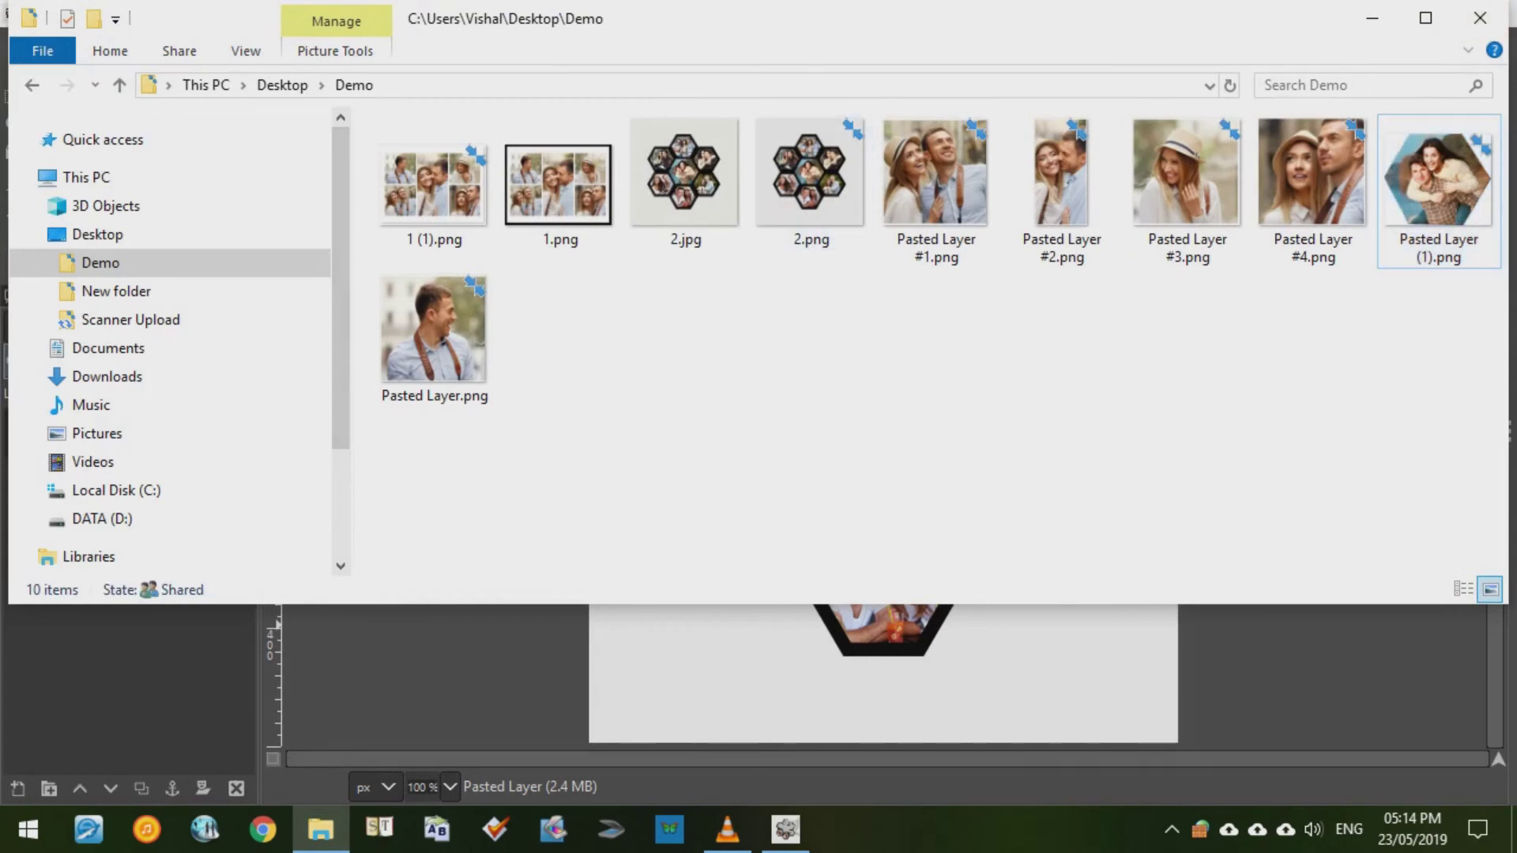
- Delete all exported PNG files from the Demo folder, keeping only the originals 1.png and 2.jpg
click(434, 186)
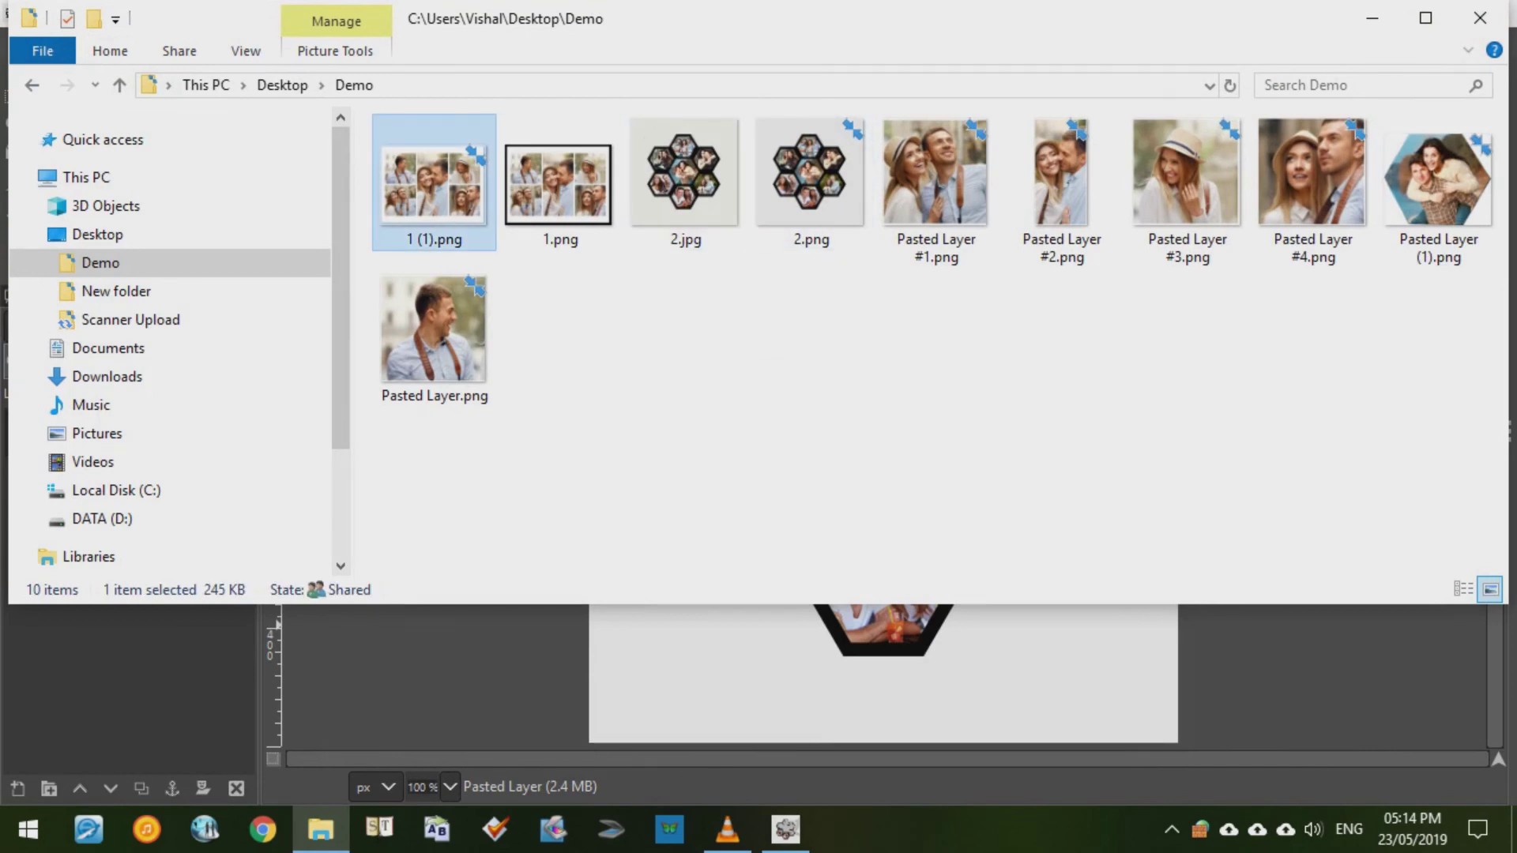
drag(777, 269, 1459, 174)
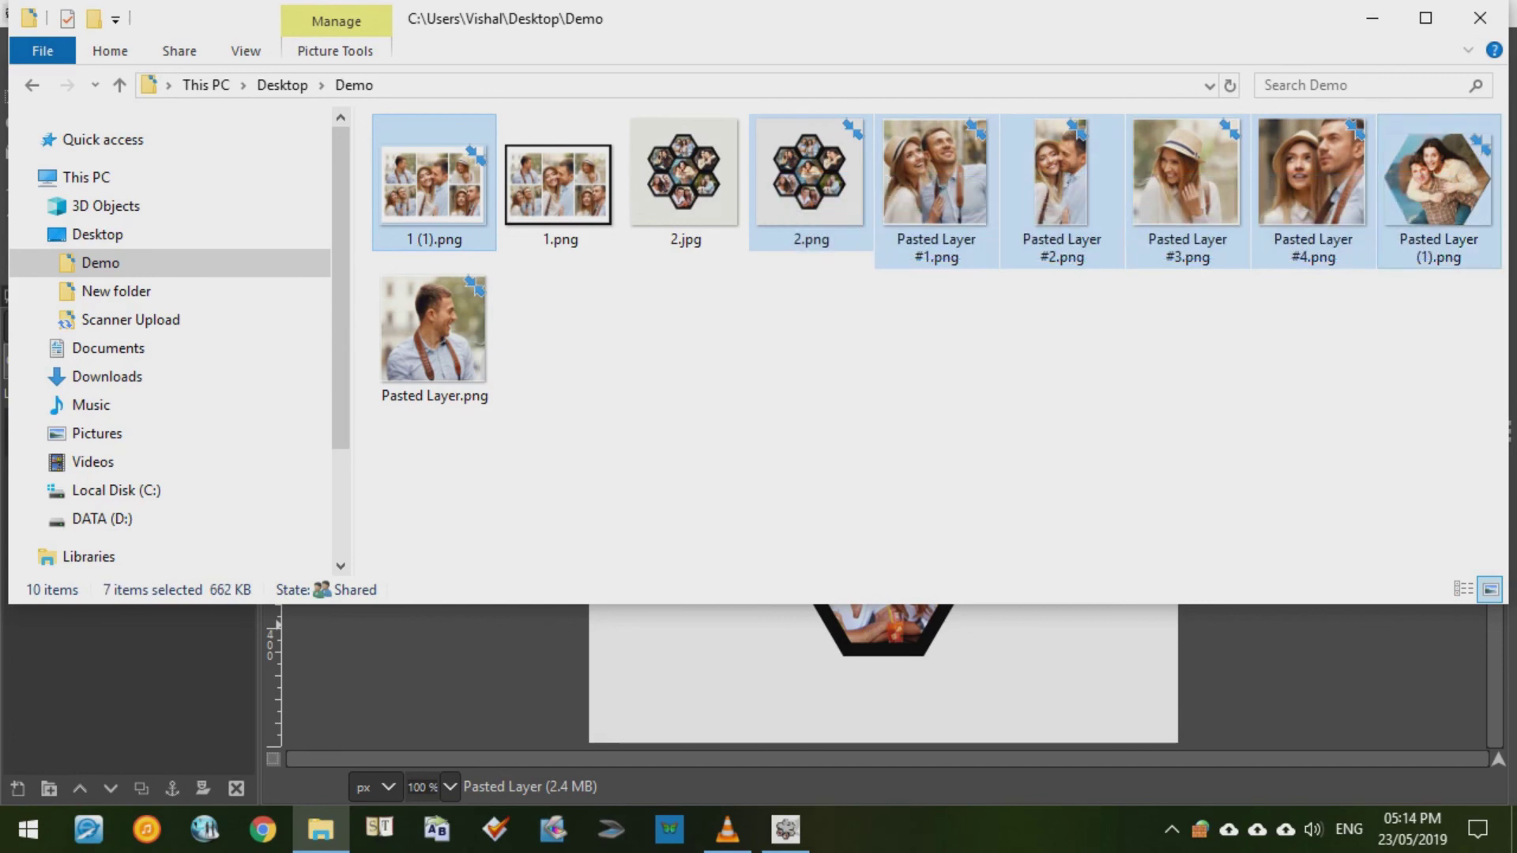
key(Delete)
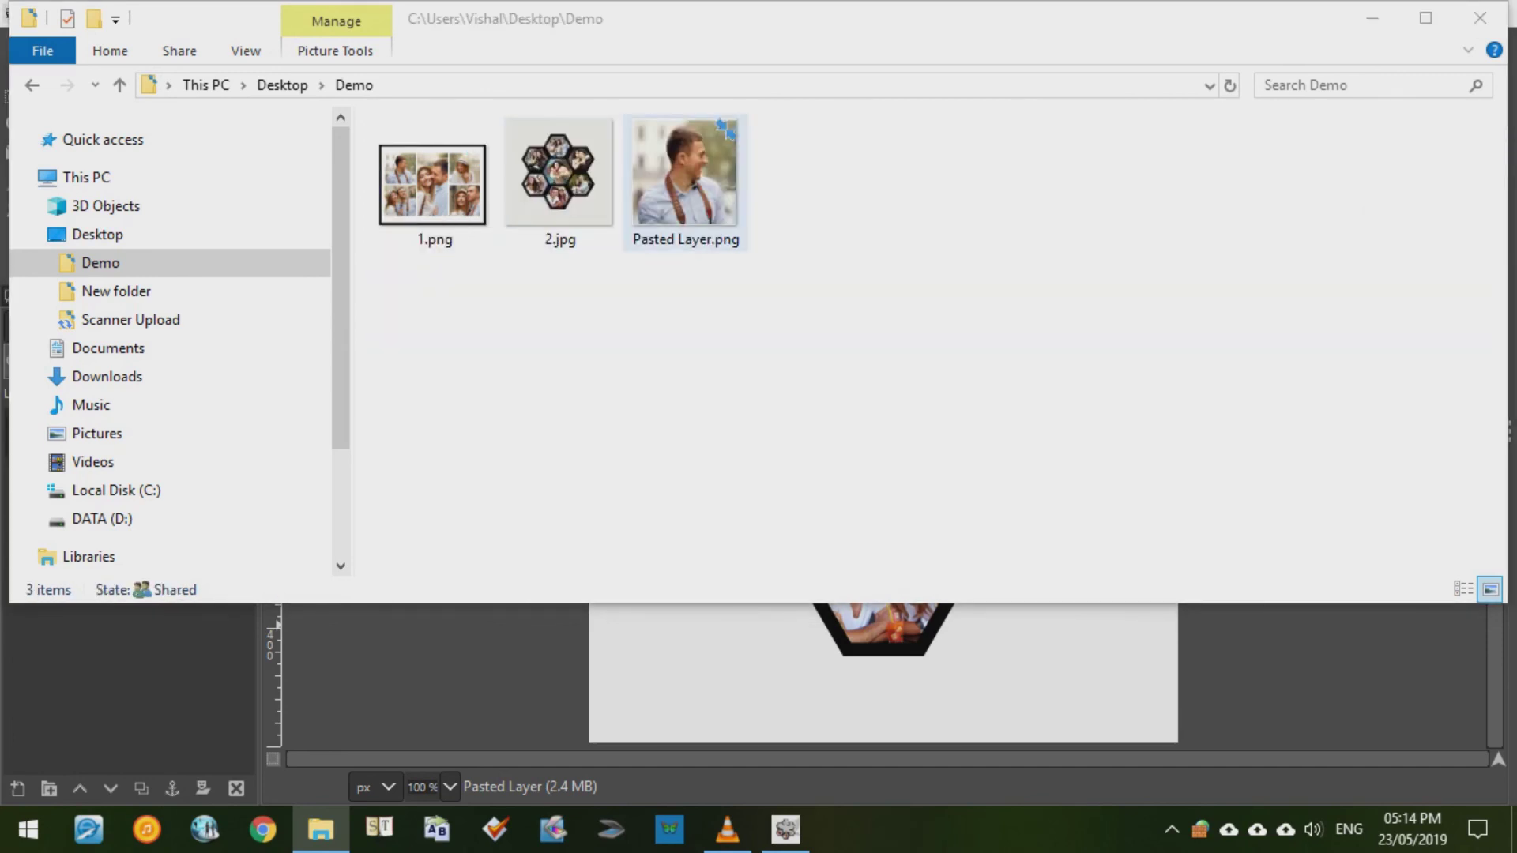
key(Delete)
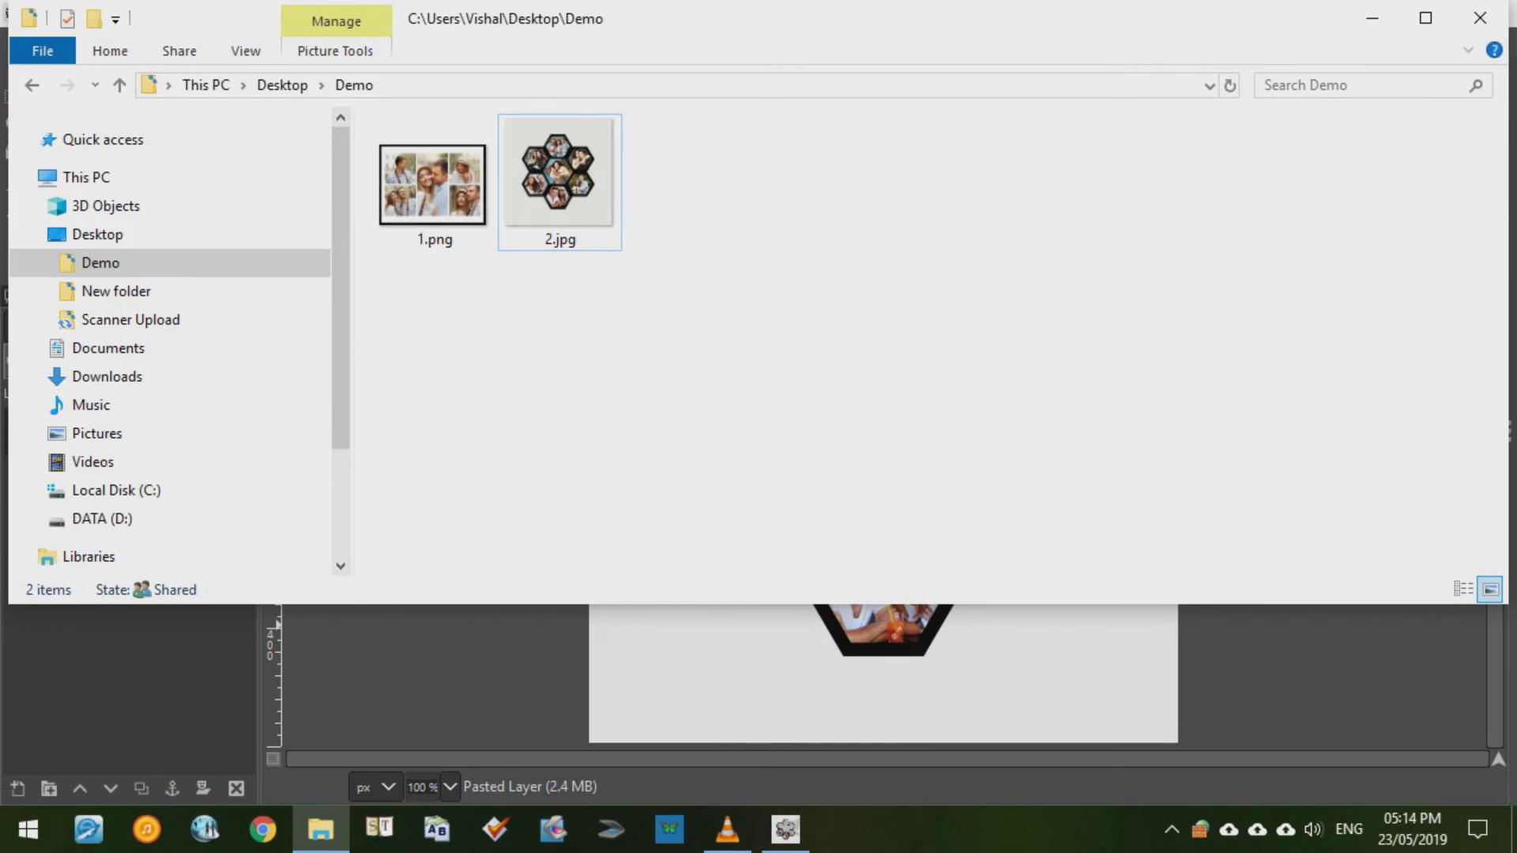
- Switch back to GIMP and close the 2.jpg and 1.png images, discarding the changes to 2.jpg
click(443, 667)
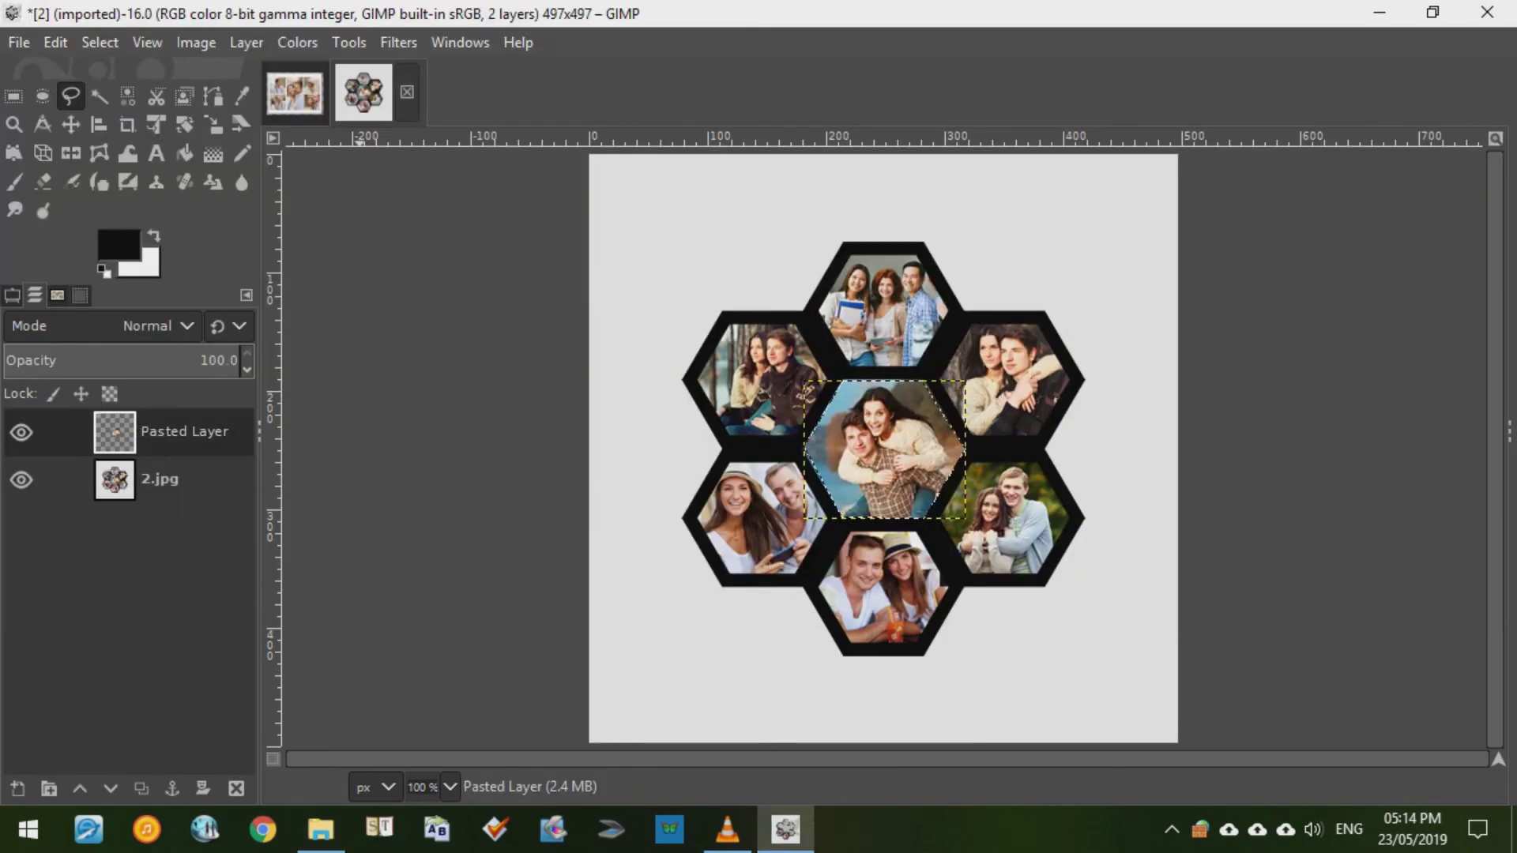
click(406, 92)
click(767, 529)
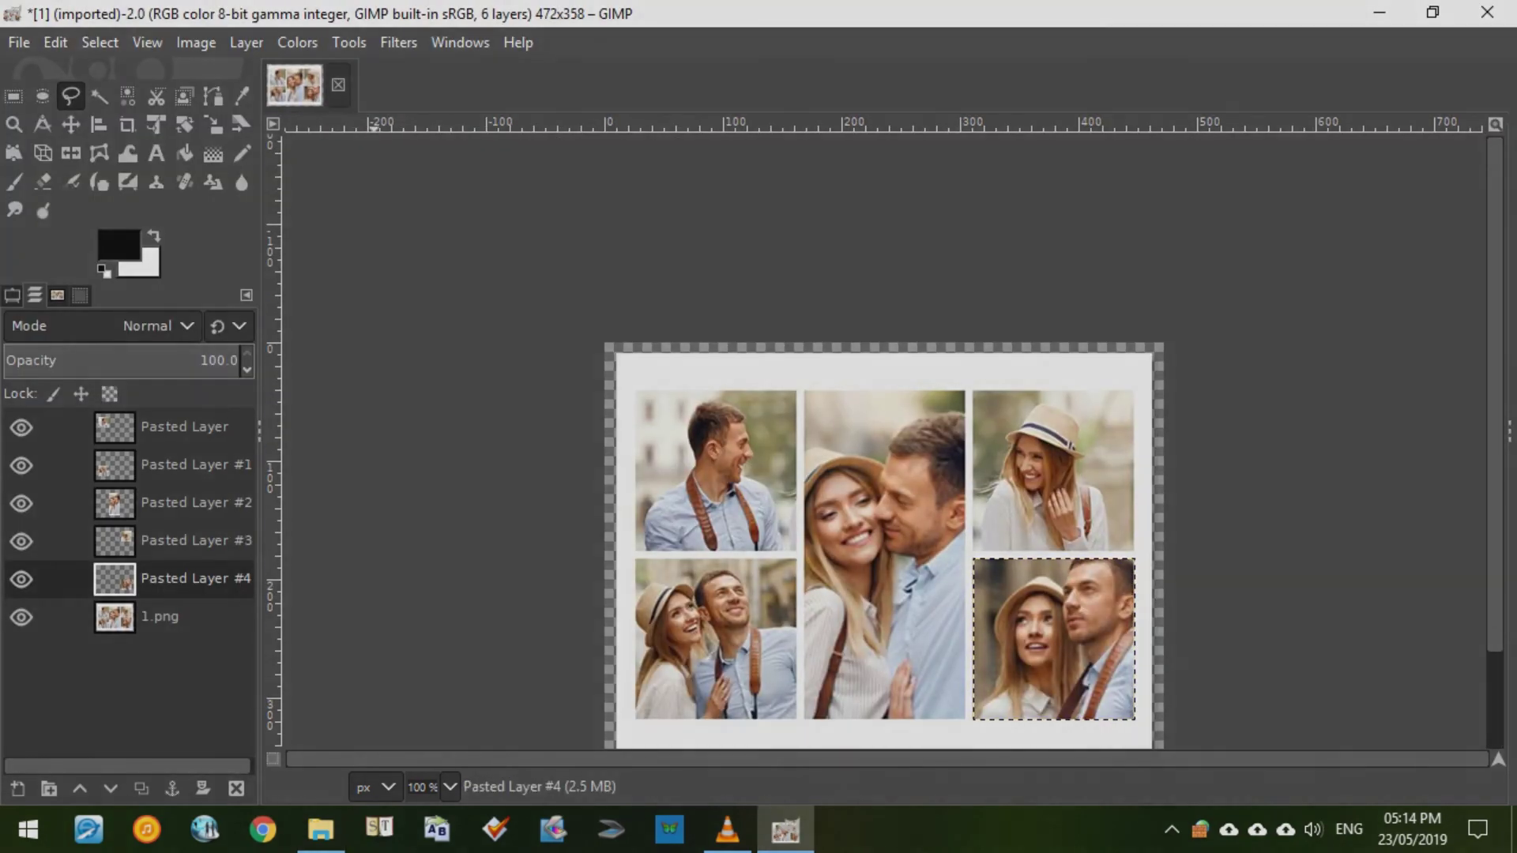
key(ctrl+w)
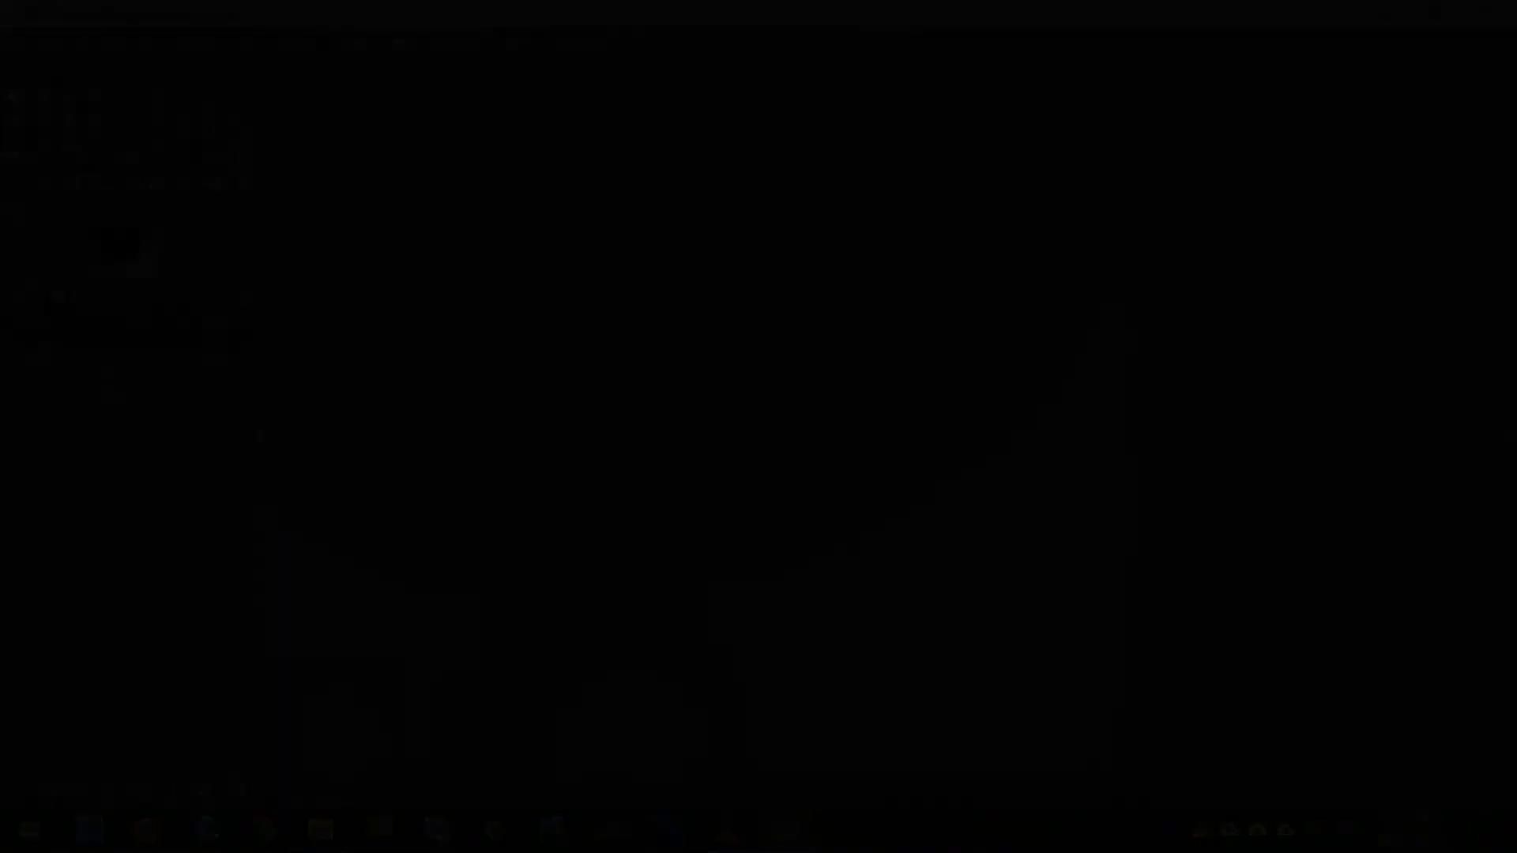